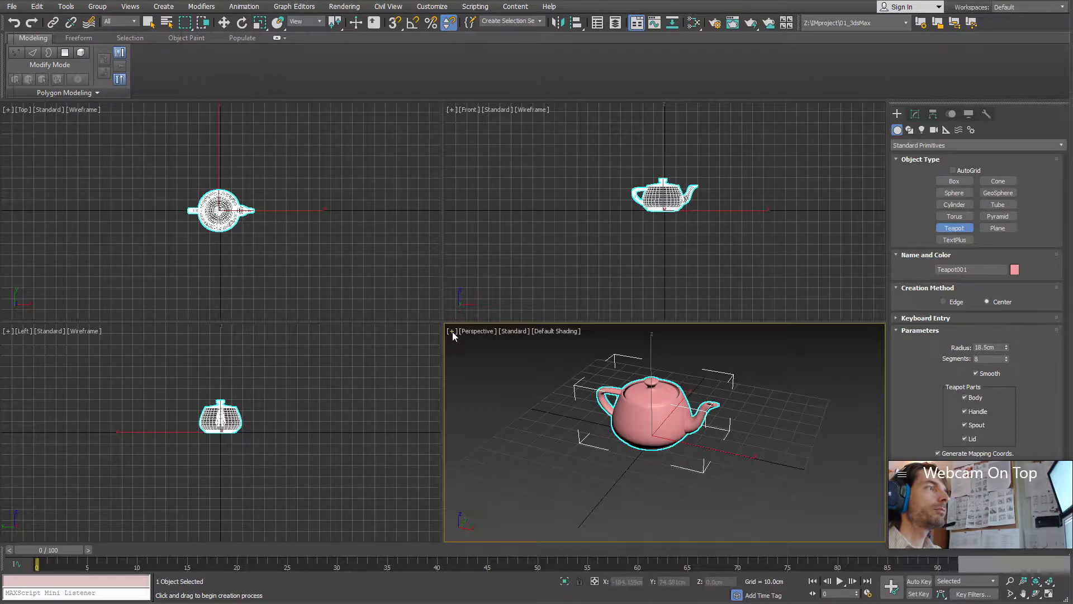
Examine the general, point-of-view, Standard and shading label options of the Perspective viewport.
left_click(476, 333)
left_click(477, 334)
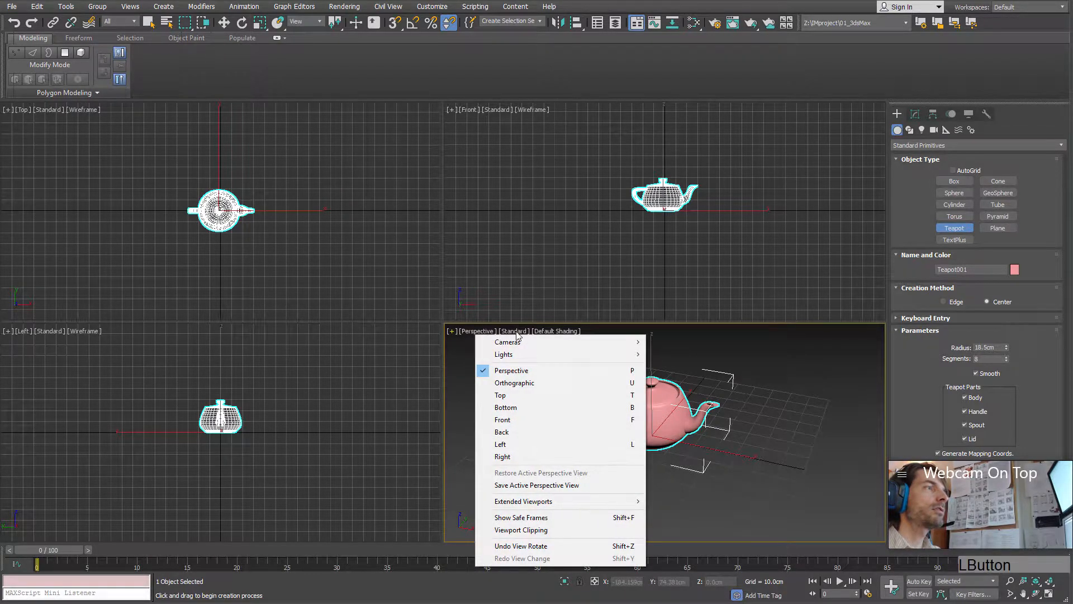
left_click(551, 331)
left_click(550, 334)
left_click(508, 334)
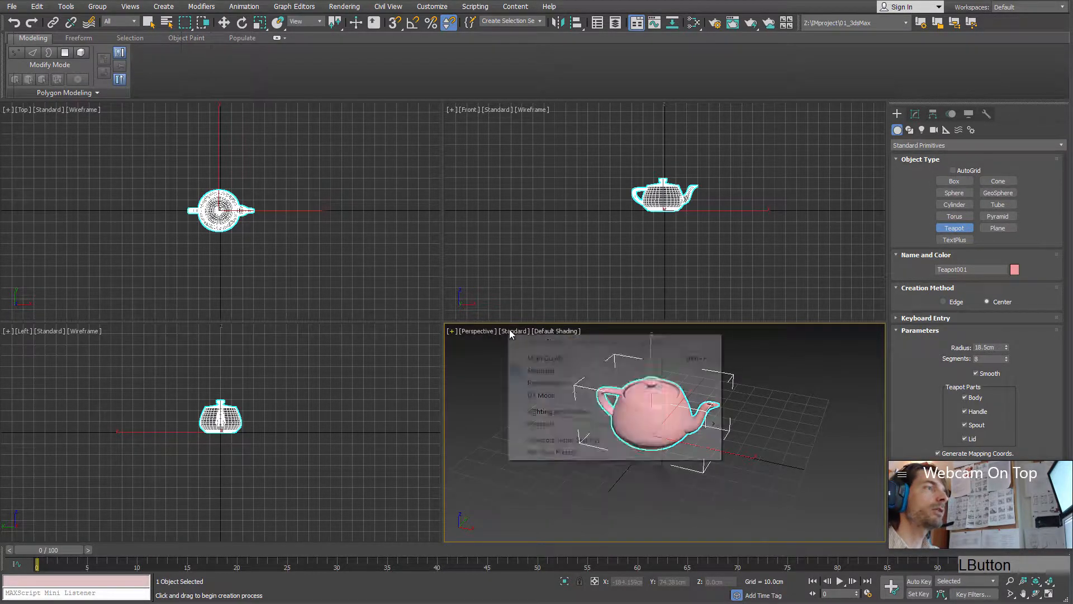
left_click(451, 330)
left_click(476, 331)
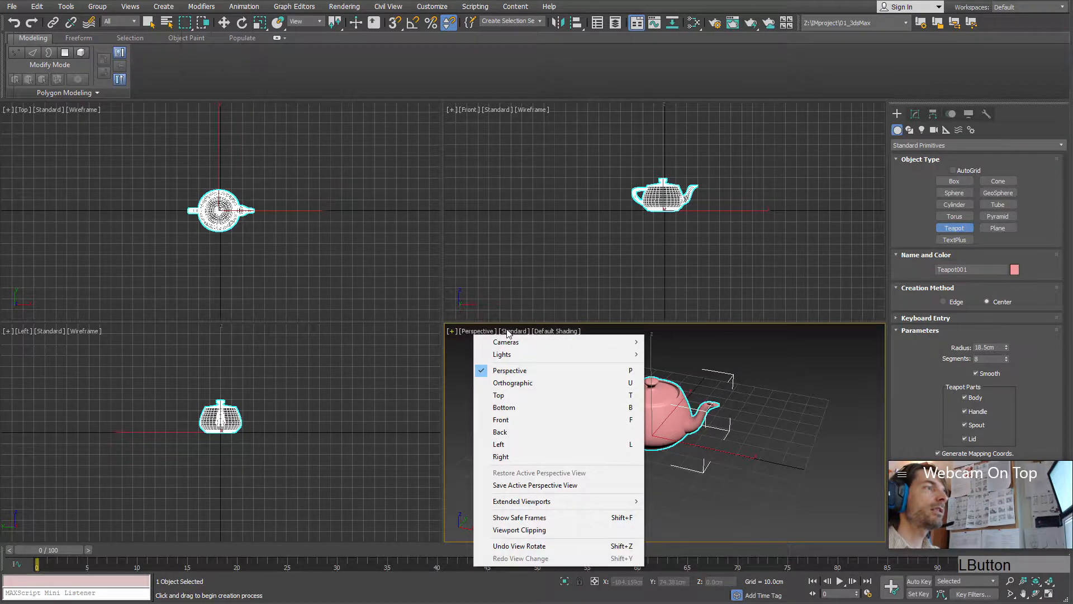
left_click(512, 331)
left_click(561, 332)
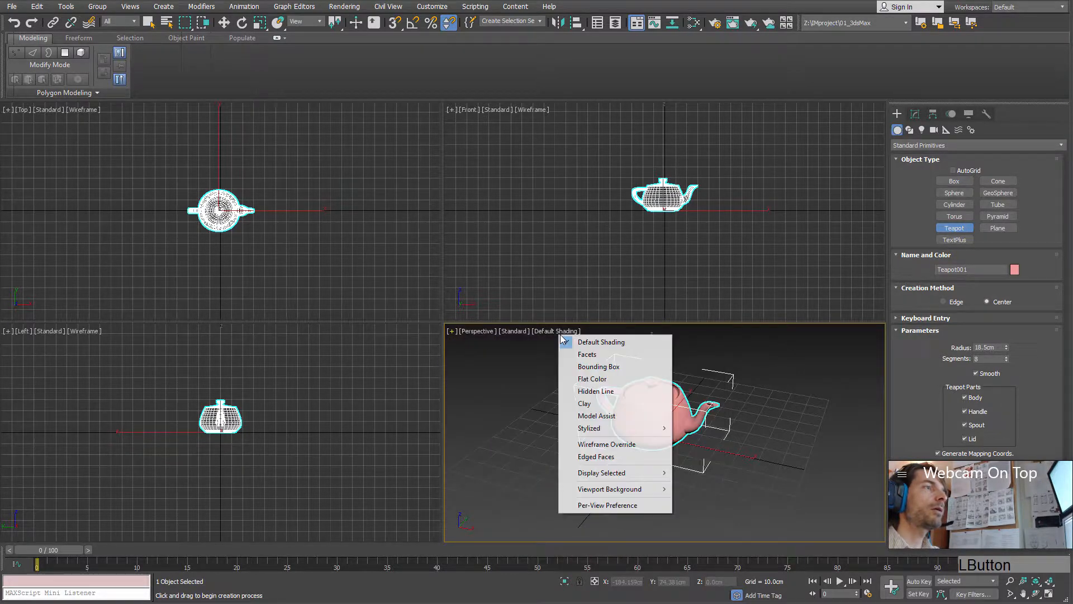
Hide the grid in the Perspective viewport and show it again.
left_click(451, 331)
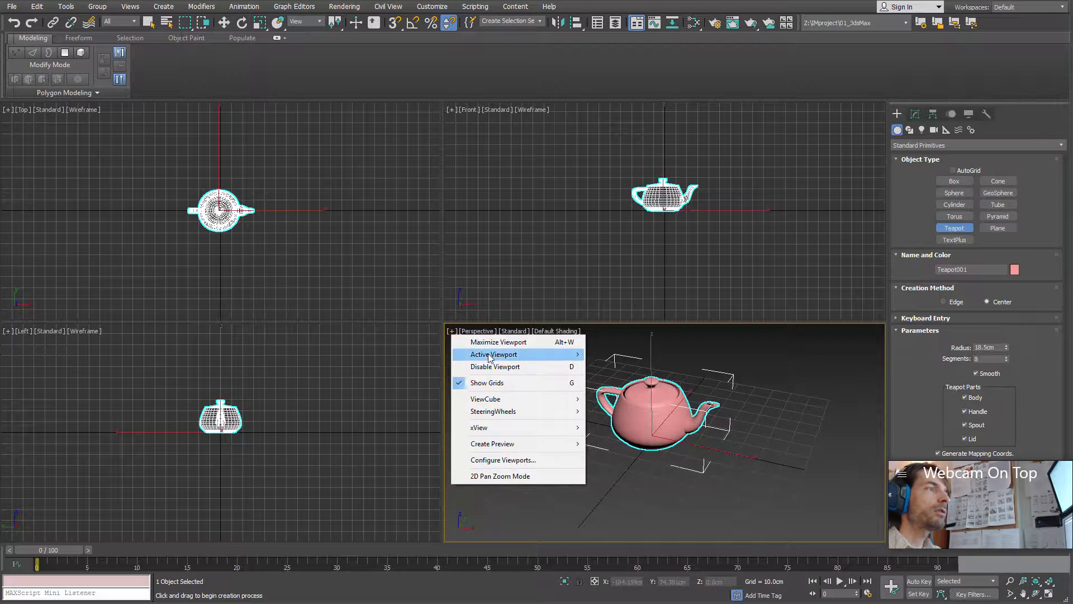
left_click(453, 332)
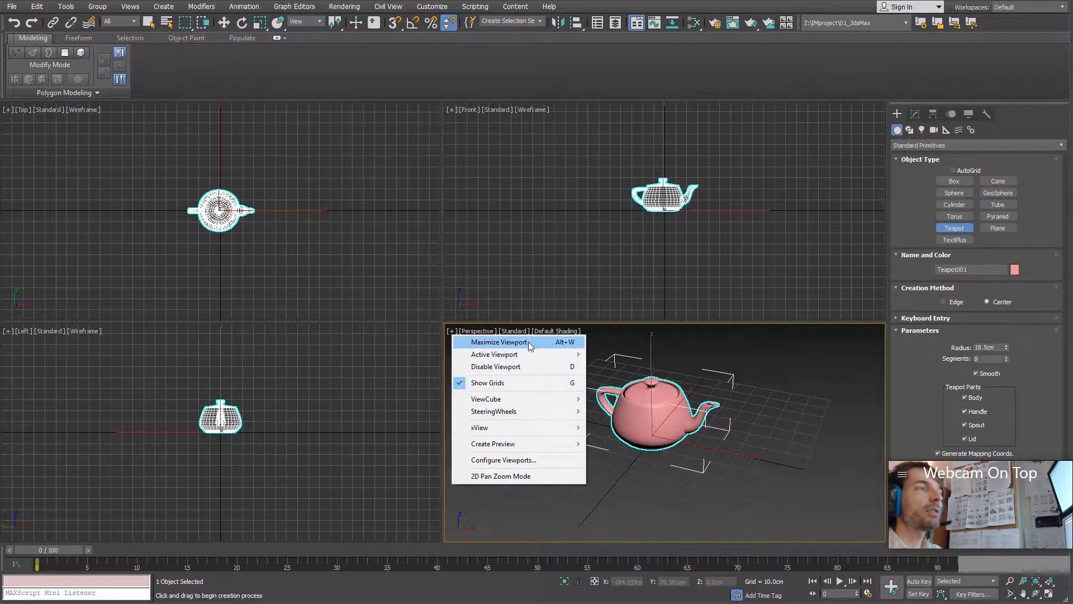
mouse_move(499, 361)
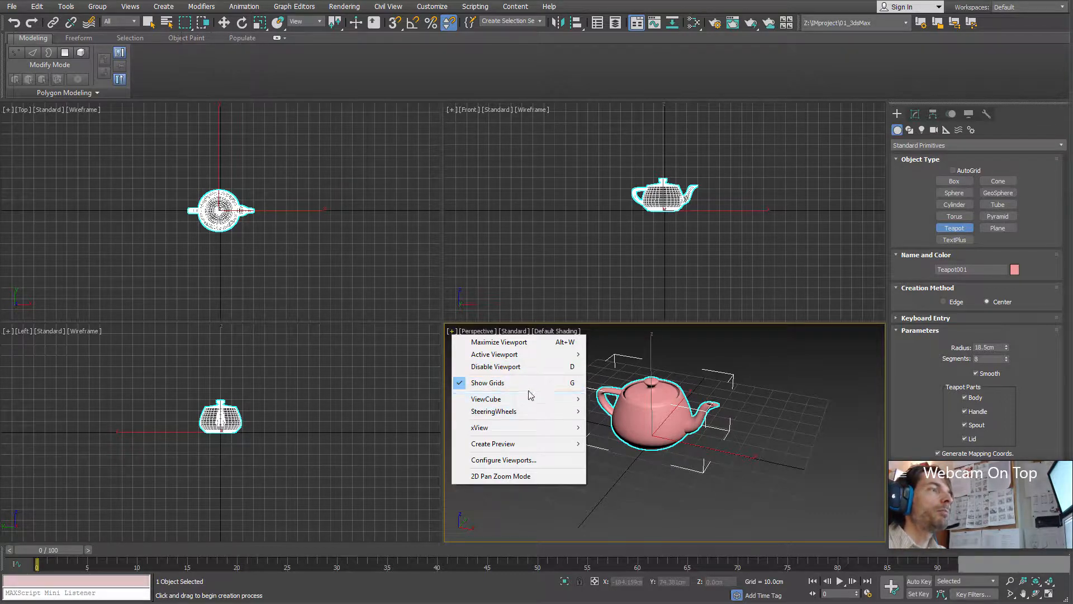
left_click(512, 384)
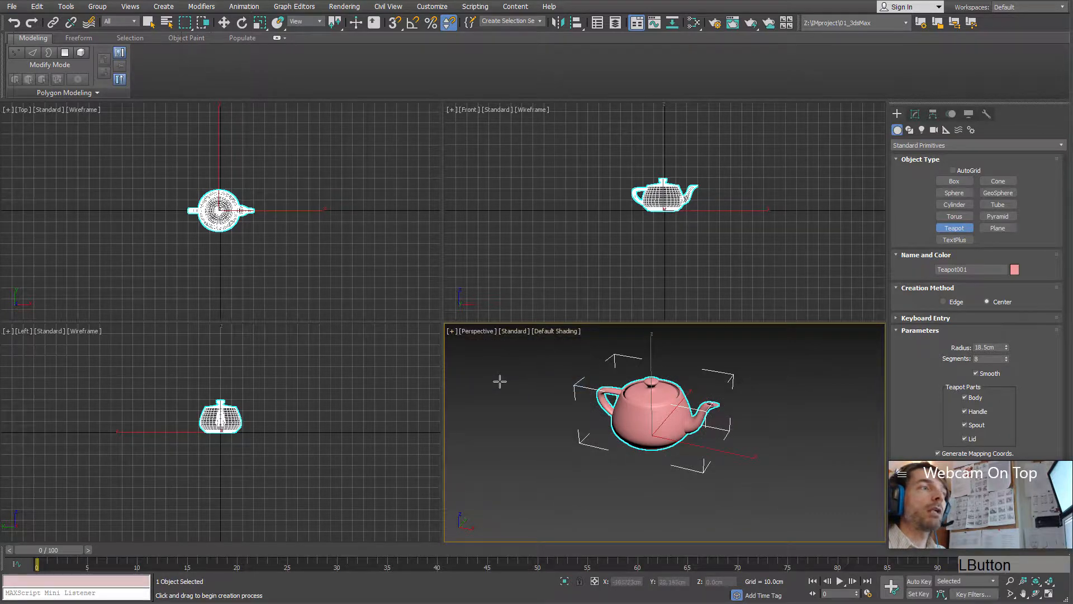
left_click(451, 331)
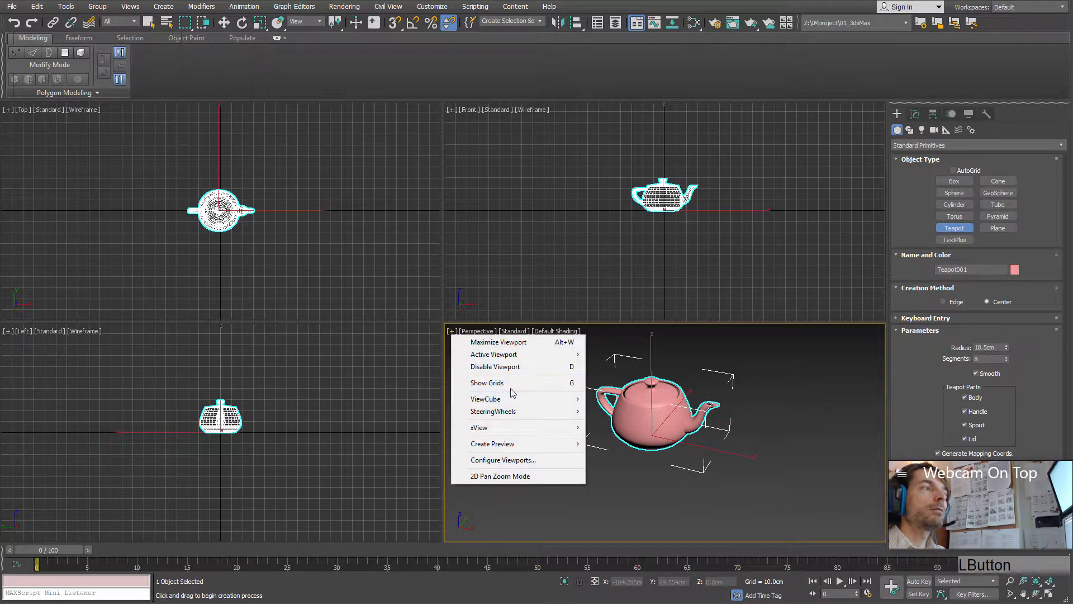
left_click(552, 386)
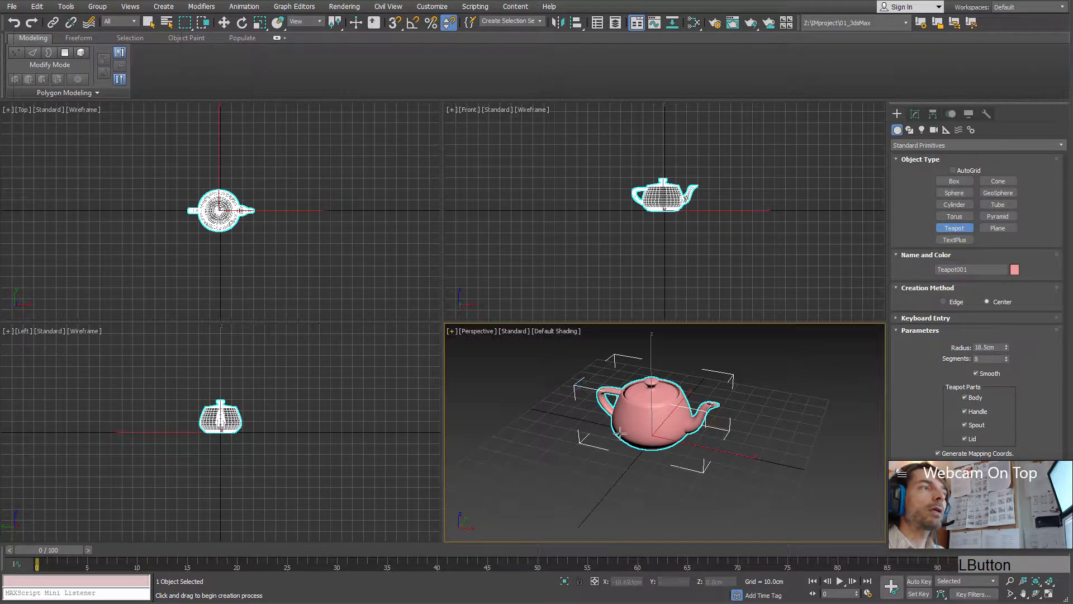
Toggle the grid off and on in the Front, Top, Left and Perspective viewports in turn.
left_click(560, 245)
key("g")
key("g")
right_click(285, 232)
key("g")
key("g")
right_click(307, 370)
key("g")
key("g")
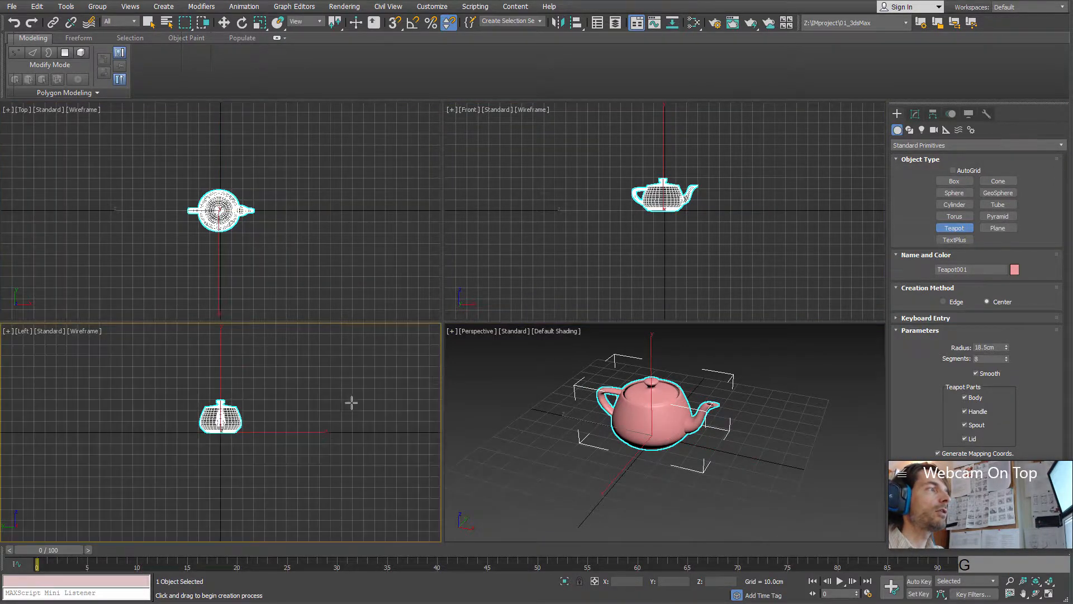
right_click(529, 411)
key("g")
key("g")
Turn on SteeringWheels and use the wheel to zoom and pan the view of the teapot in the Front viewport.
left_click(452, 331)
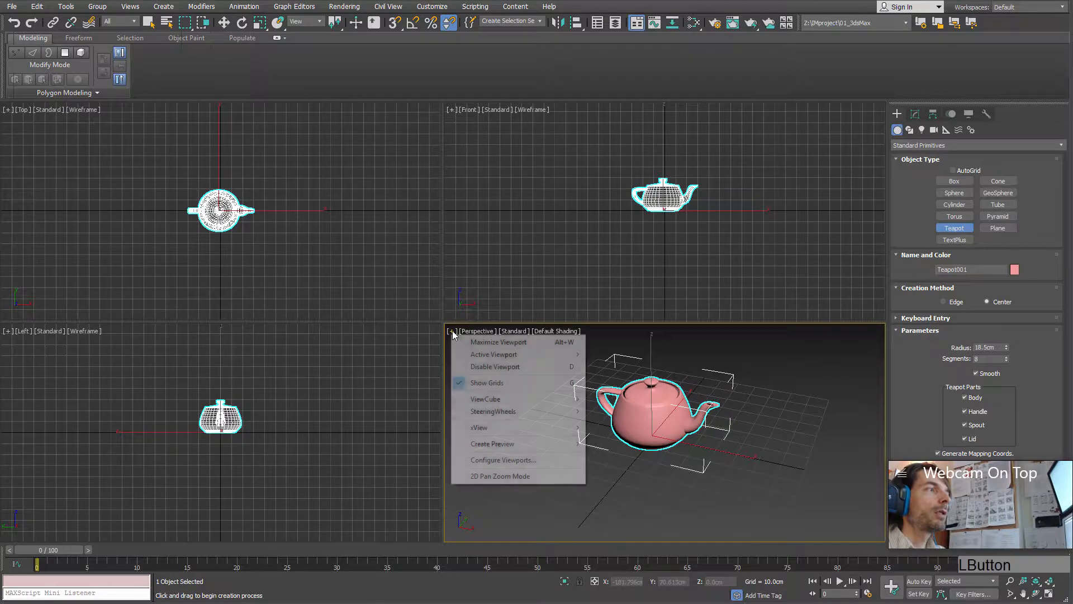
mouse_move(467, 416)
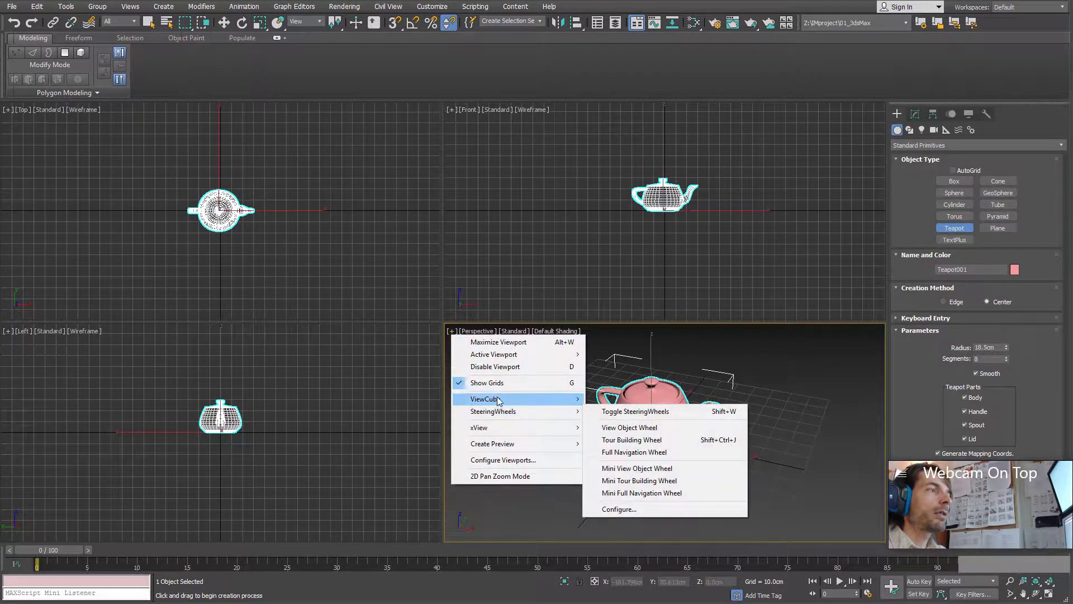
mouse_move(503, 400)
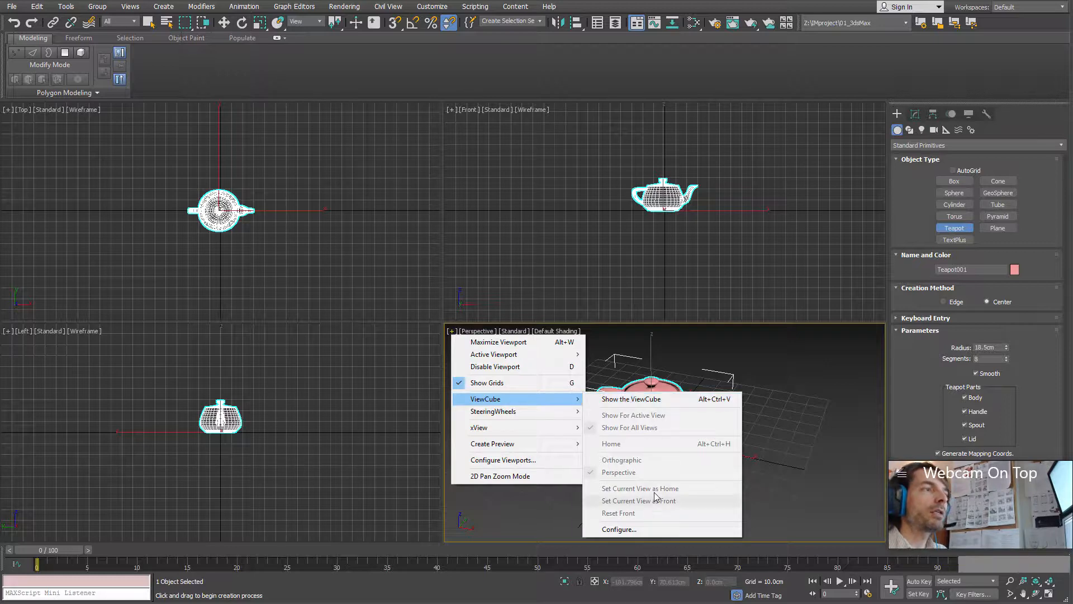
mouse_move(499, 418)
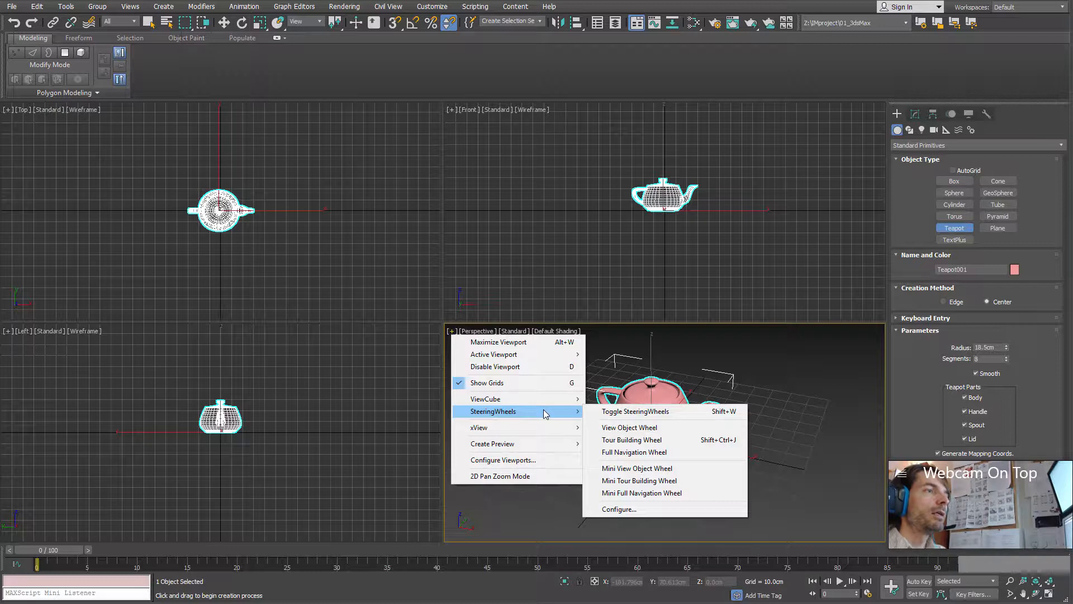
left_click(660, 413)
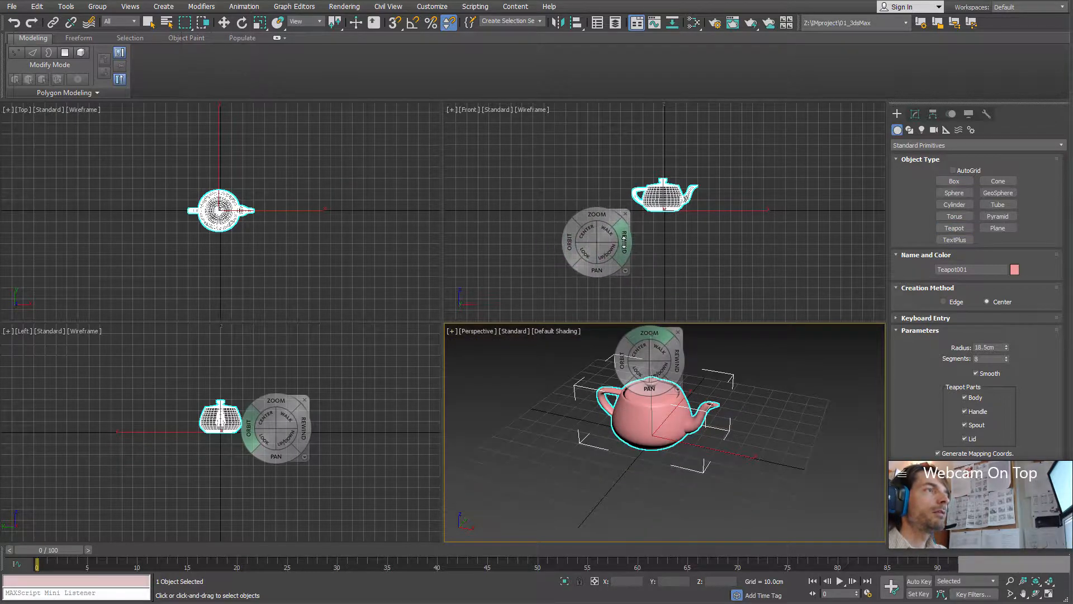
mouse_move(597, 218)
left_mouse_down()
mouse_move(531, 220)
mouse_move(585, 262)
mouse_move(585, 236)
left_mouse_up()
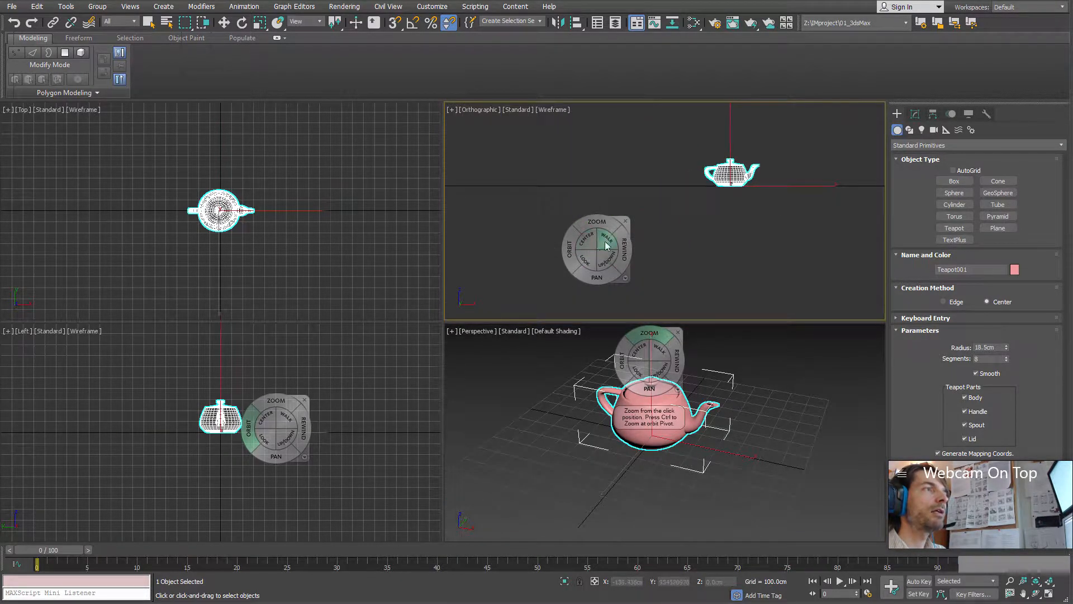
left_click_drag(595, 273, 612, 225)
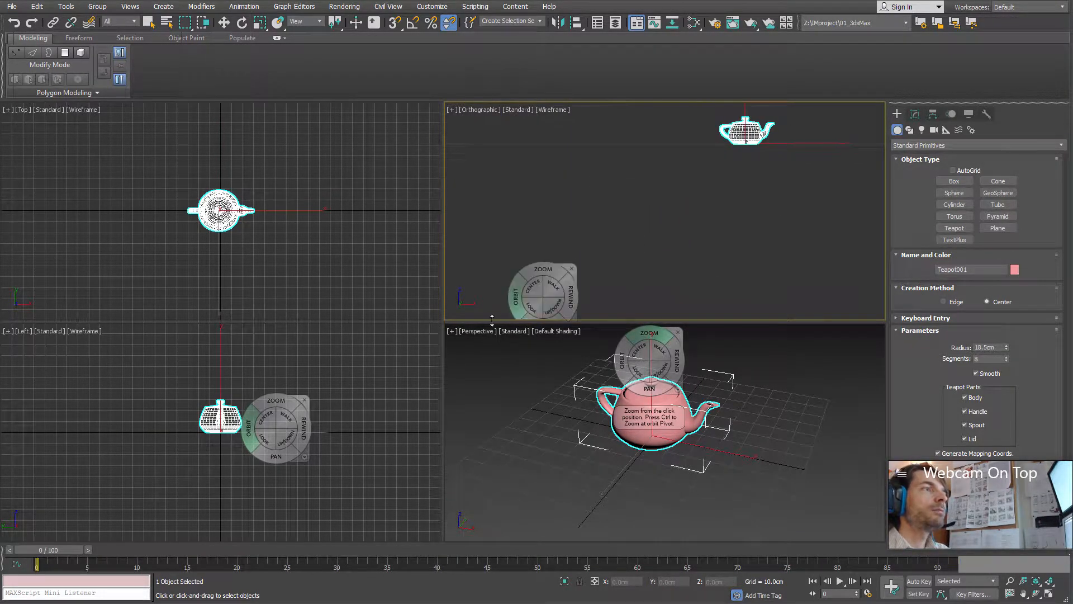
Turn off the SteeringWheels in the viewports.
left_click(458, 351)
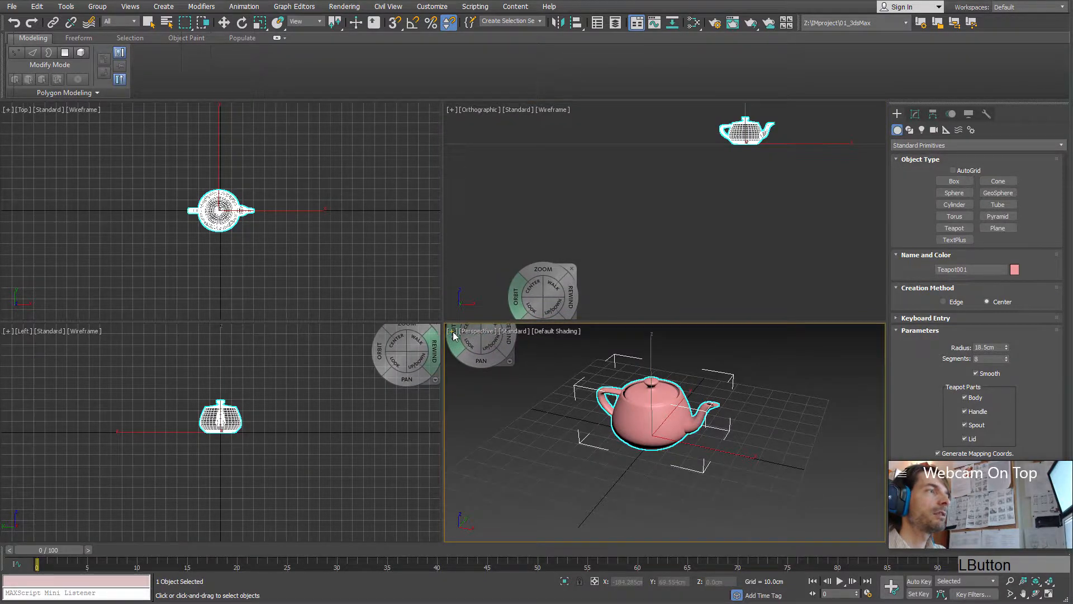
left_click(453, 331)
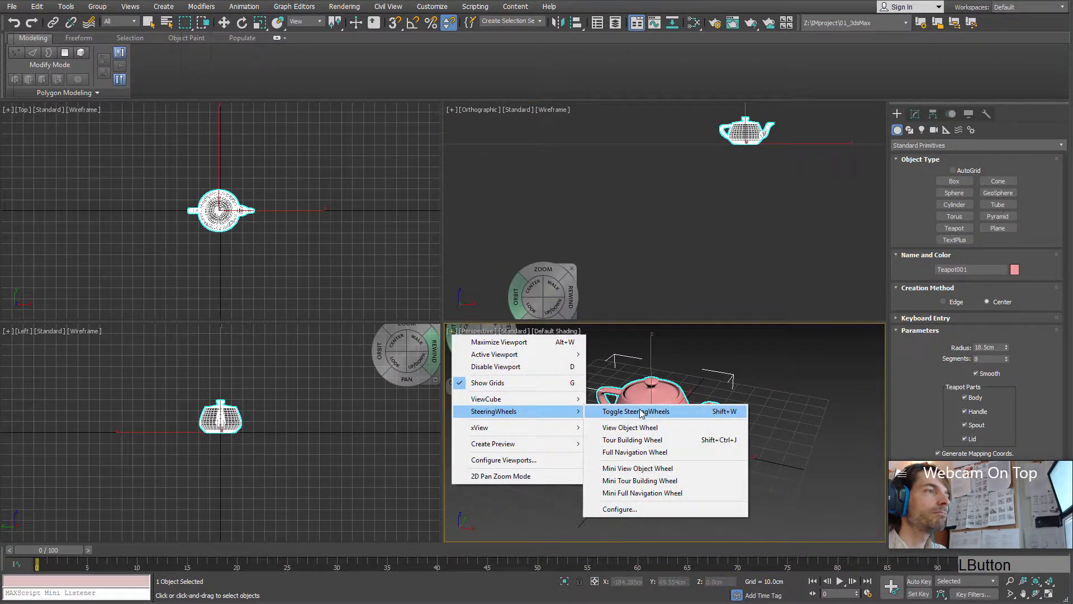
left_click(640, 412)
Turn on the xView T-Vertices check in the Perspective viewport.
left_click(451, 332)
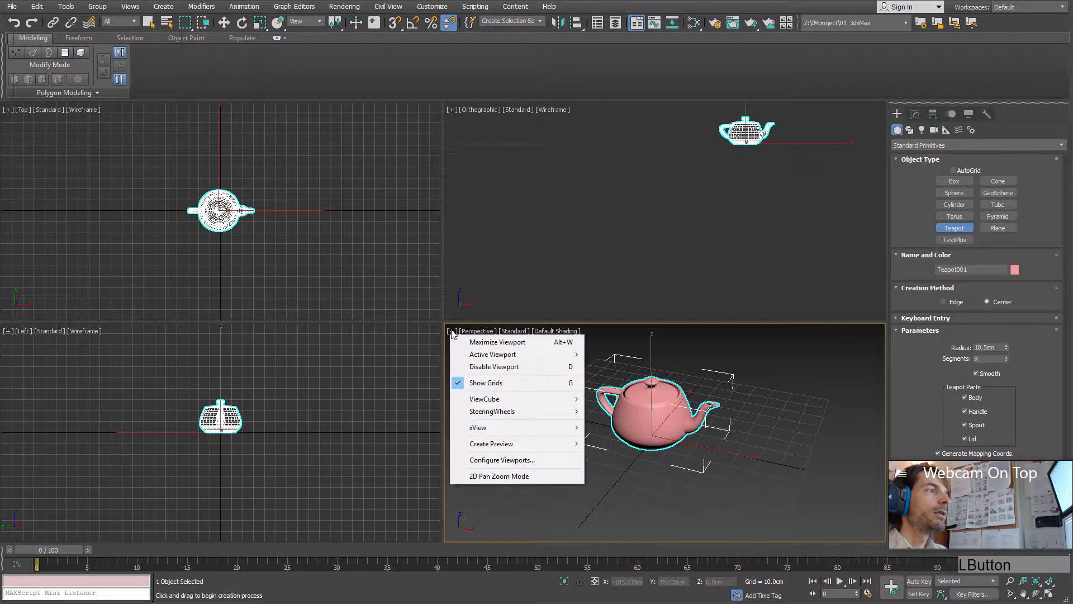
mouse_move(505, 401)
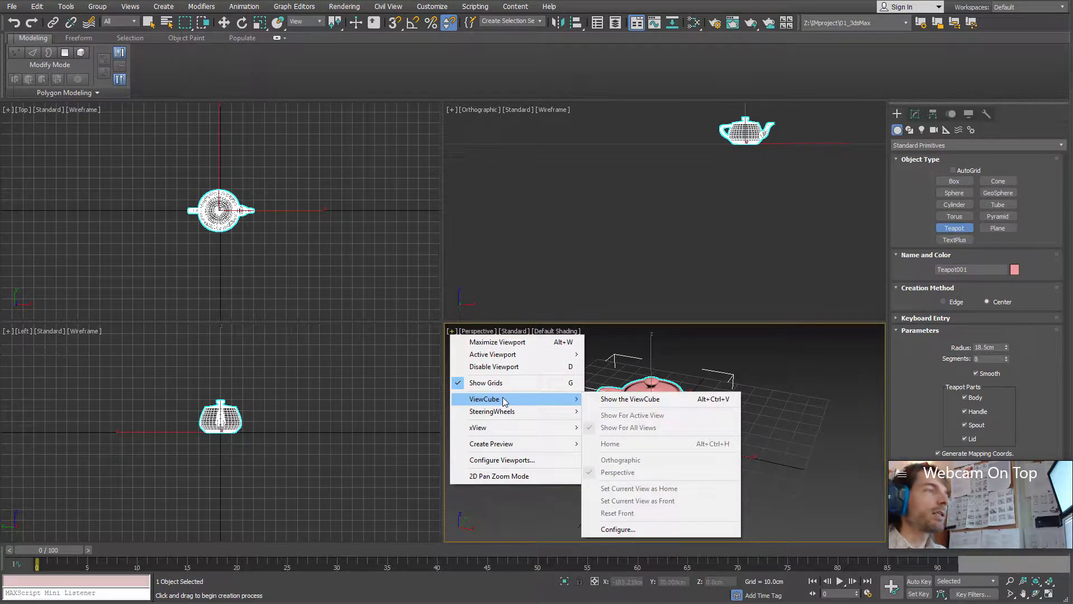
mouse_move(499, 428)
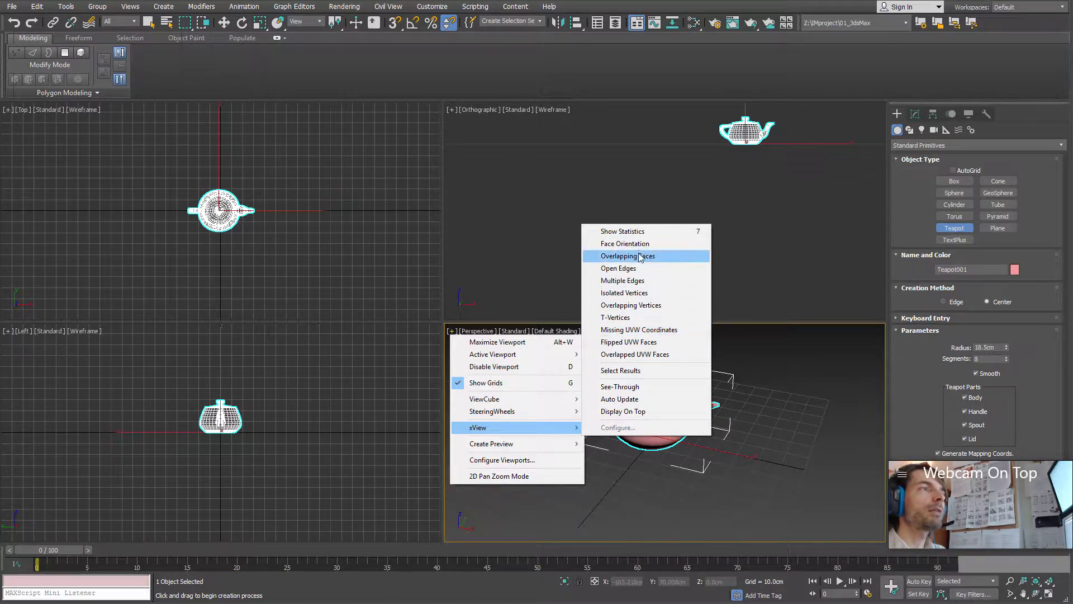
left_click(636, 322)
Display edged faces on the teapot in the Perspective viewport and inspect its mesh up close.
middle_click_drag(645, 446, 641, 464)
scroll(641, 463, "up", 3)
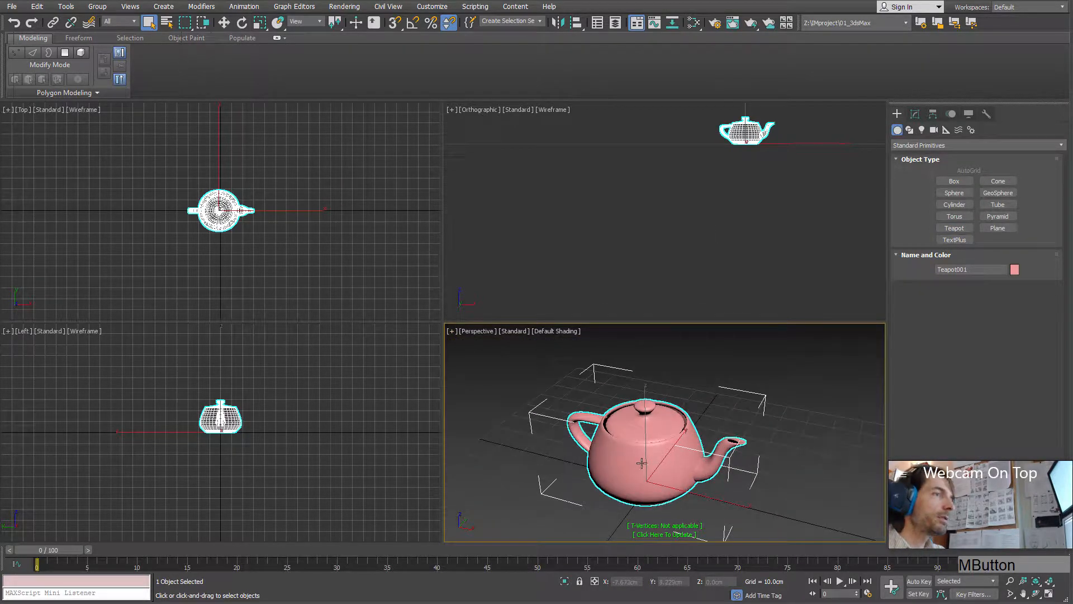
key("F4")
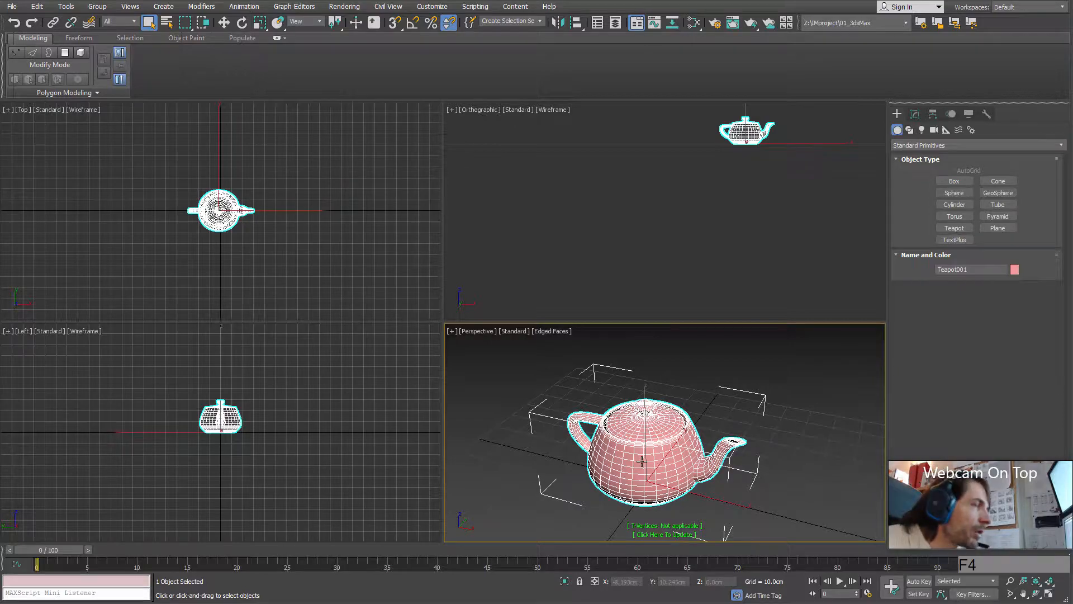
middle_click_drag(641, 461, 642, 391, "alt")
Turn off the xView T-Vertices check in the Perspective viewport.
left_click(451, 331)
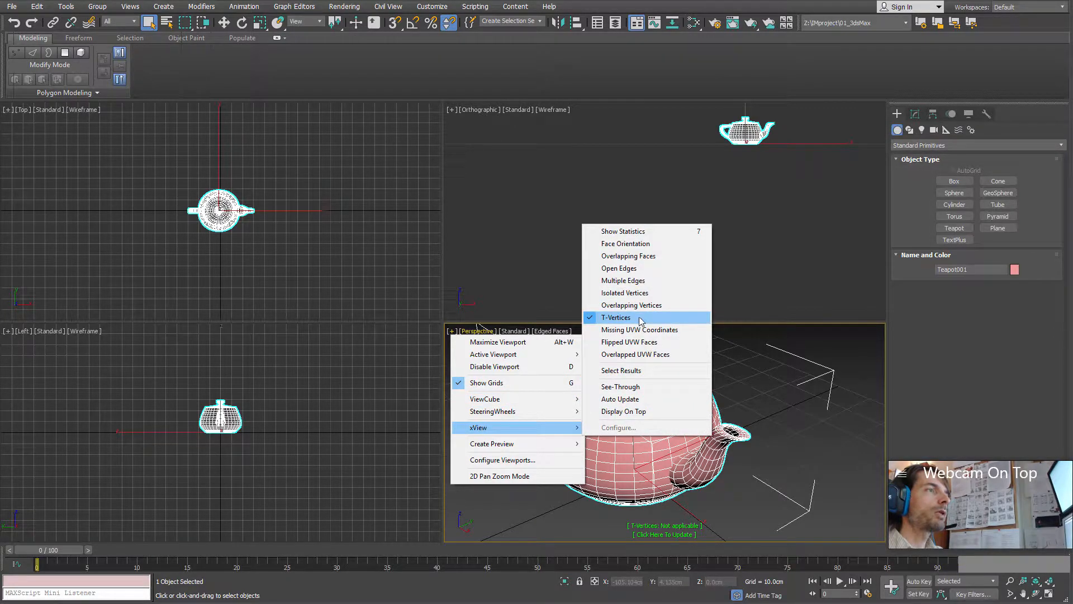
left_click(641, 317)
View the Create Preview options of the Perspective viewport, deselect the teapot and play the timeline briefly.
left_click(452, 331)
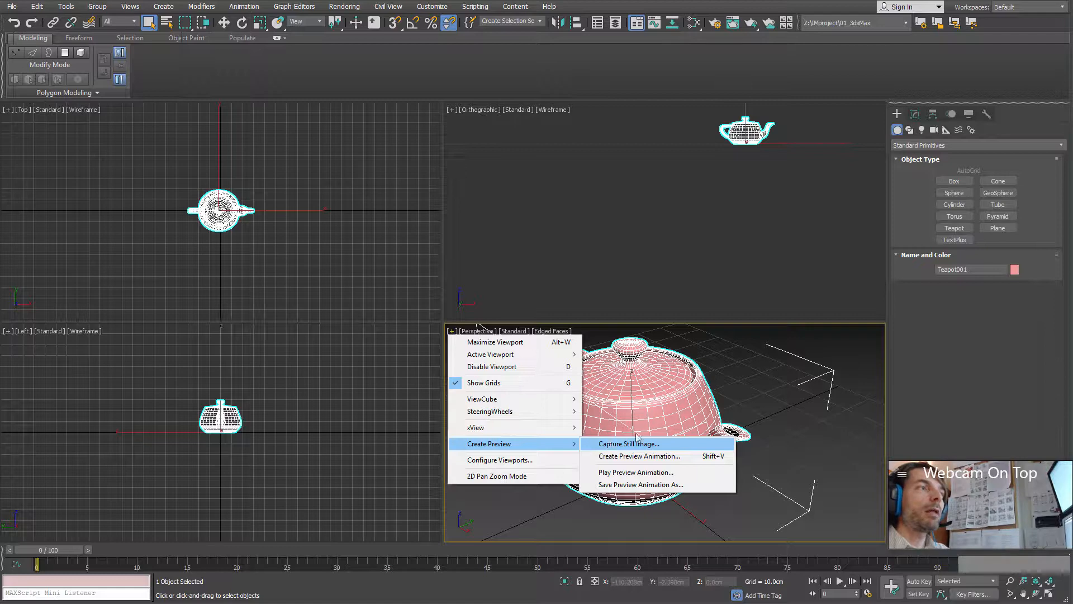
left_click(770, 402)
left_click(769, 400)
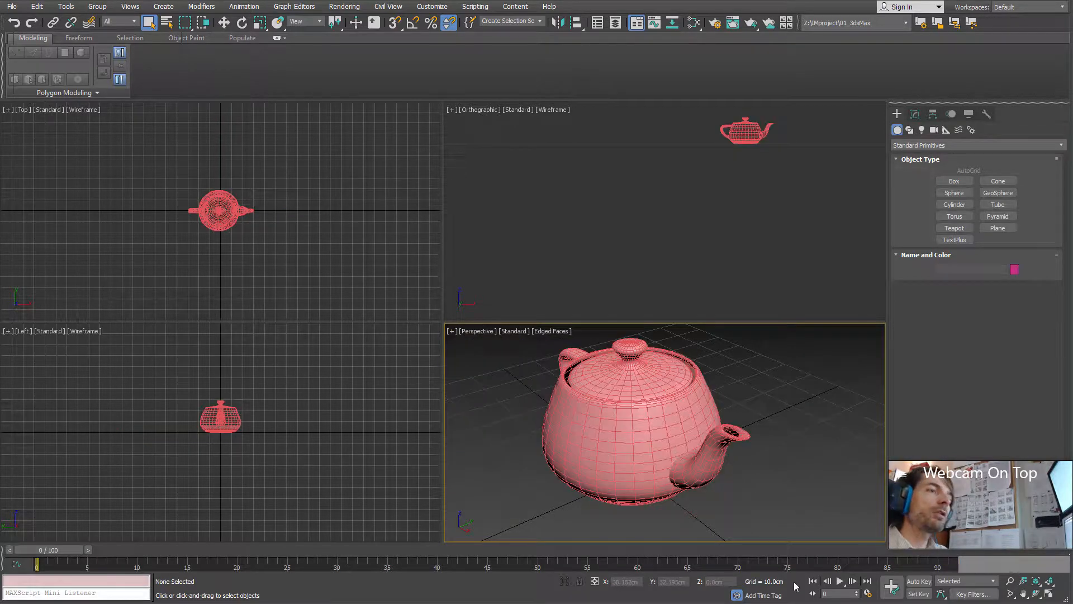
left_click(840, 583)
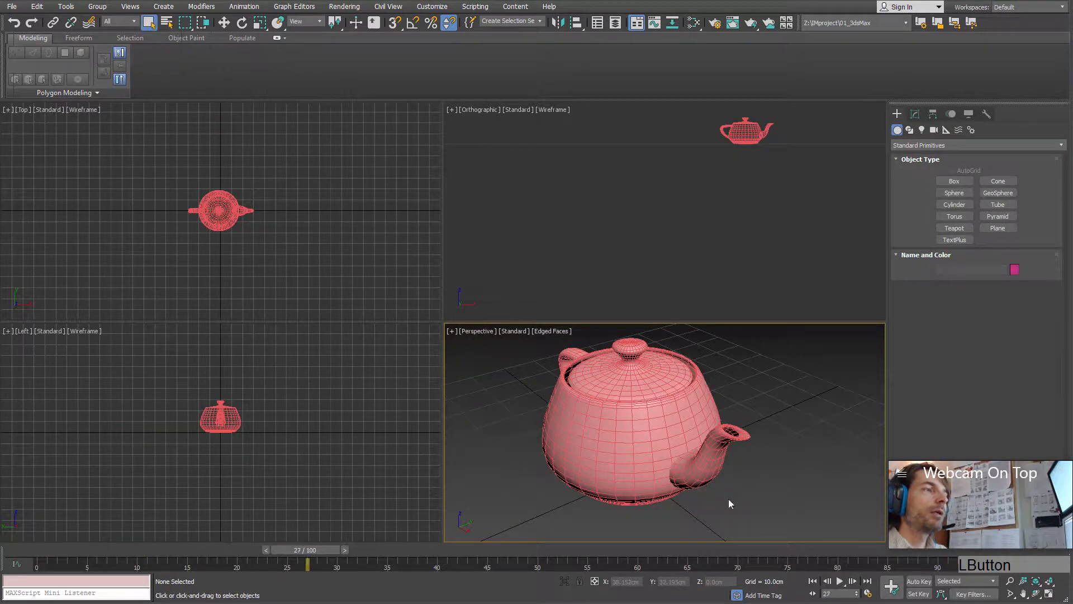
Enable Auto Key and, at frame 25, move the teapot along X to about 102 cm.
left_click(618, 447)
key("w")
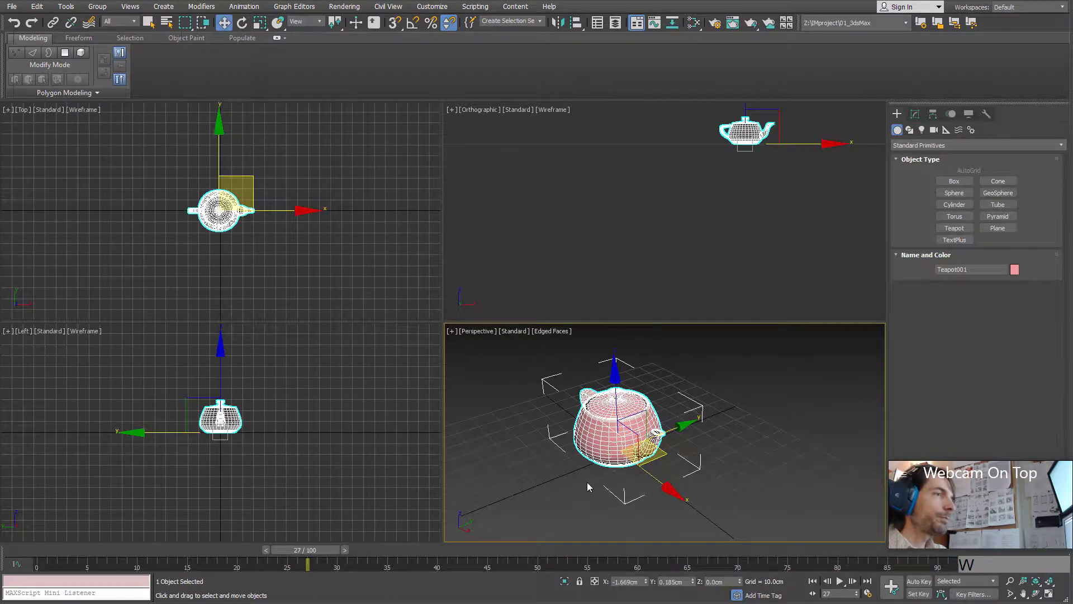
middle_click_drag(622, 475, 654, 474, "alt")
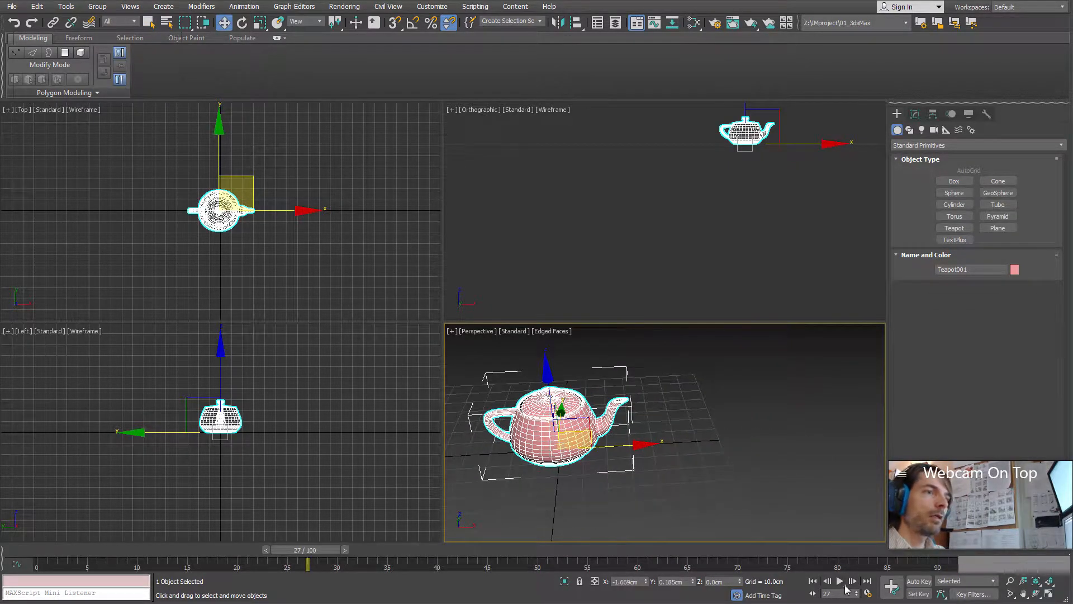
left_click(919, 581)
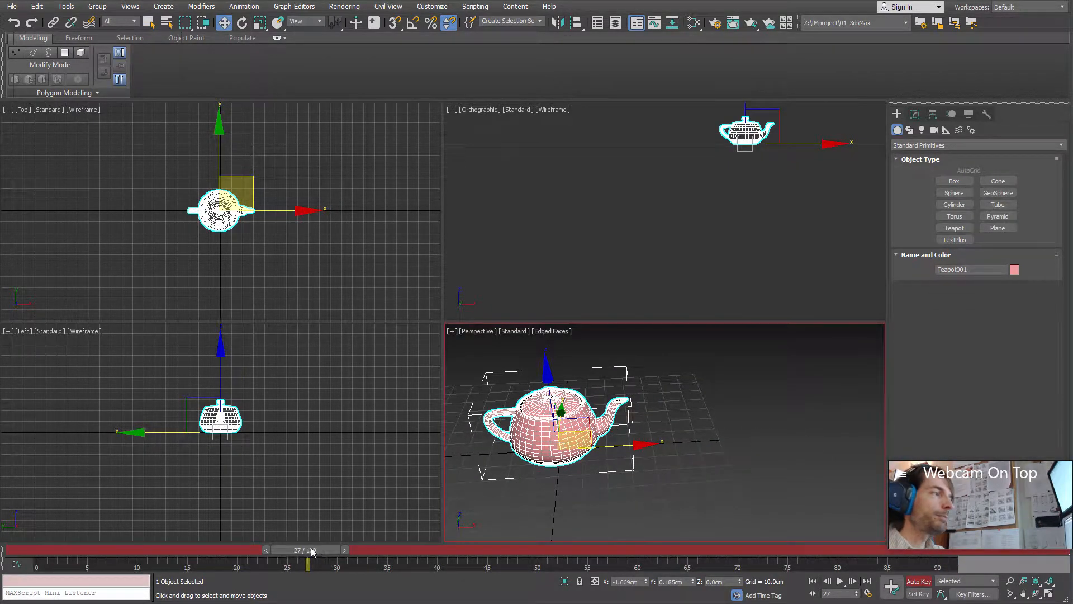
left_click_drag(305, 550, 287, 550)
left_click_drag(620, 449, 853, 446)
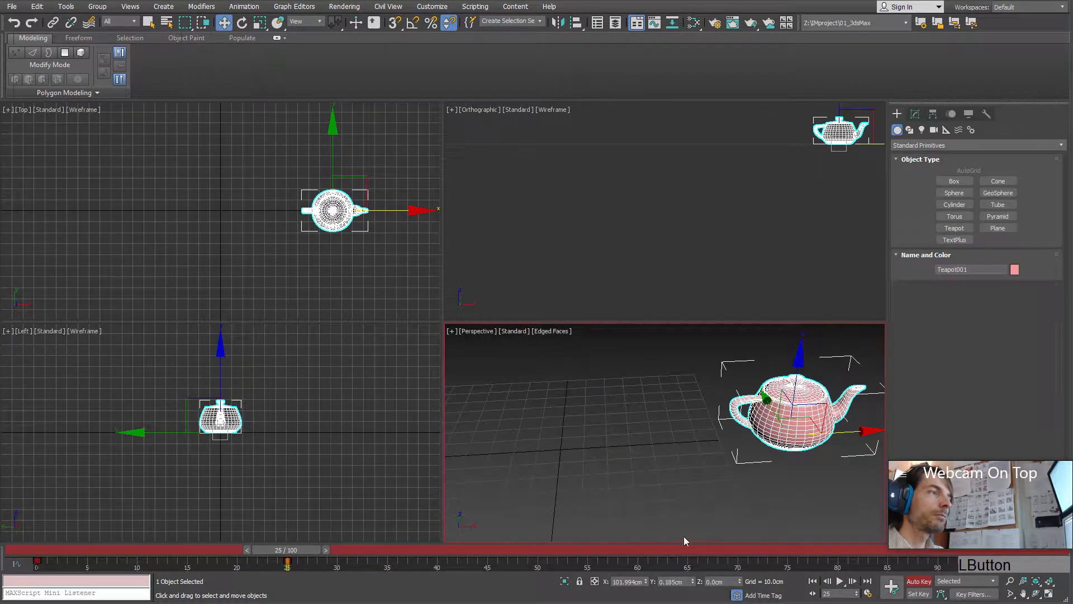
At frame 50, move the teapot along Y to about -93 cm to add another position key.
left_click_drag(287, 549, 342, 550)
left_click_drag(457, 547, 537, 550)
key("w")
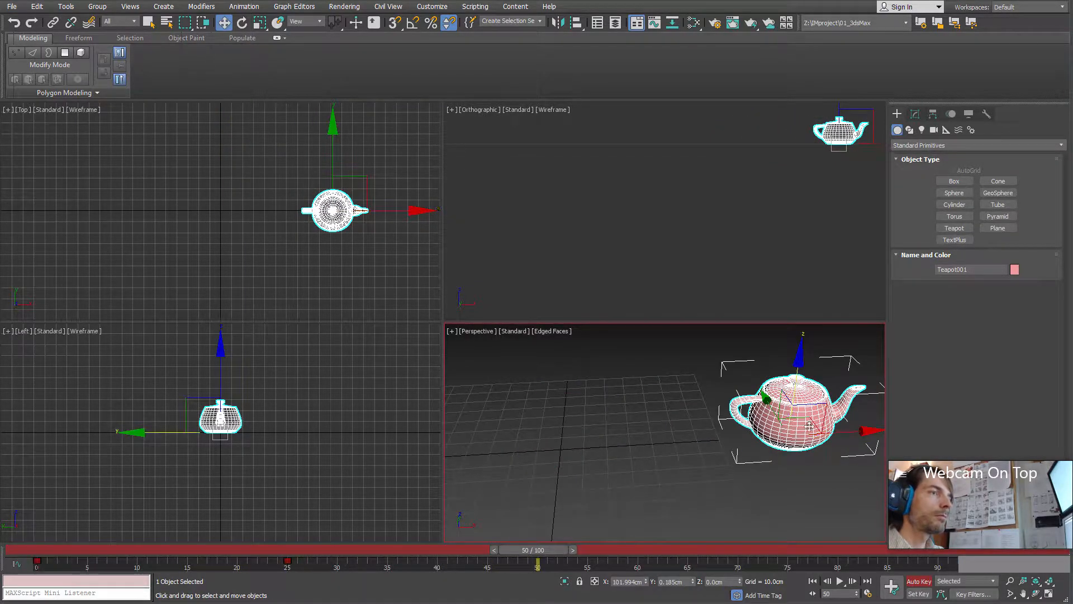
left_click_drag(771, 402, 703, 477)
middle_click_drag(703, 478, 674, 434)
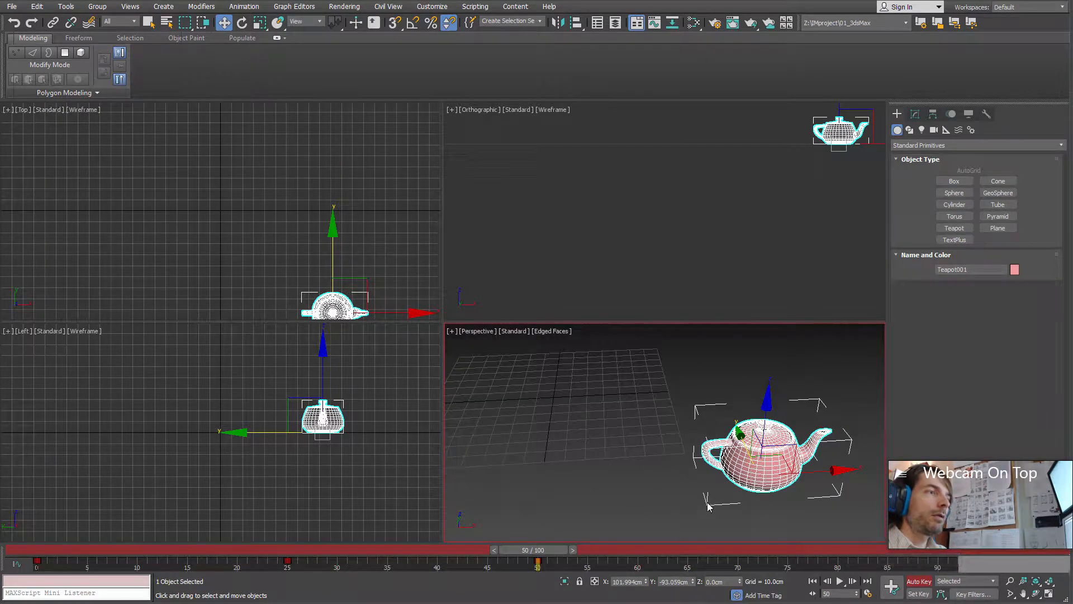
At frame 100, move the teapot along X to about 1 cm to add another position key.
left_click_drag(531, 554, 973, 555)
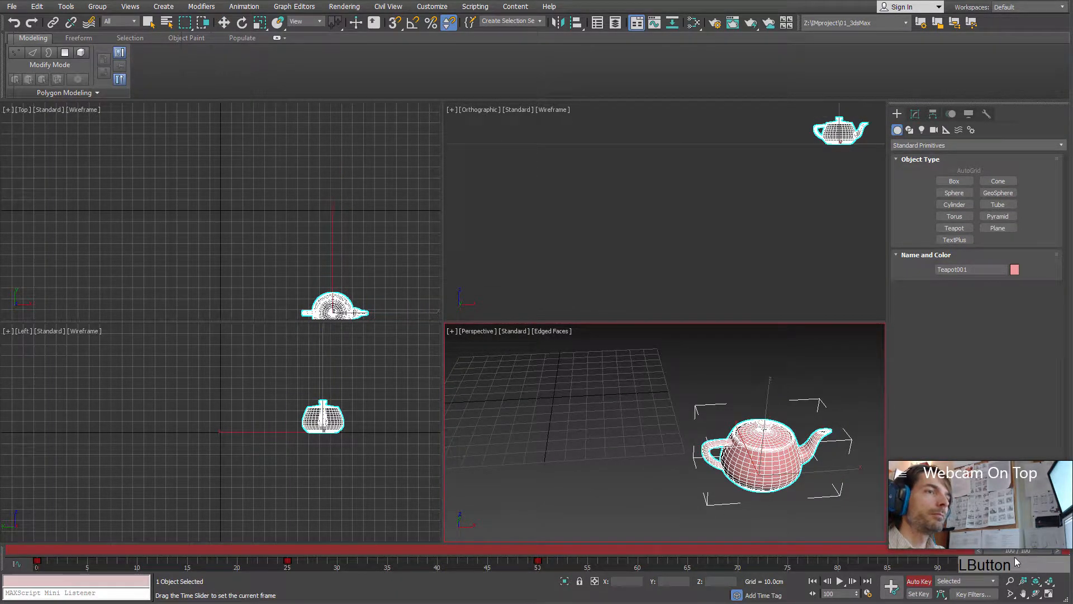
left_click_drag(822, 473, 600, 537)
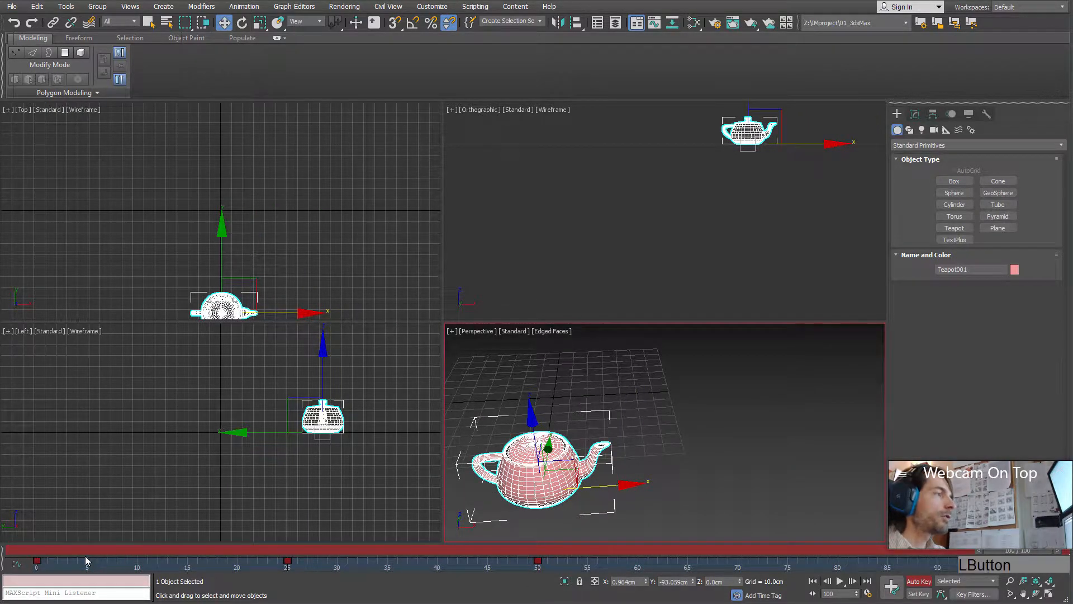
Return to frame 0, turn off Auto Key and play the teapot animation in the Perspective viewport.
left_click_drag(86, 551, 22, 550)
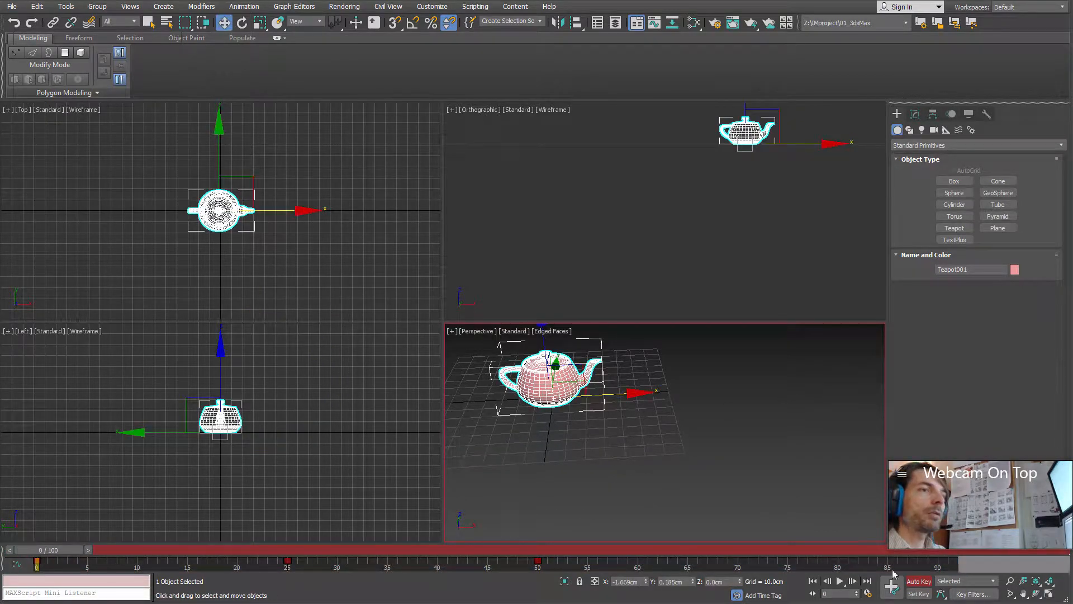
left_click(951, 581)
left_click(925, 585)
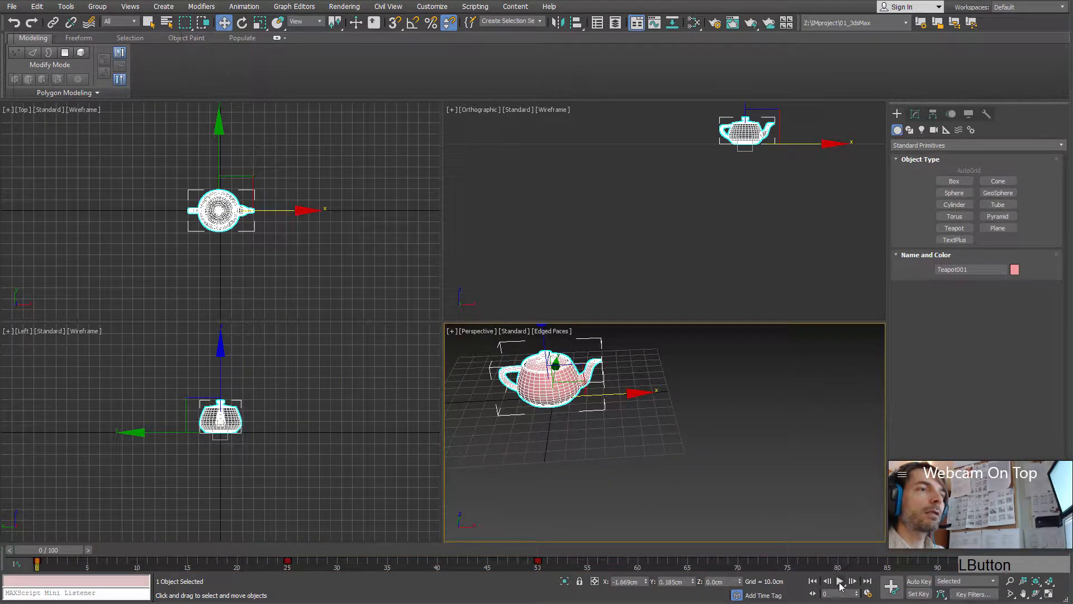
left_click(840, 582)
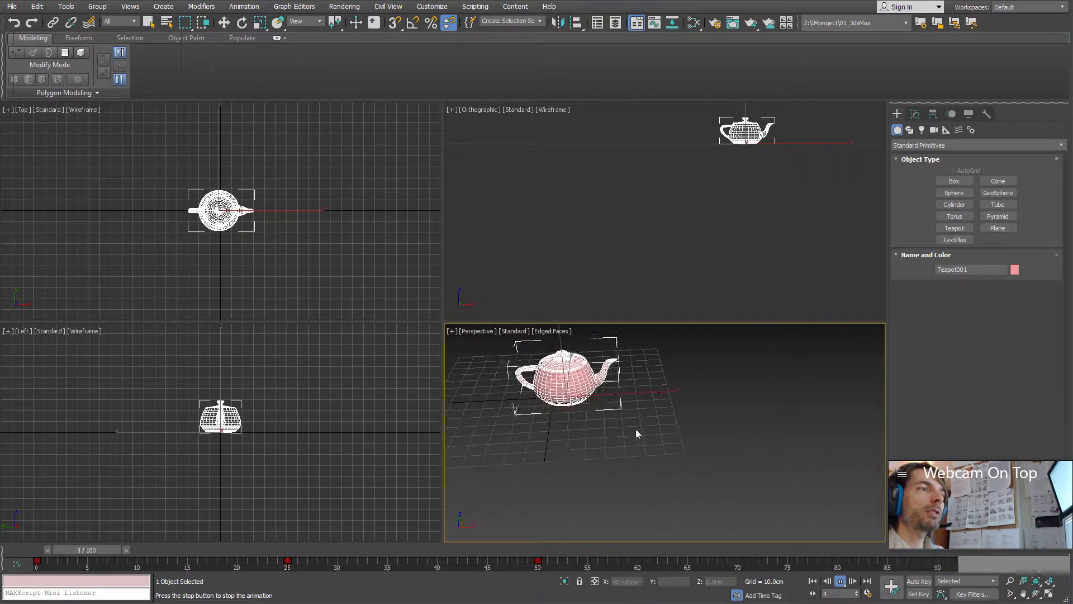
left_click(840, 581)
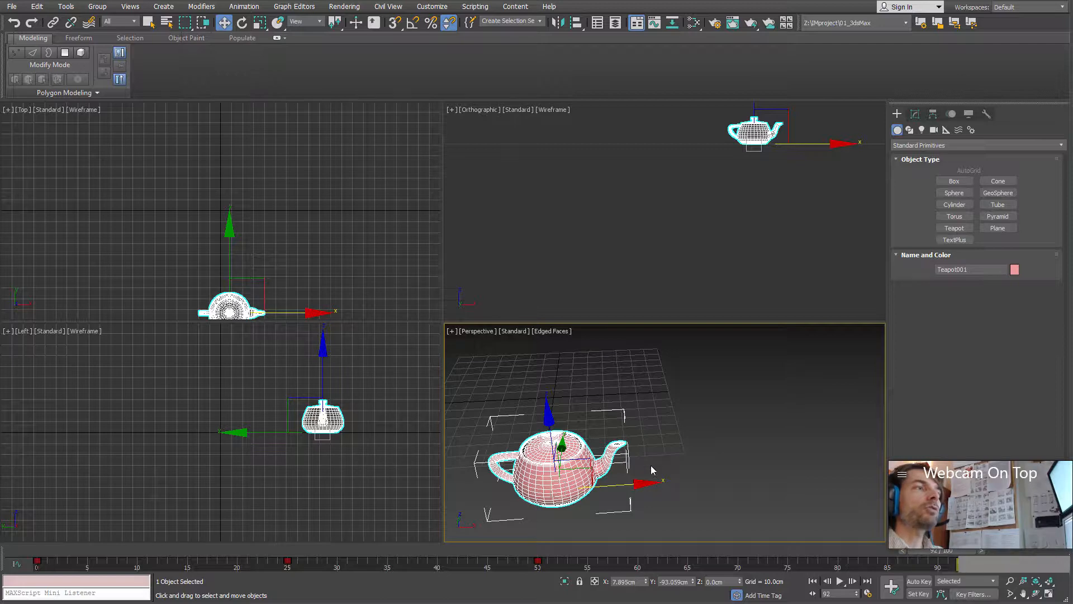
Try to create an AVI preview animation of the Perspective viewport over the active time segment, and dismiss the application error.
middle_click_drag(515, 352, 537, 362)
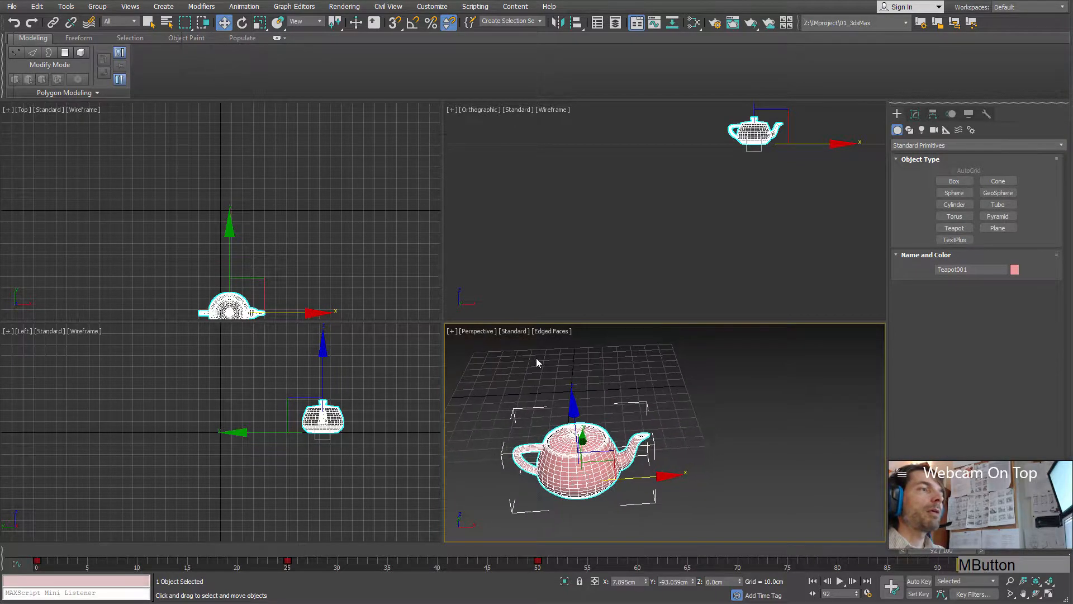
left_click(477, 331)
left_click(452, 331)
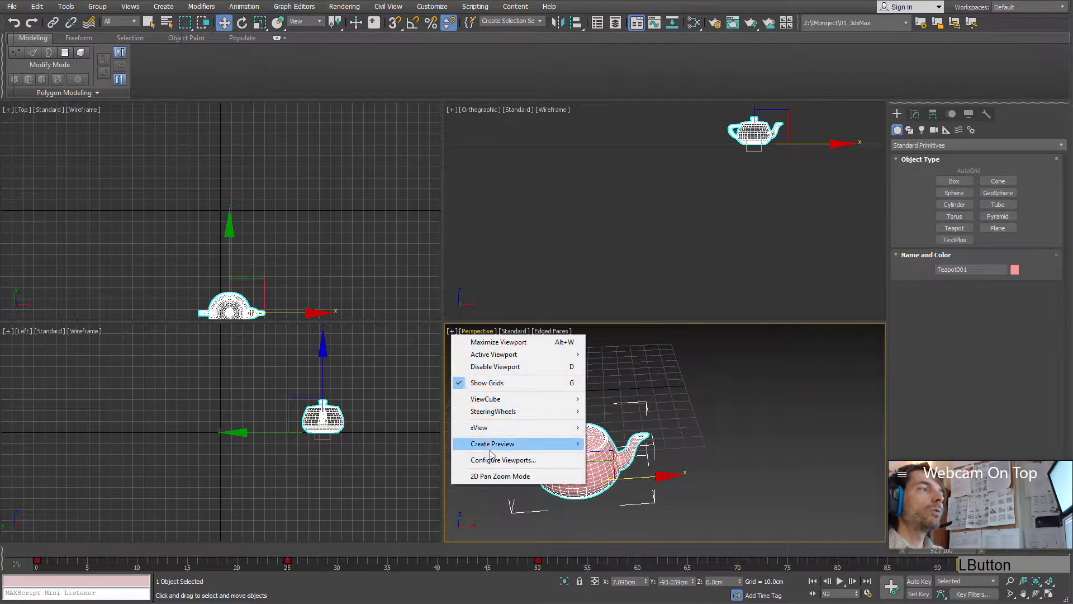
mouse_move(496, 449)
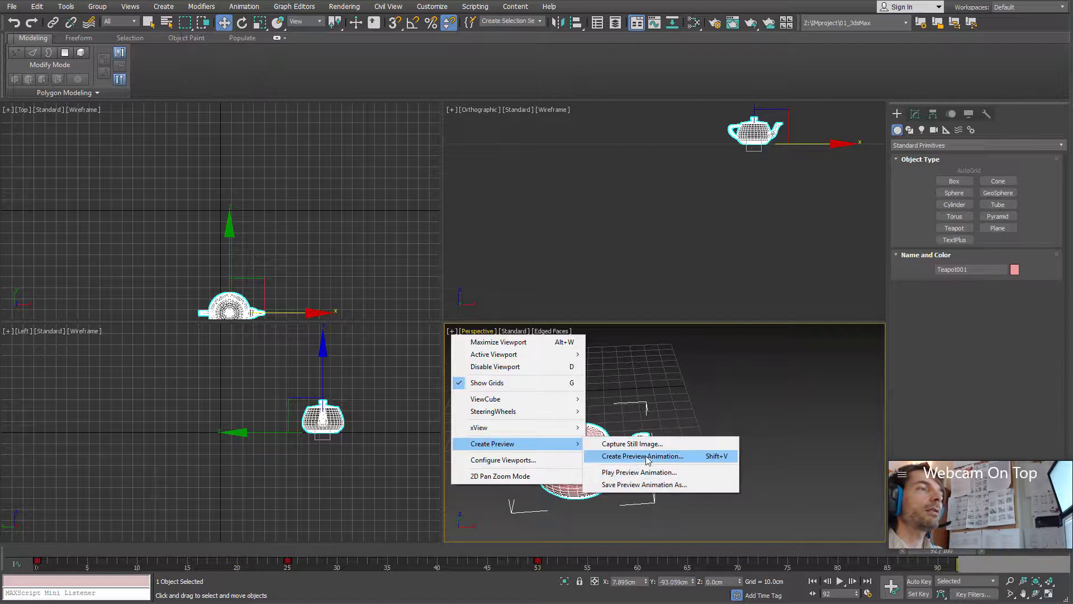
left_click(669, 458)
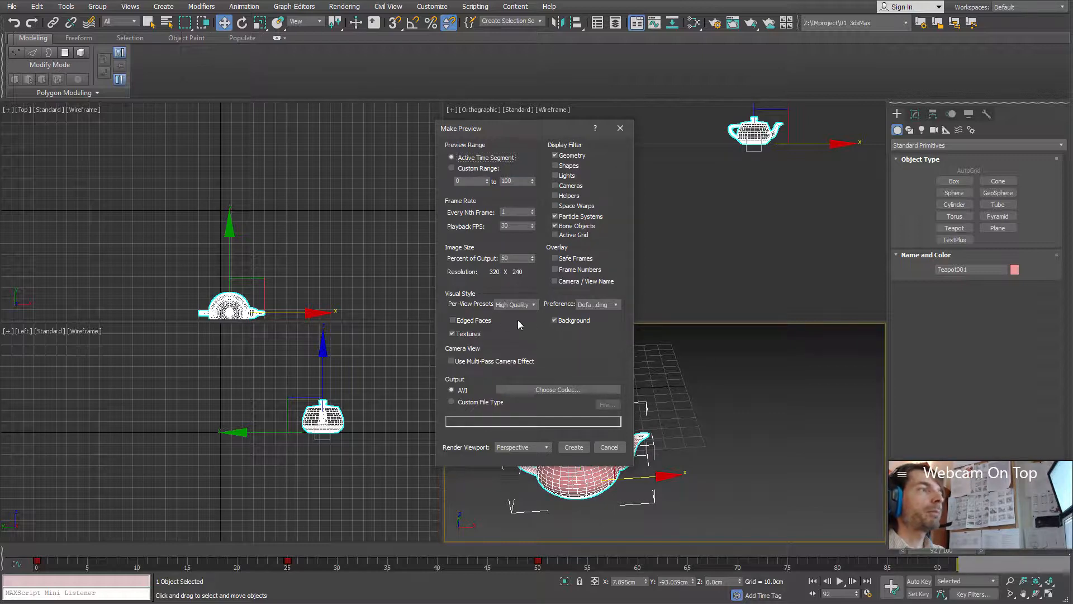
left_click(576, 449)
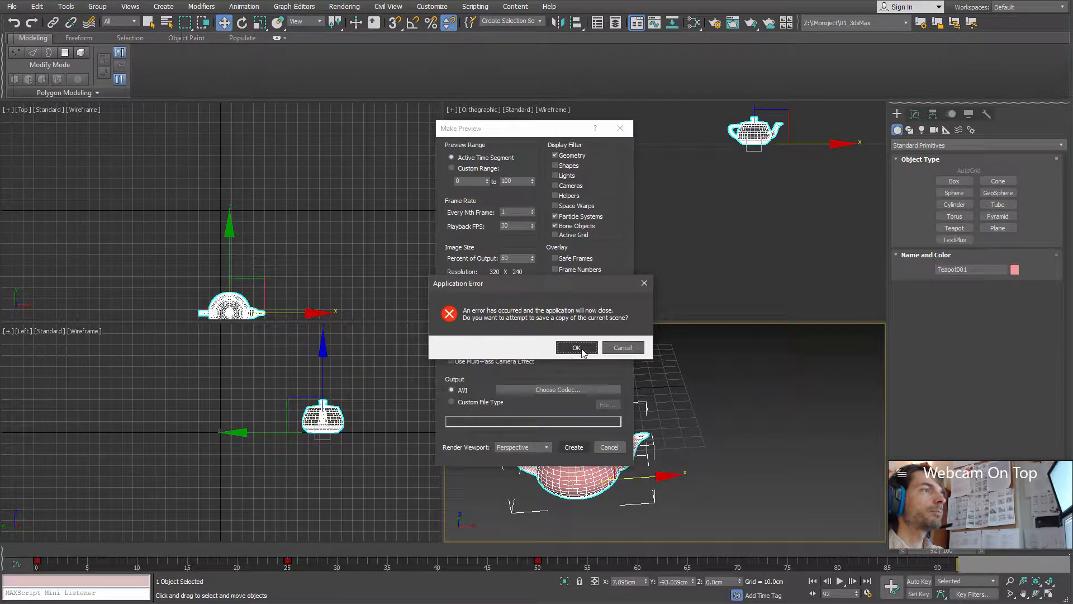
left_click(586, 350)
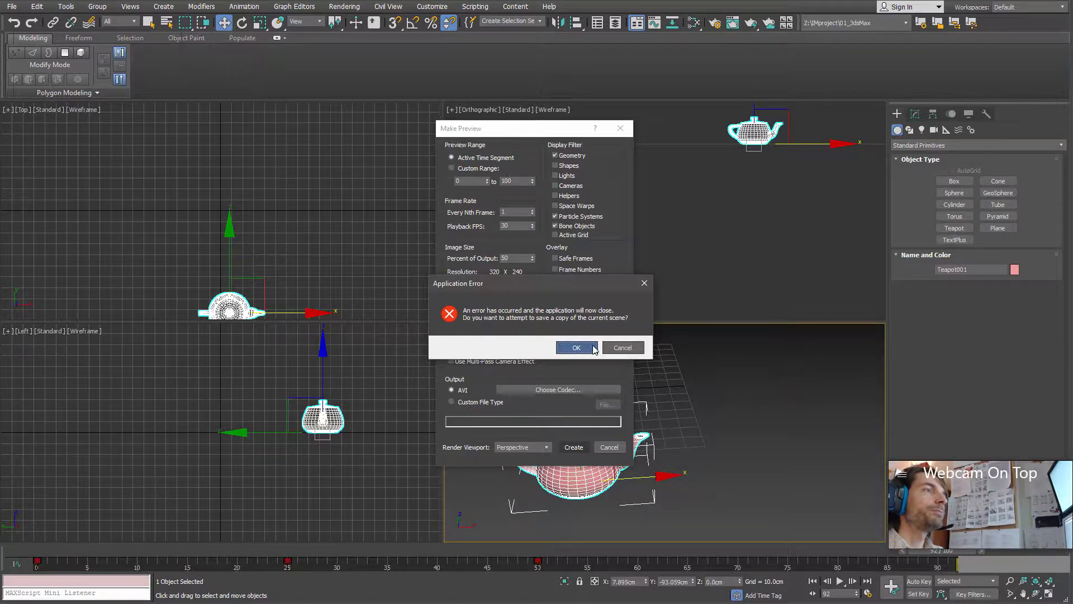
left_click(623, 357)
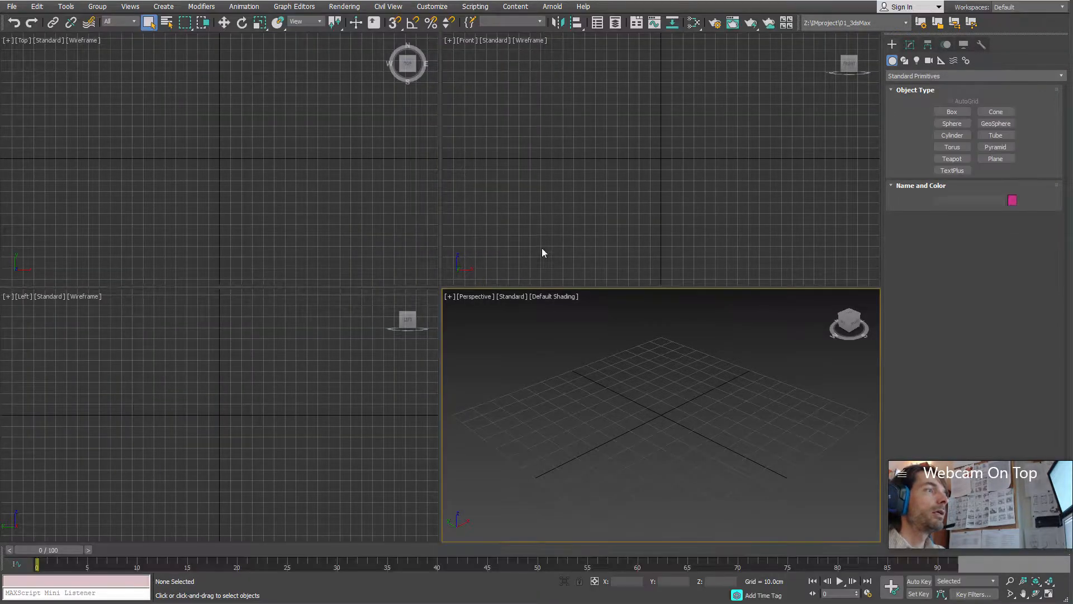
Examine the Background, Layout, Safe Frames, Regions and Statistics settings in the Perspective viewport's Viewport Configuration.
left_click(450, 296)
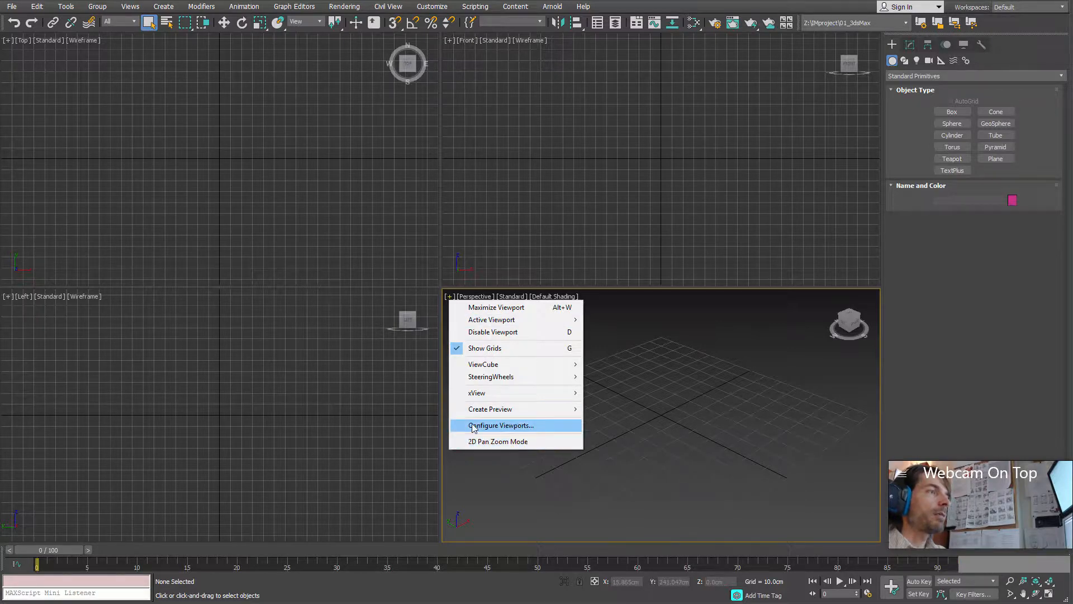
left_click(538, 426)
left_click(454, 164)
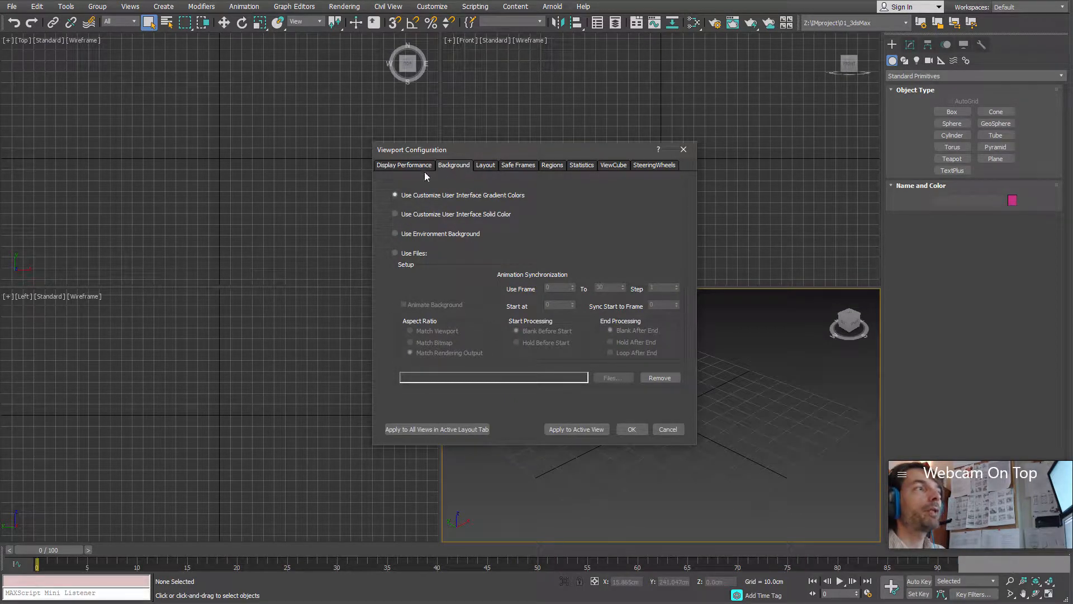
left_click(455, 166)
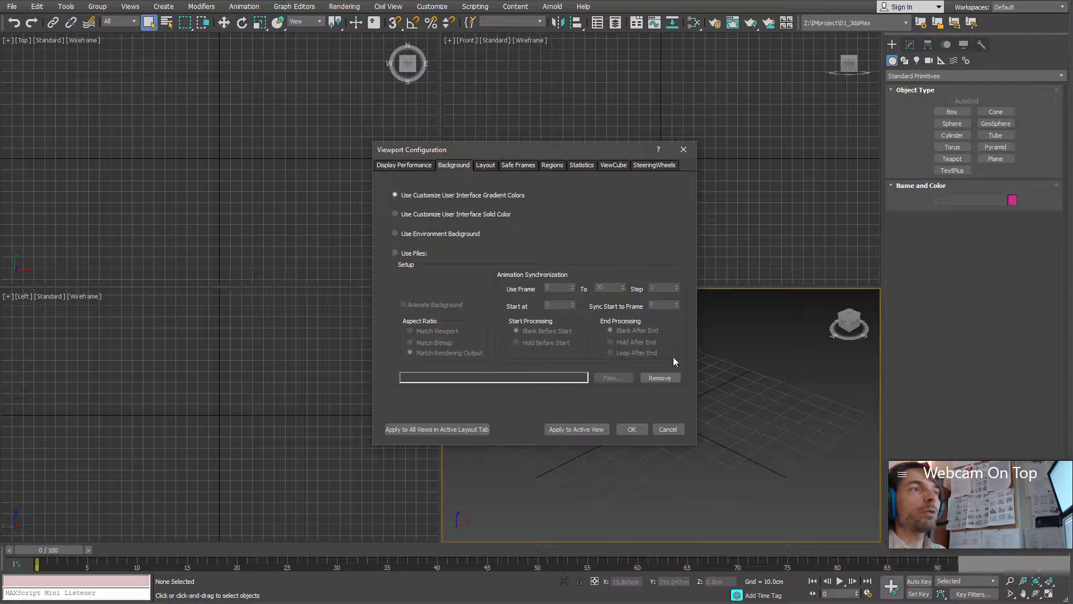
left_click(492, 167)
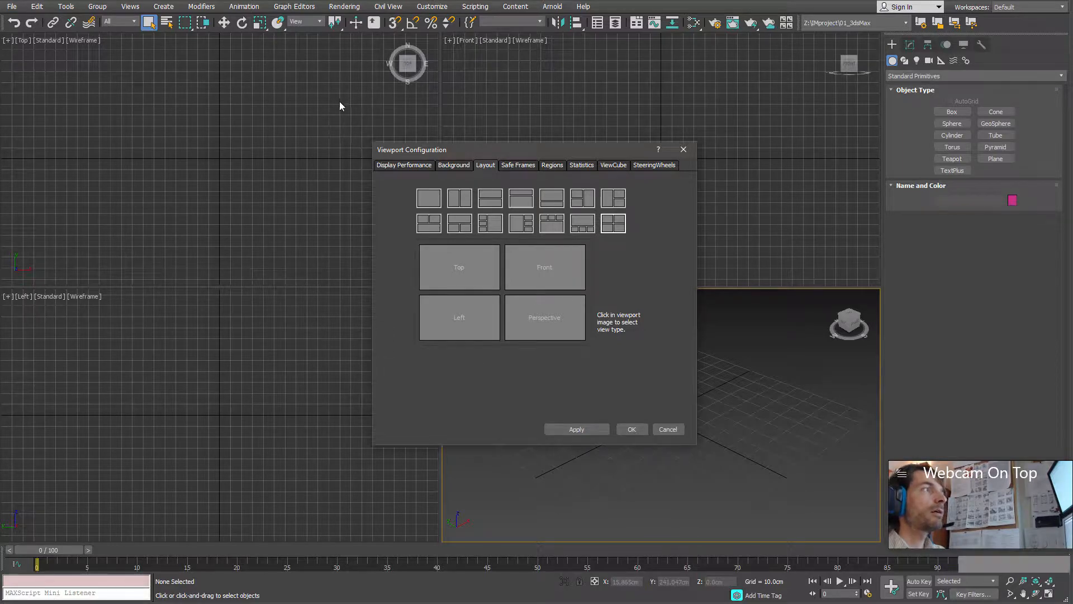
left_click(513, 164)
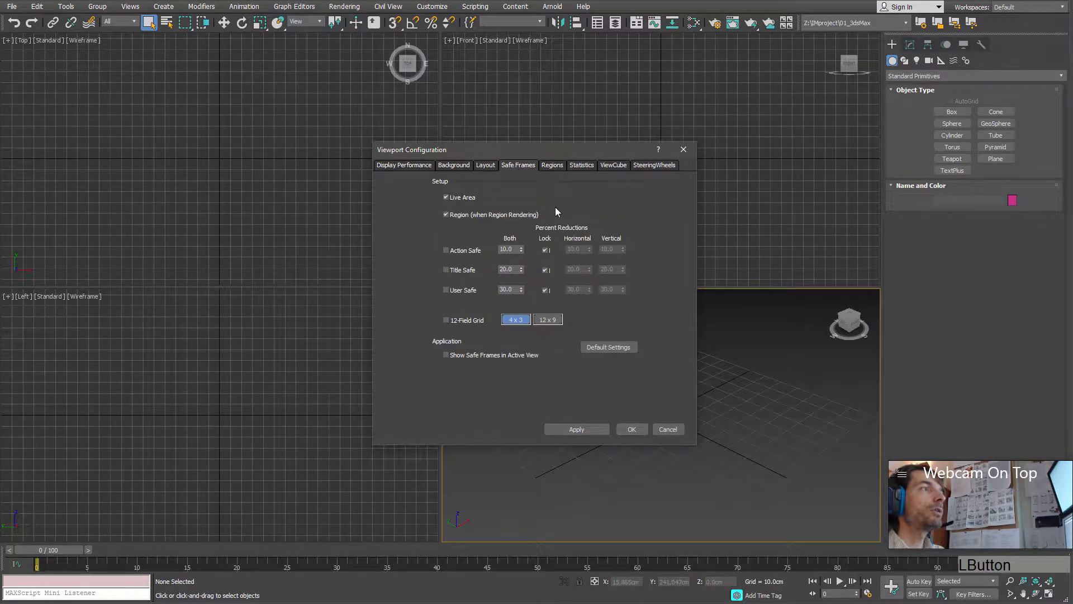
left_click(553, 165)
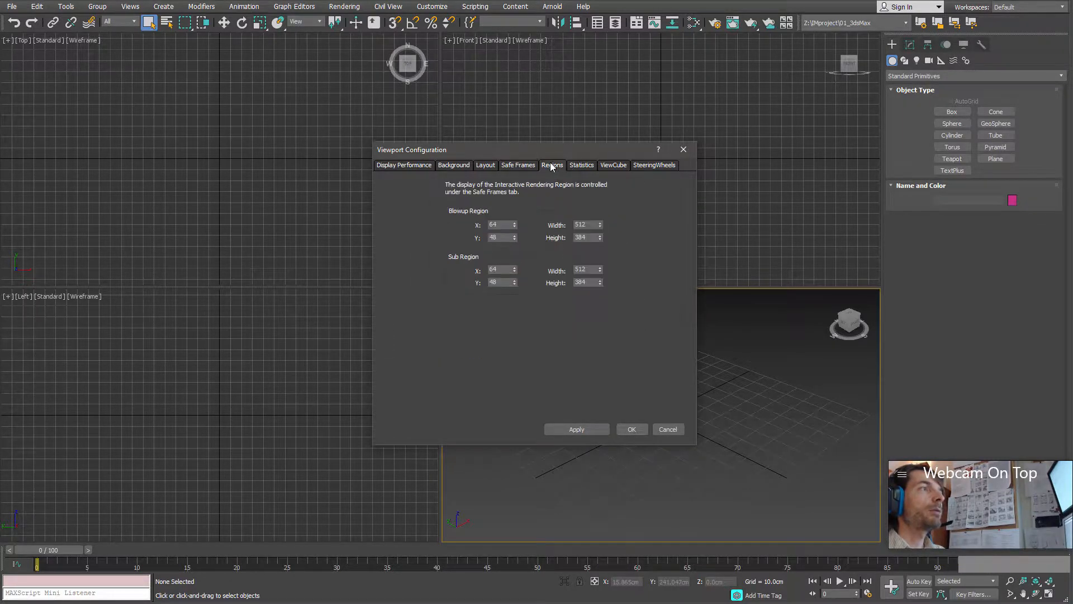
left_click(585, 166)
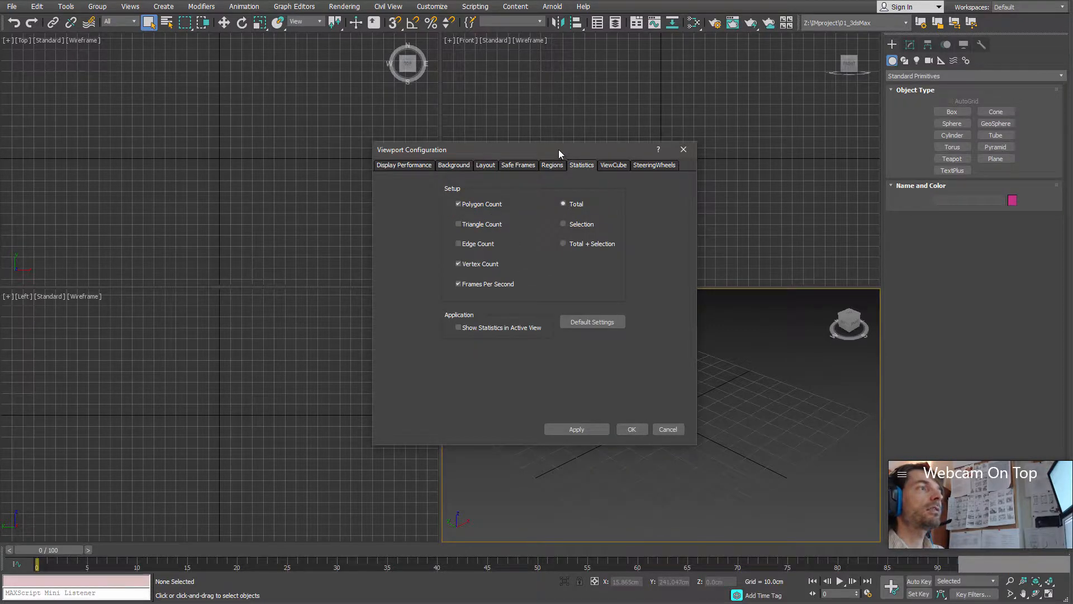
left_click_drag(558, 150, 258, 136)
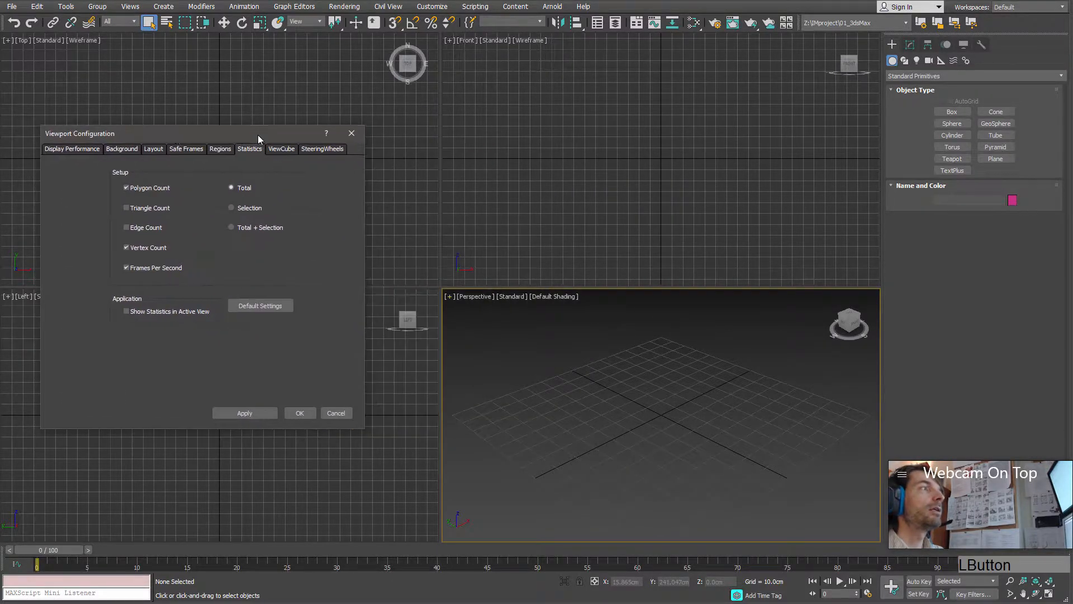
left_click(311, 412)
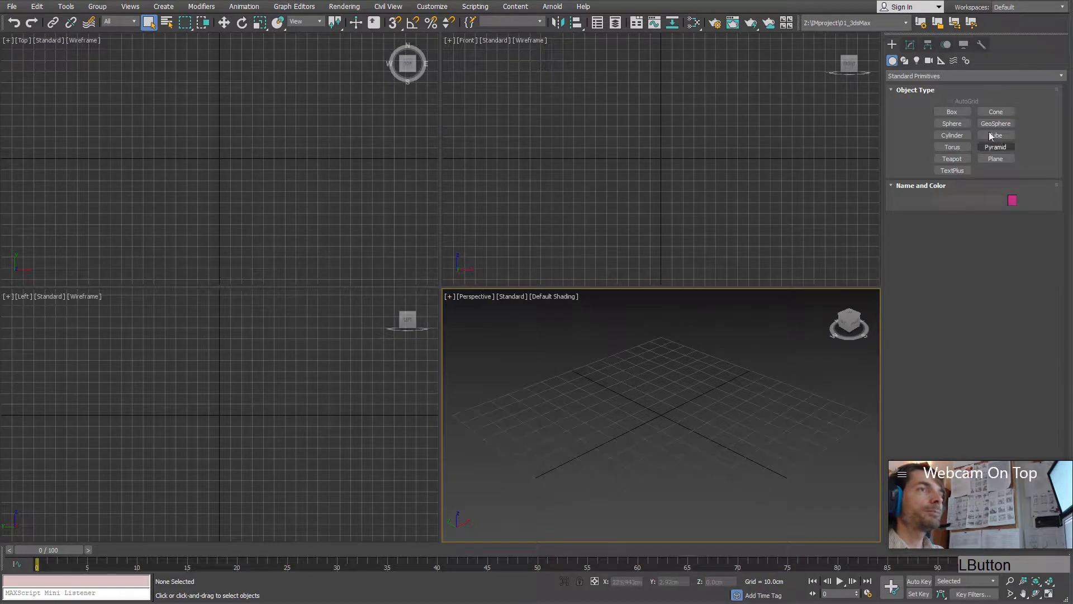
Hide the ViewCube in all viewports.
left_click(130, 6)
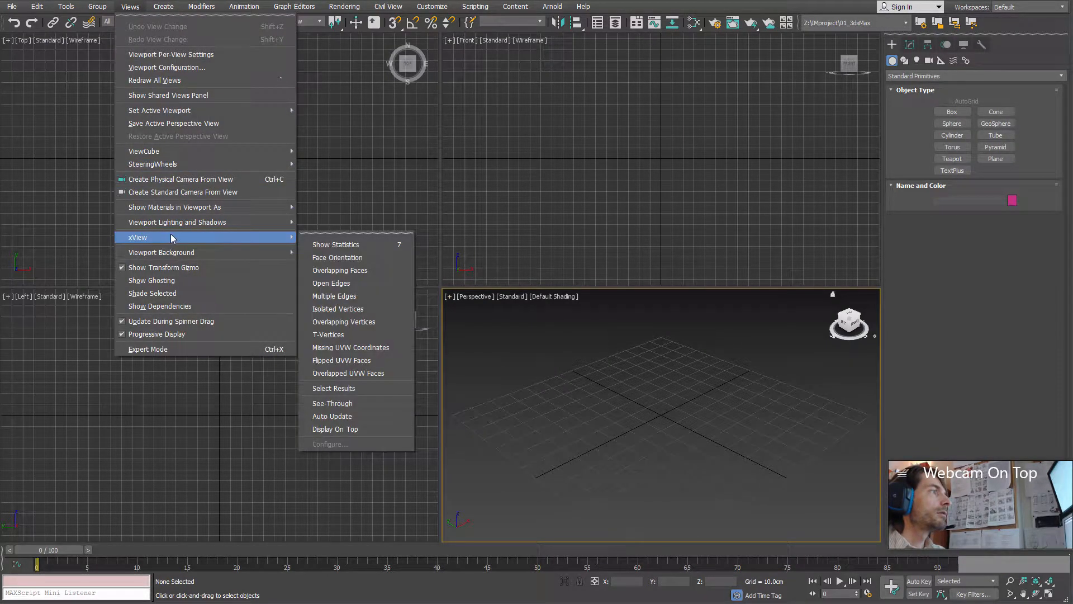
mouse_move(143, 151)
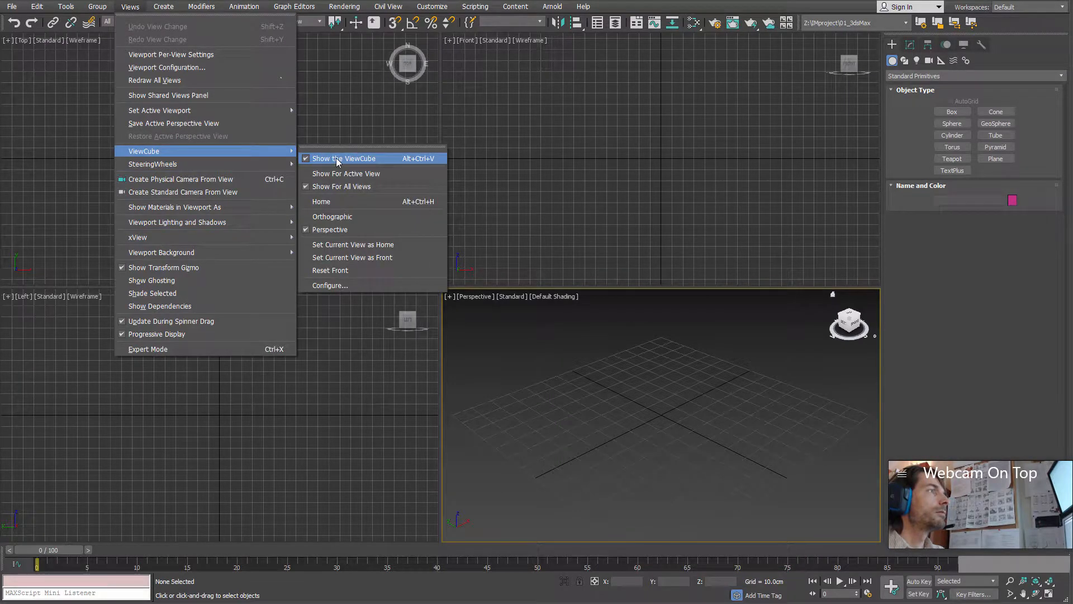
left_click(335, 159)
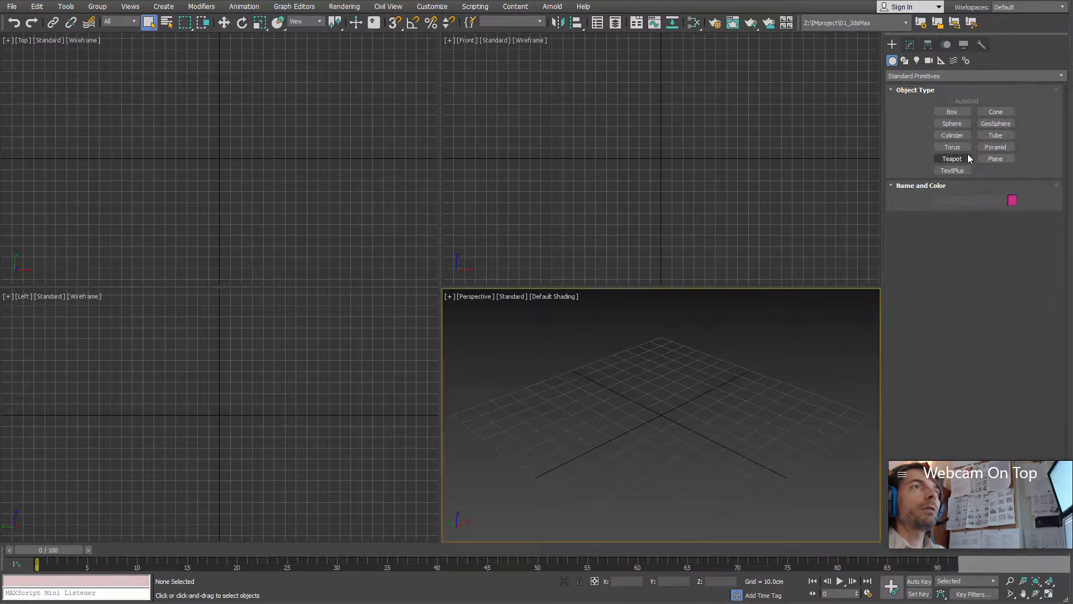
Create a sphere with a radius of about 39 cm at the grid centre in Perspective and display its edged faces.
left_click(952, 123)
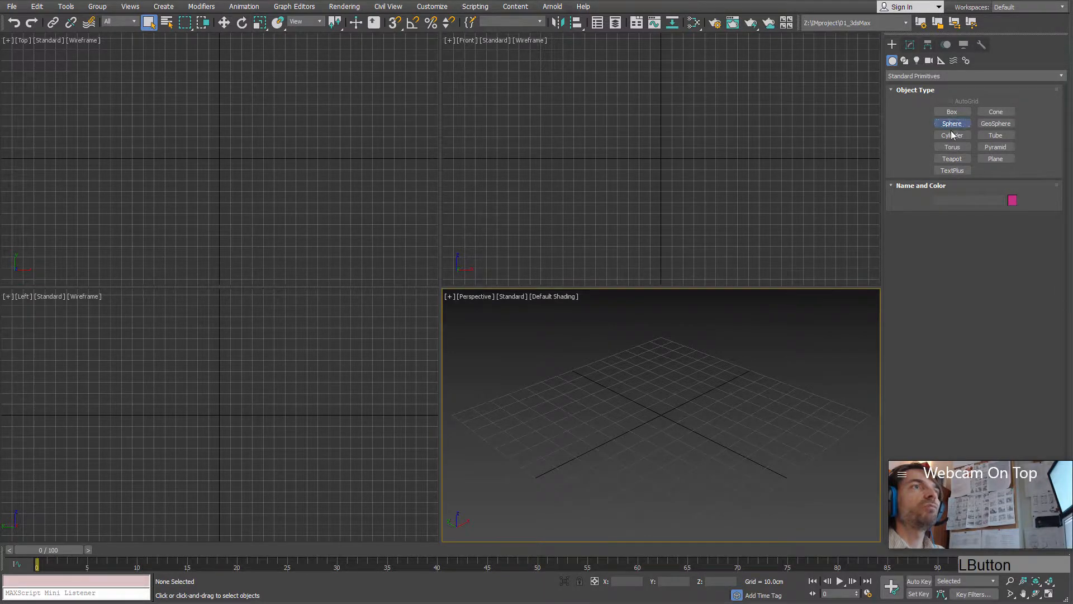
left_click_drag(648, 412, 679, 452)
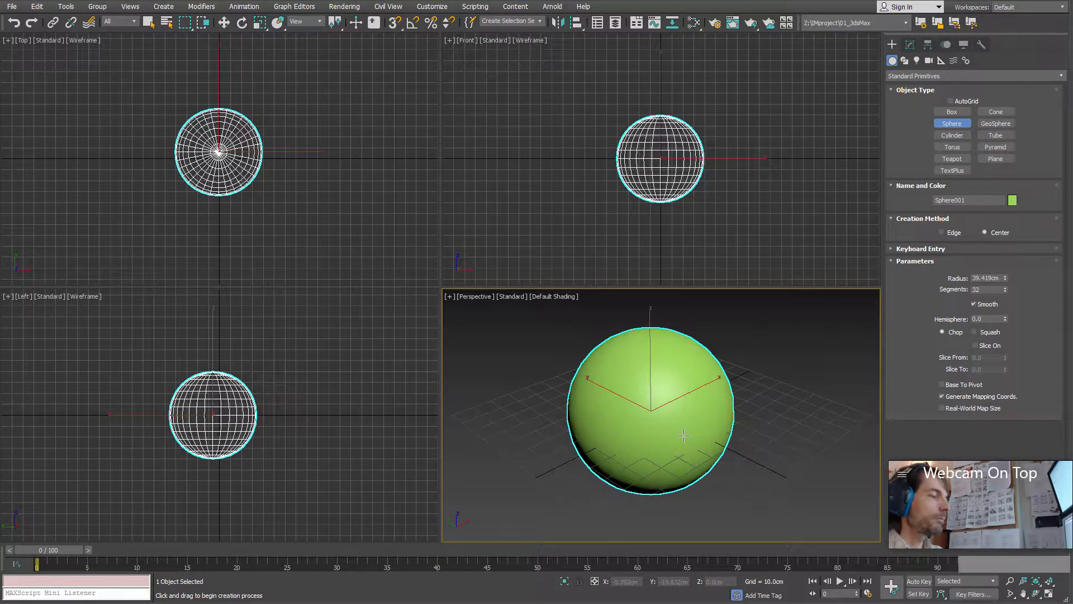
key("F3")
key("F4")
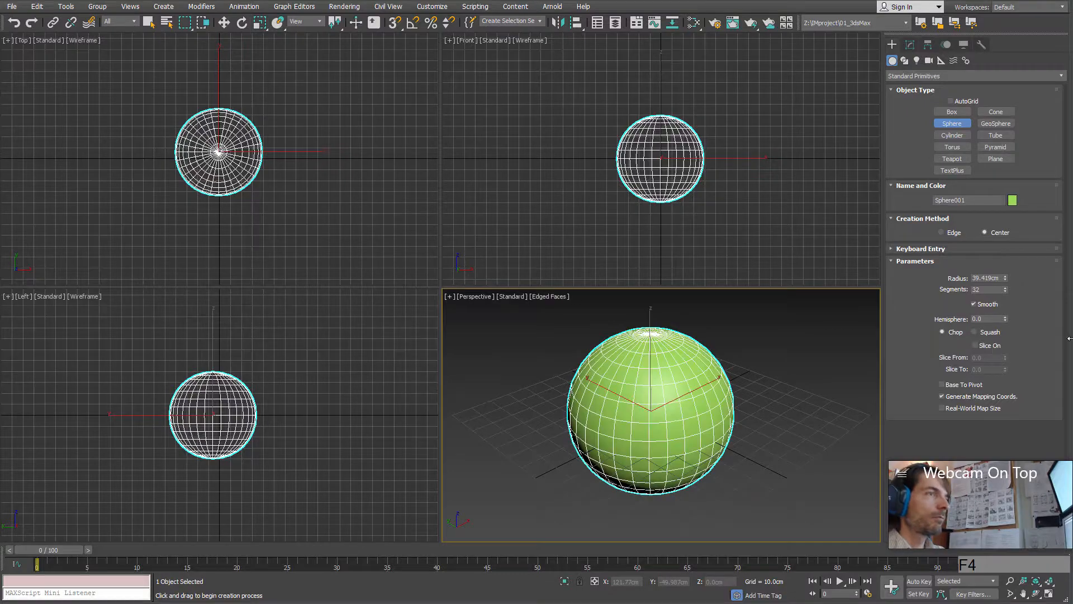
Set the sphere's radius to 40.419 cm and its segments to 78.
left_click(1005, 276)
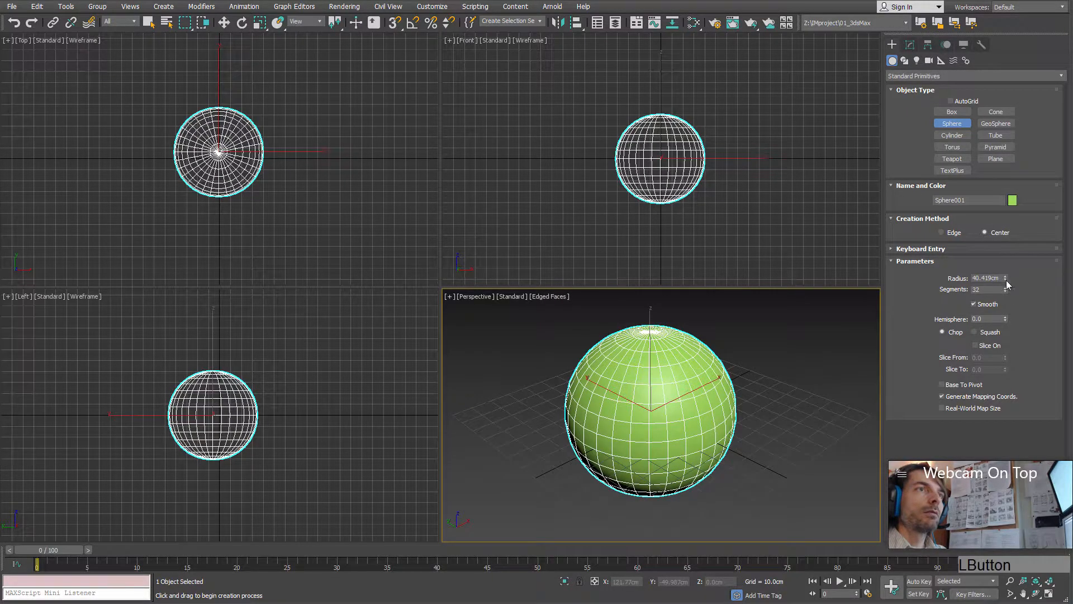
left_click_drag(1006, 288, 1010, 265)
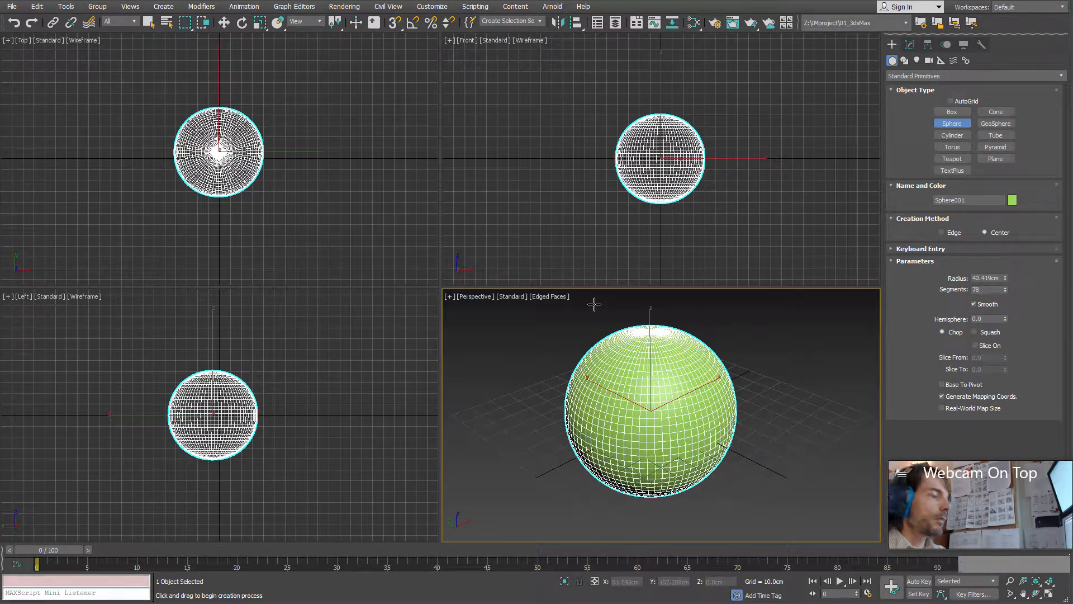
Show statistics in the Perspective viewport and add triangle and edge counts to its Statistics configuration.
key("7")
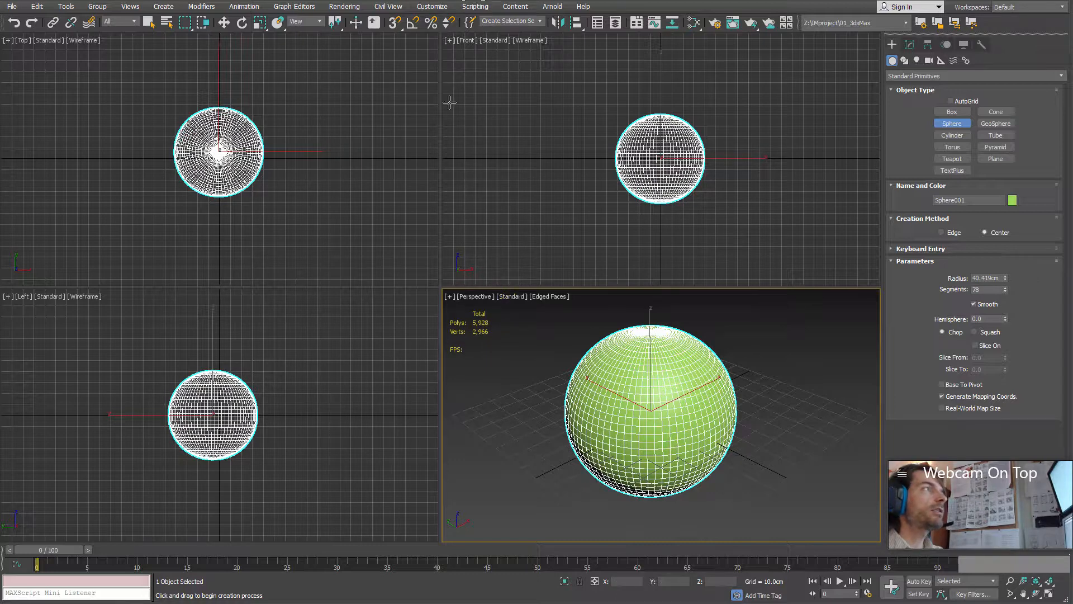
left_click(448, 297)
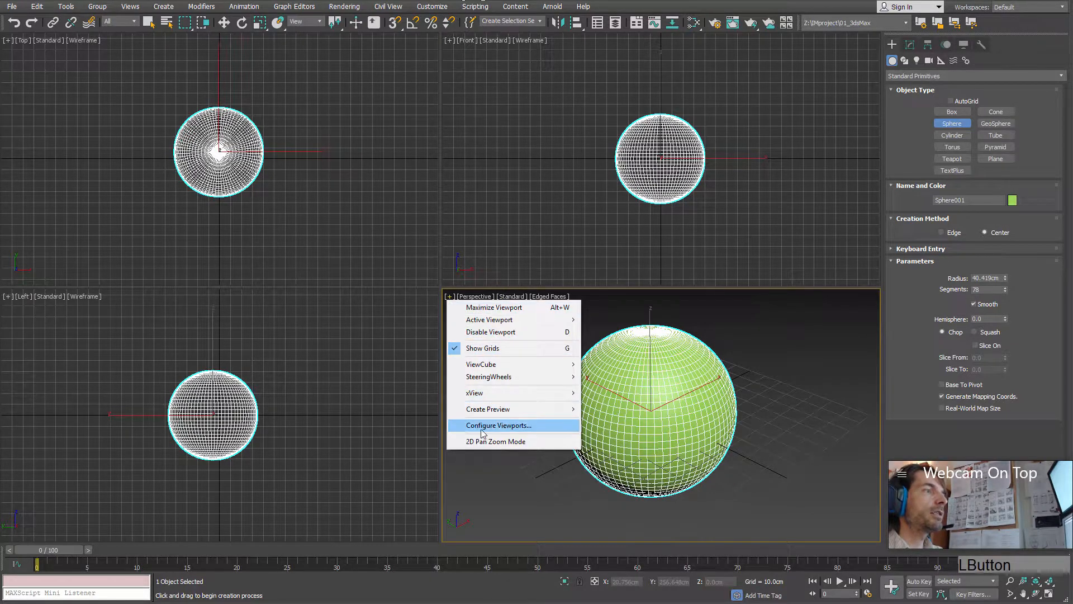
left_click(517, 428)
left_click_drag(489, 141, 206, 129)
left_click_drag(306, 150, 266, 137)
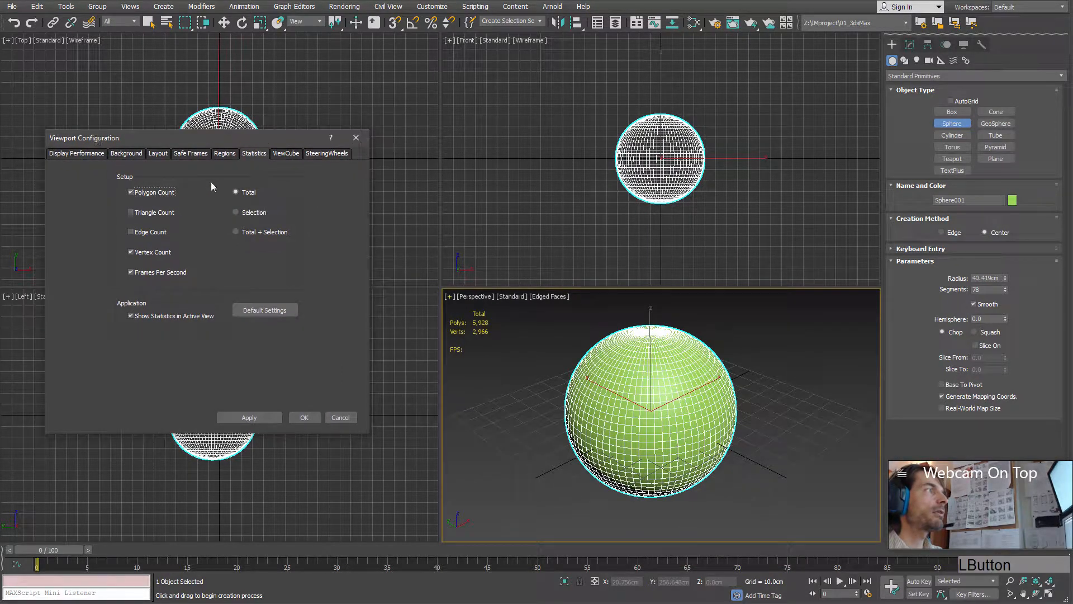
left_click(155, 215)
left_click(149, 233)
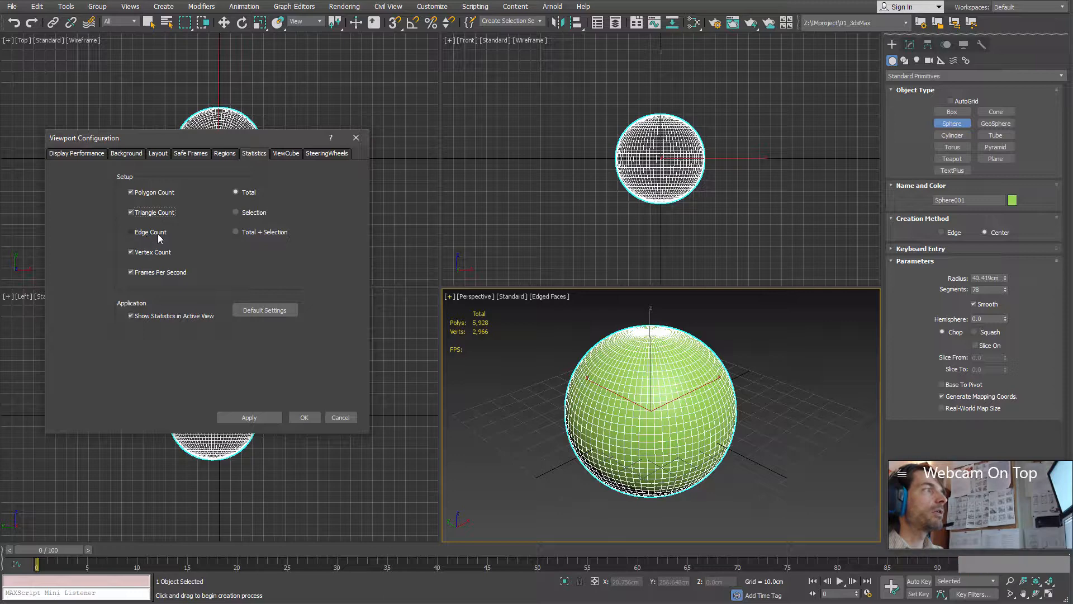
Set the viewport statistics to cover Total + Selection and accept the configuration.
left_click(256, 233)
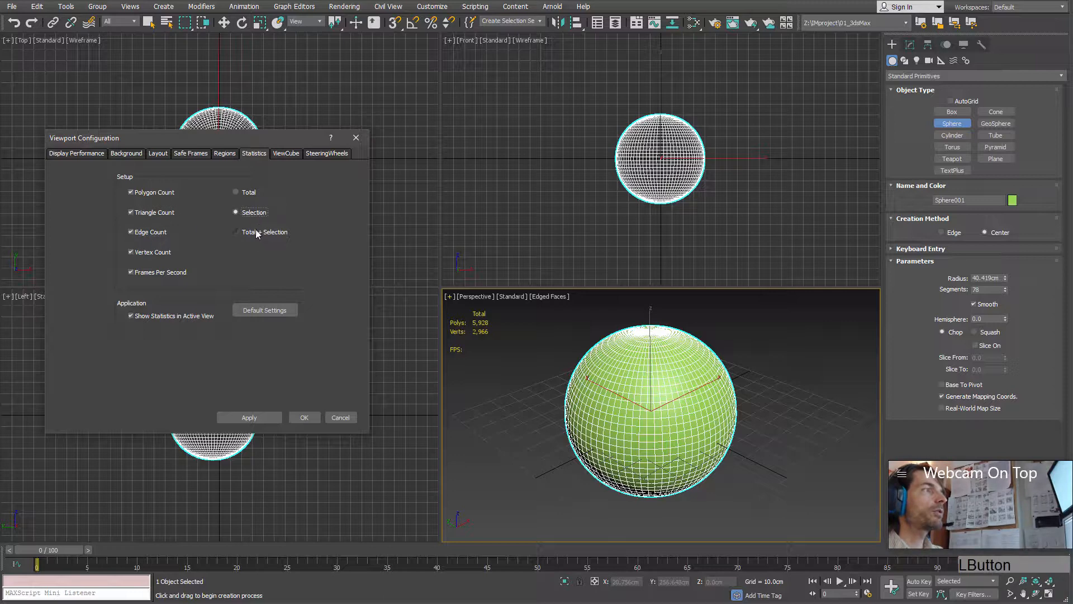
left_click(247, 191)
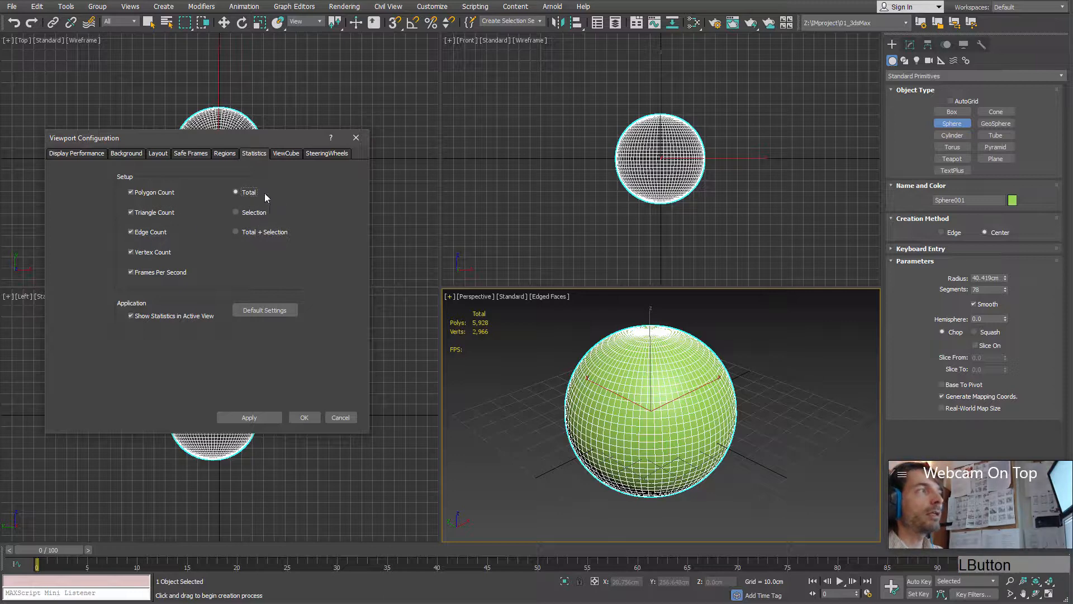
left_click(240, 213)
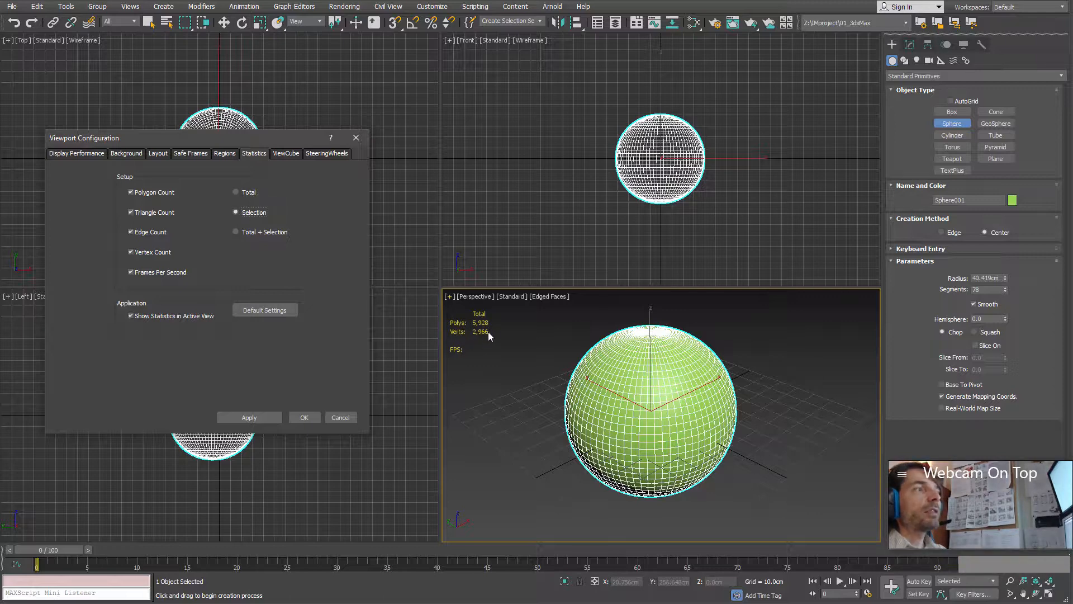
left_click(246, 232)
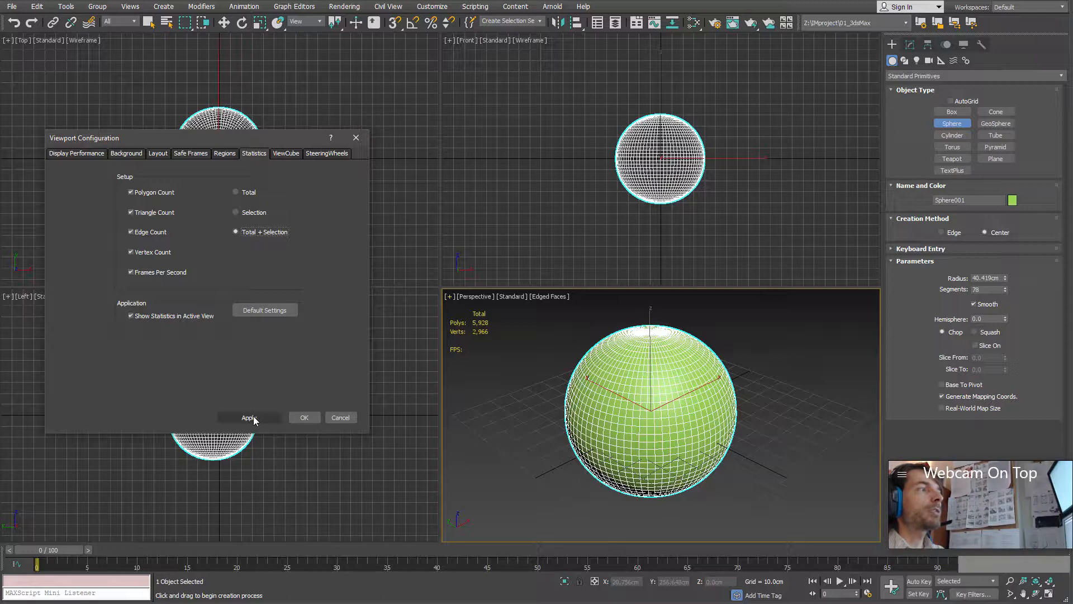
left_click(304, 418)
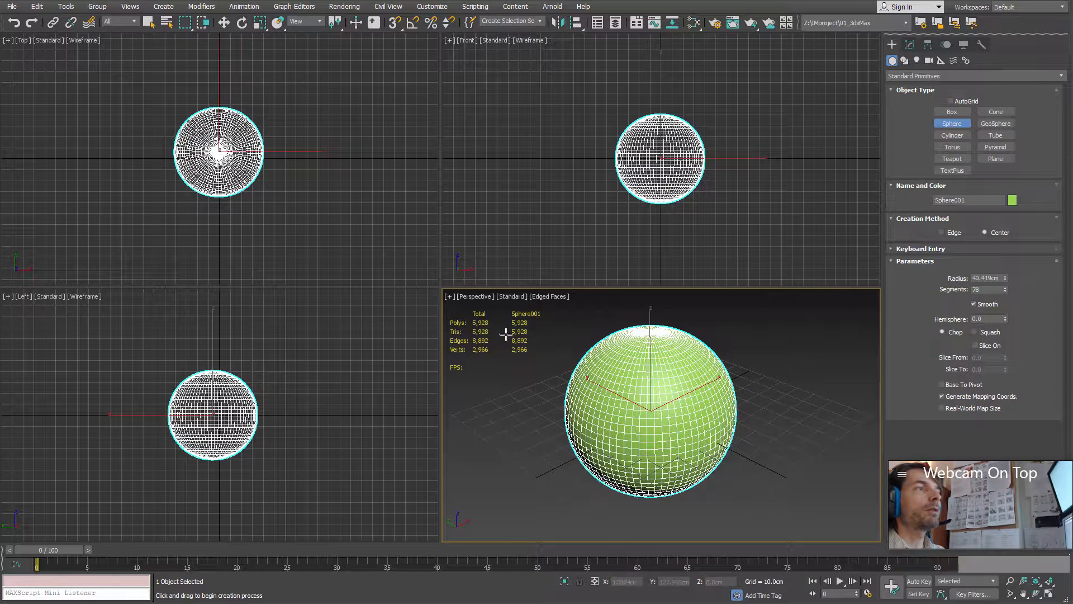
Create a box about 28 cm long, 33 cm wide and 35 cm high beside the sphere in Perspective, and greatly increase its length segments.
right_click(704, 346)
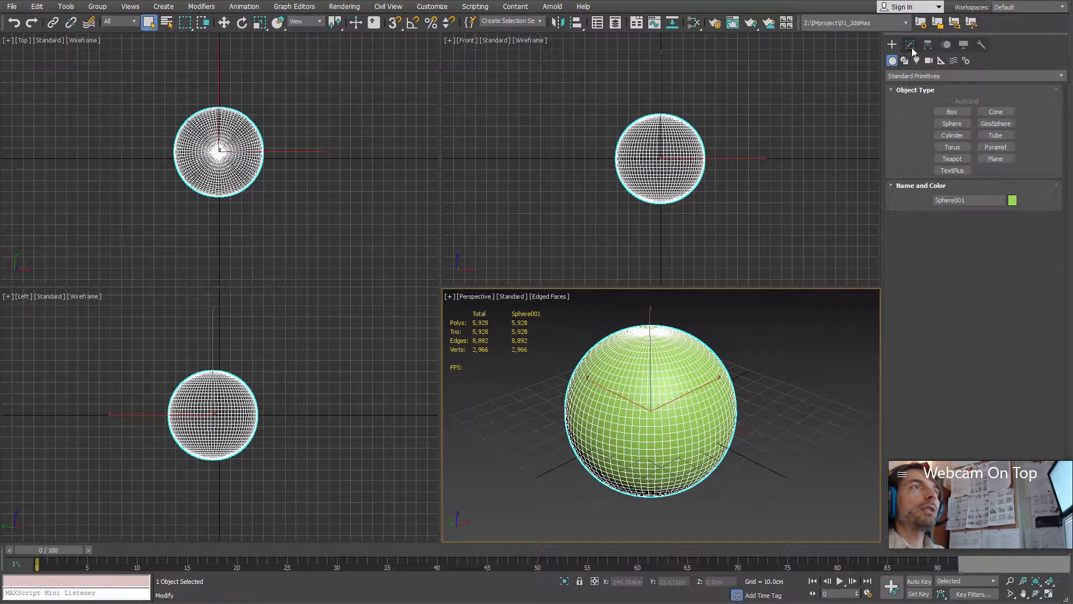
left_click(958, 112)
left_click_drag(851, 385, 768, 390)
left_click(777, 319)
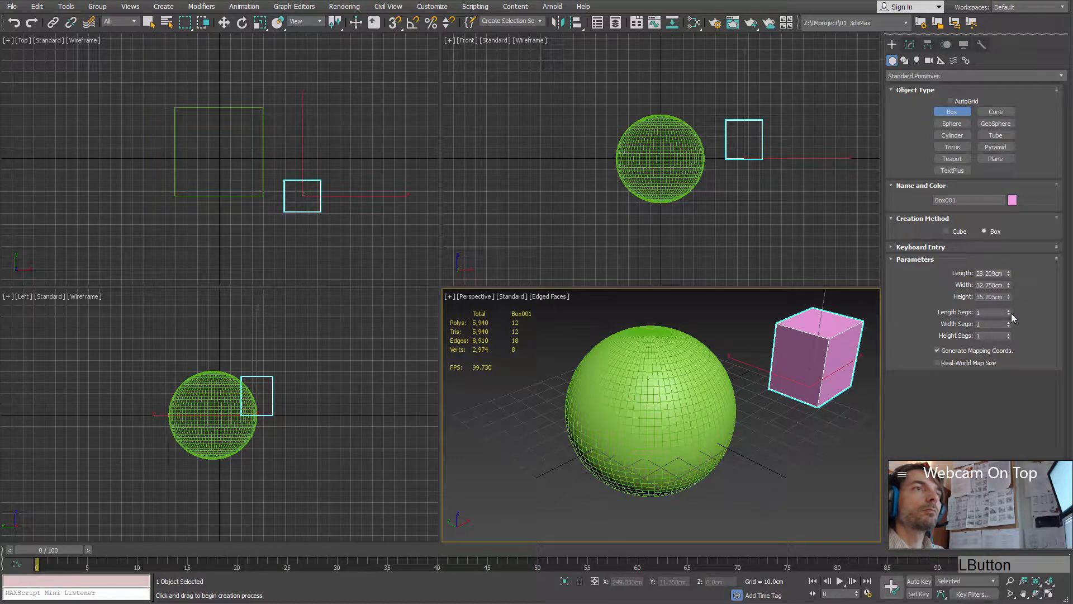
left_click_drag(1009, 313, 1010, 304)
right_click(611, 384)
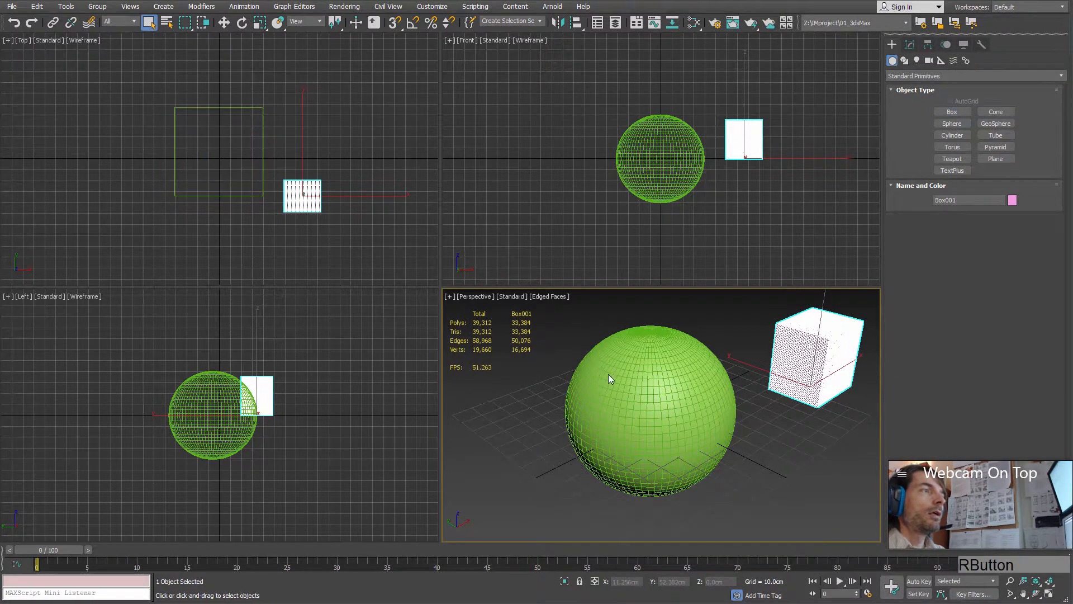
Select the sphere and the box in turn to compare their statistics with the scene totals.
left_click(604, 387)
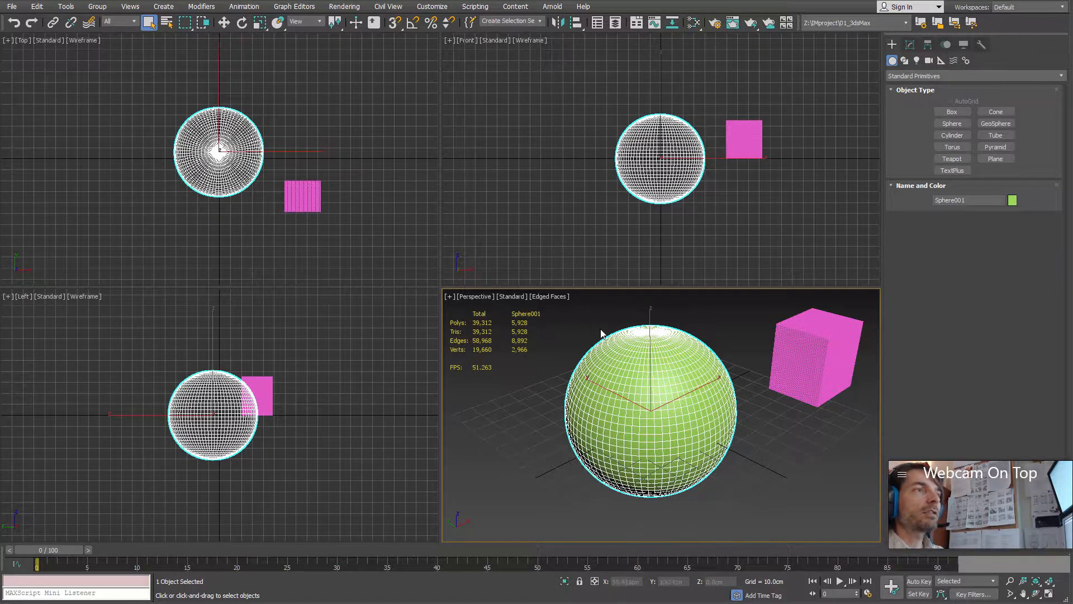
left_click(791, 347)
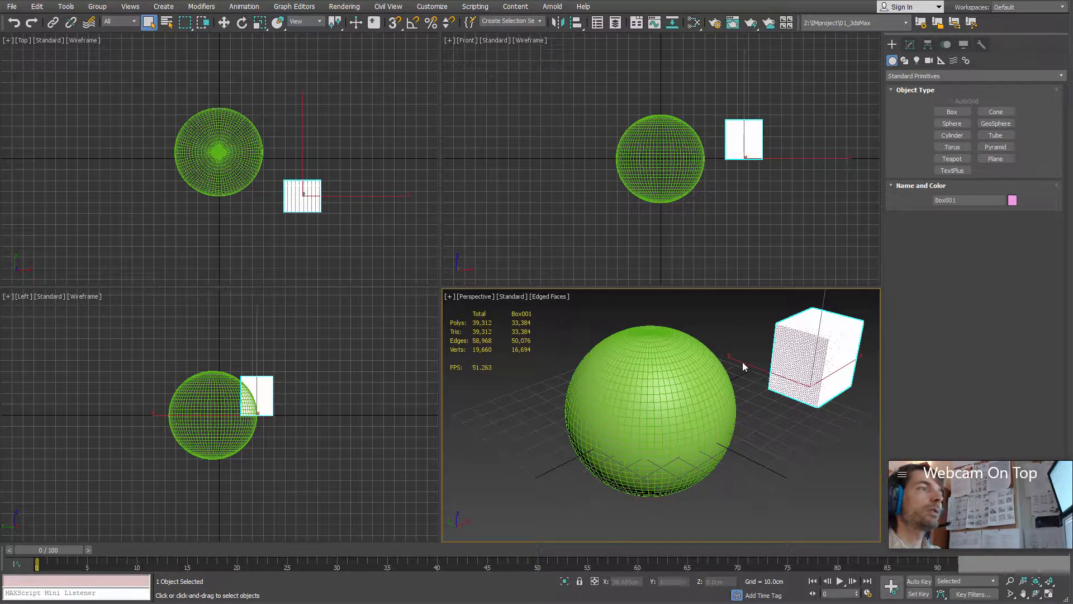
middle_click_drag(695, 361, 680, 361)
Examine the Perspective viewport's general and point-of-view label menus.
left_click(451, 297)
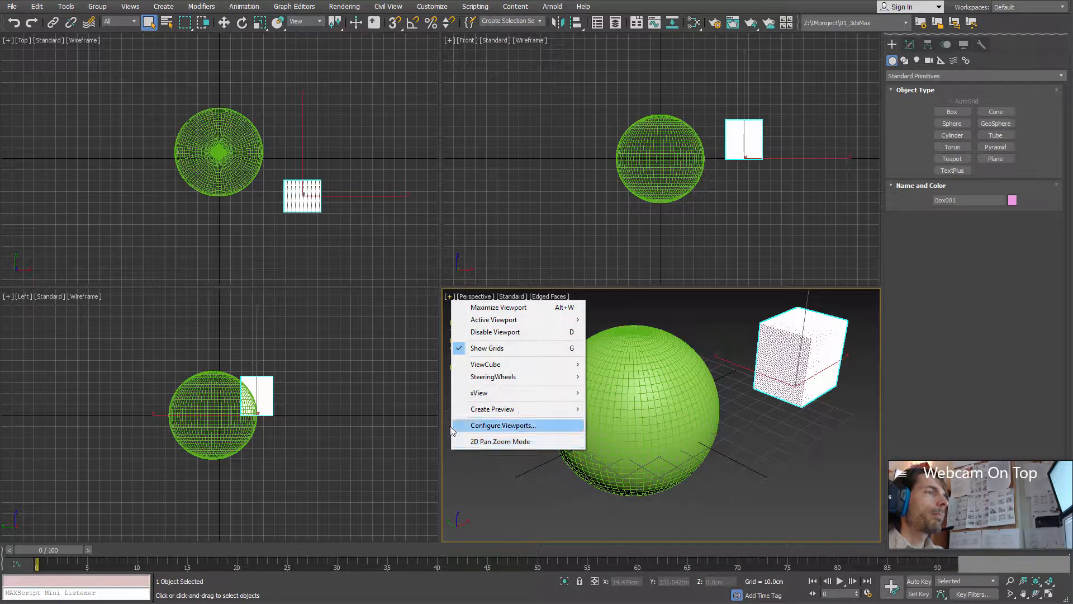
left_click(473, 296)
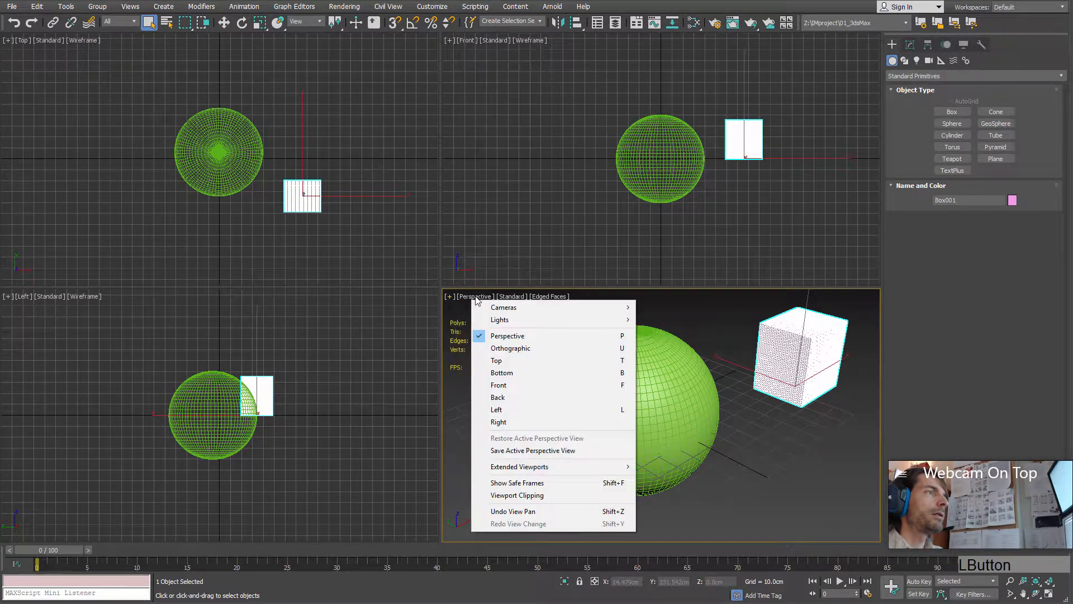
left_click(465, 297)
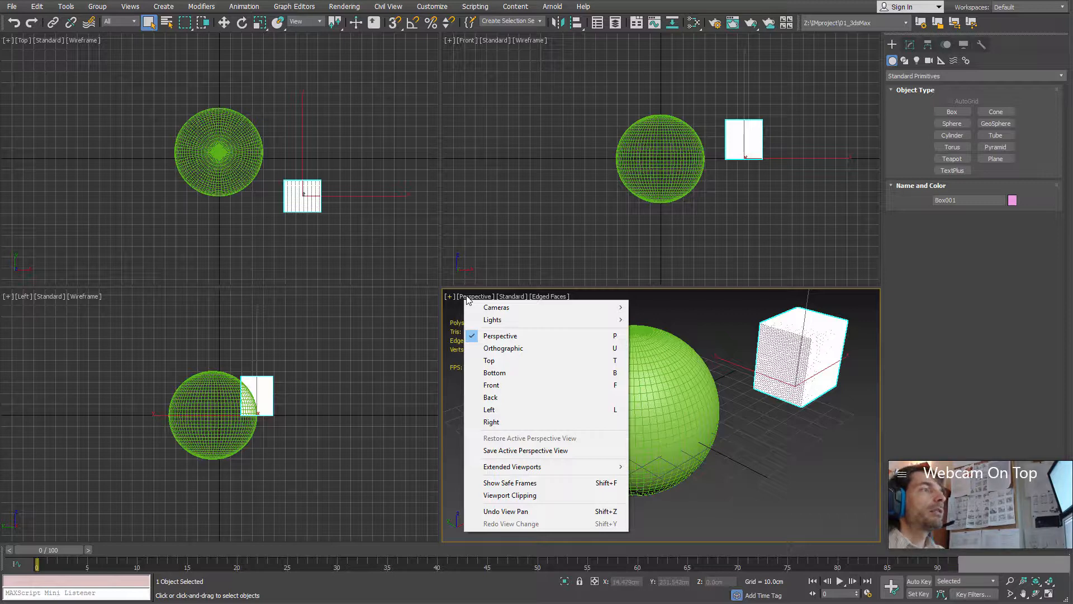
left_click(475, 297)
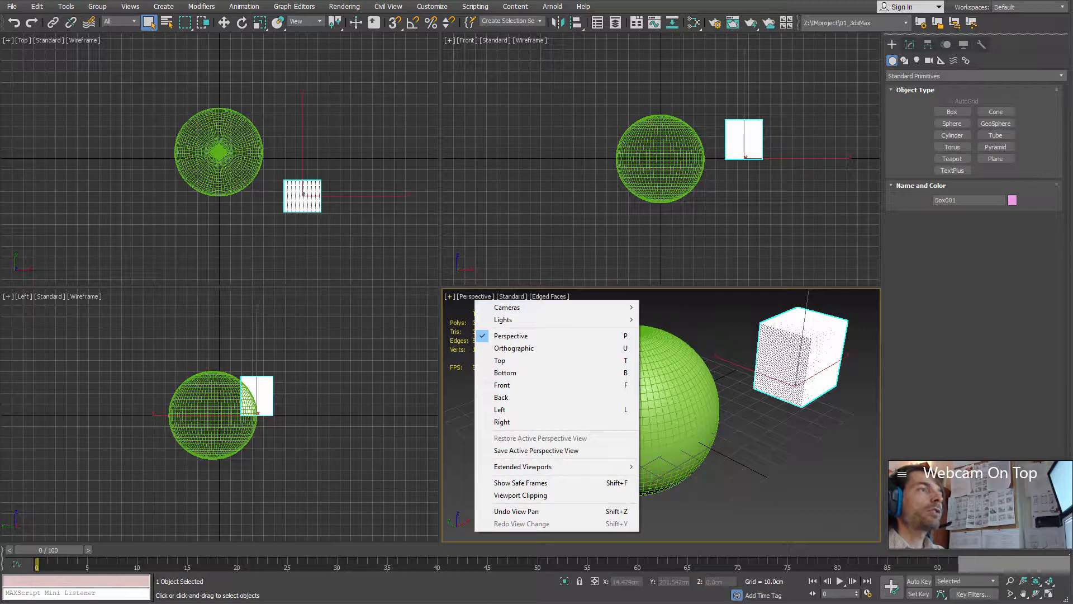
Create a targeted Physical camera in Perspective, aimed at the sphere with a target distance of about 83 cm.
left_click(932, 65)
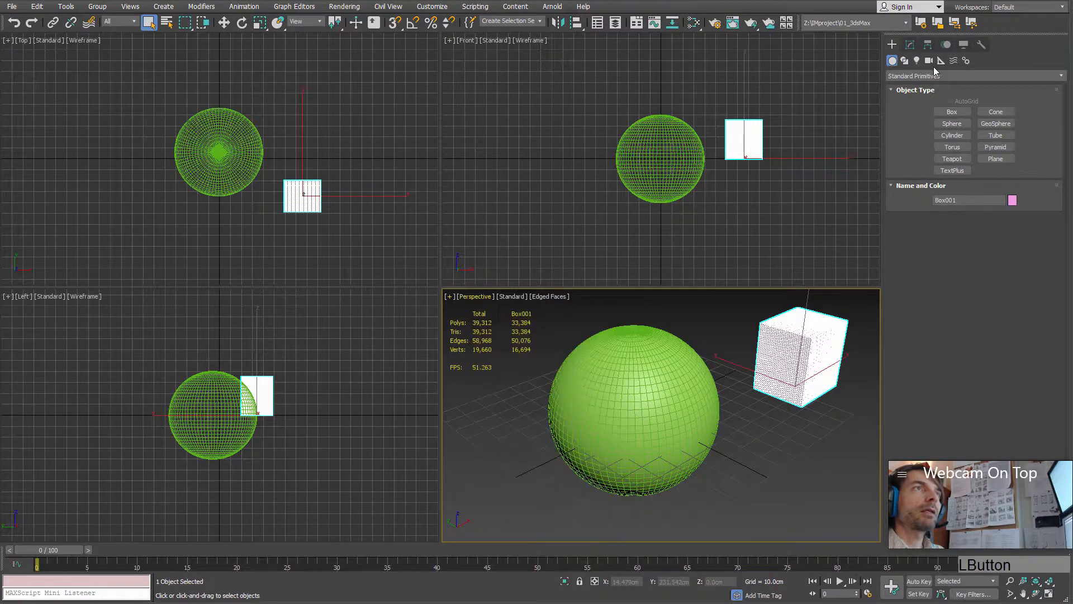
left_click(931, 62)
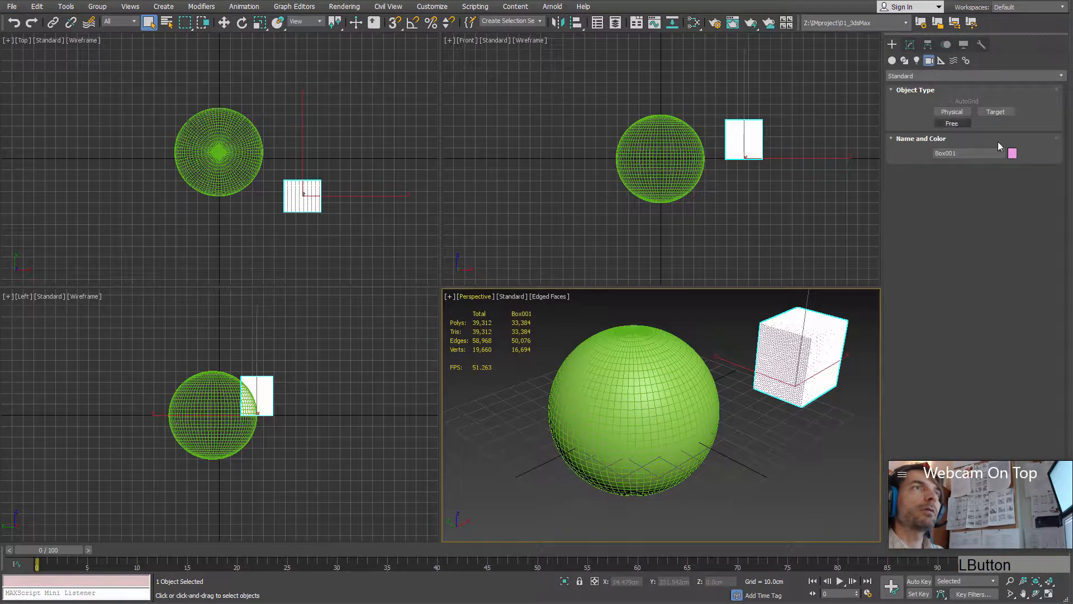
left_click(952, 112)
left_click_drag(822, 501, 672, 438)
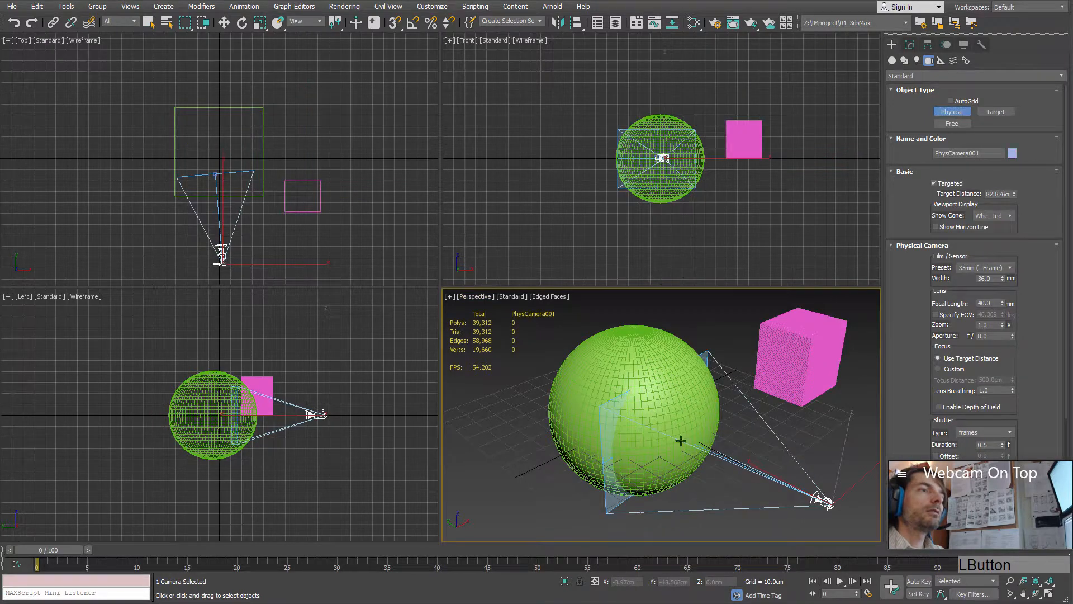
Switch the Perspective viewport to the view of the PhysCamera001 camera.
middle_click_drag(708, 429, 630, 378)
scroll(684, 423, "down", 2)
middle_click_drag(696, 423, 728, 440)
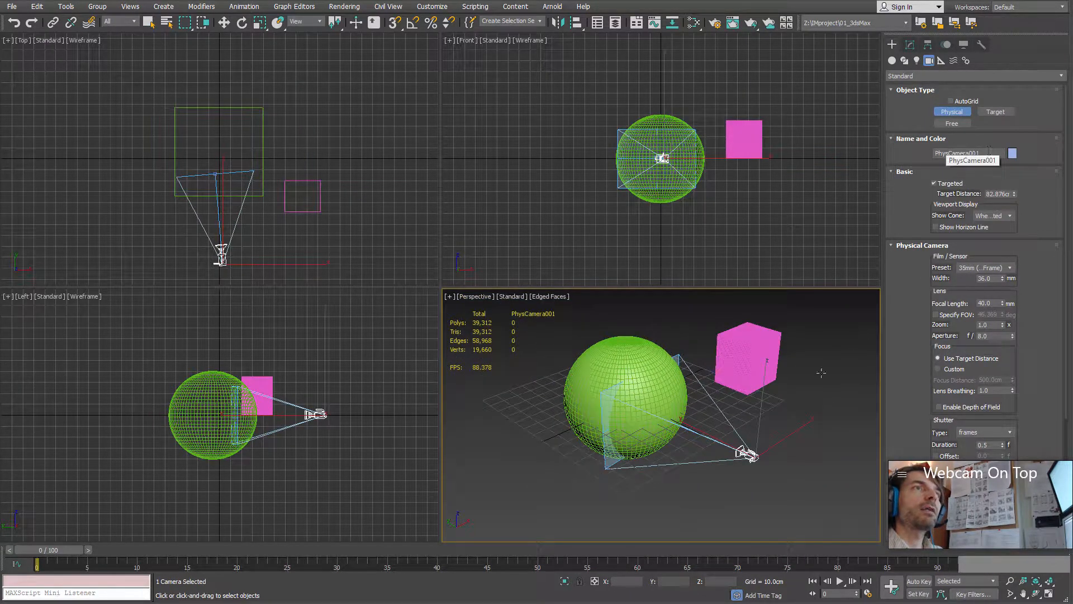
middle_click_drag(489, 295, 476, 302)
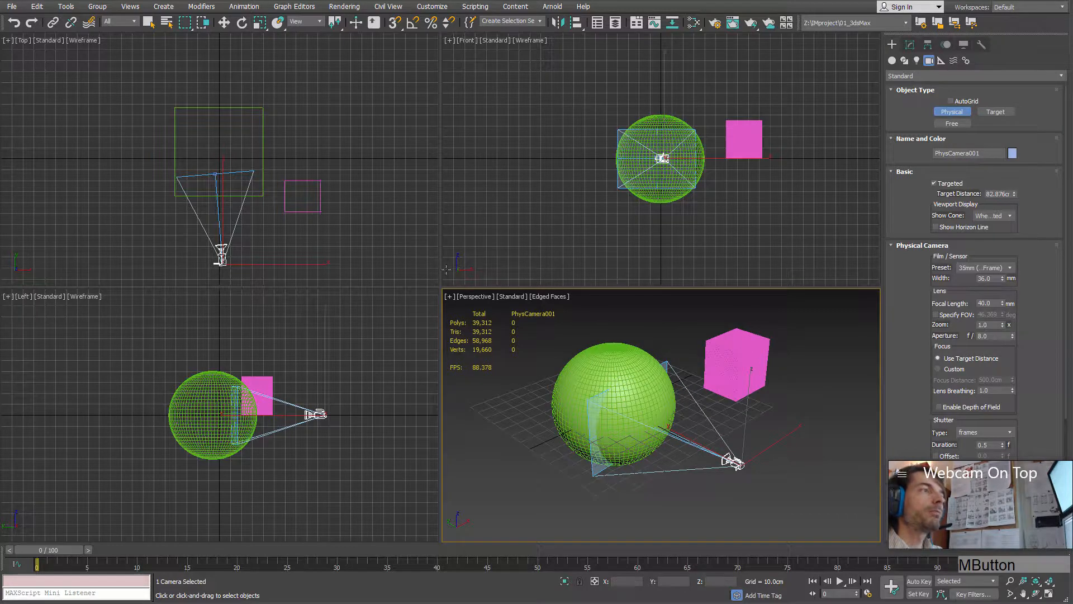
left_click(475, 297)
mouse_move(522, 308)
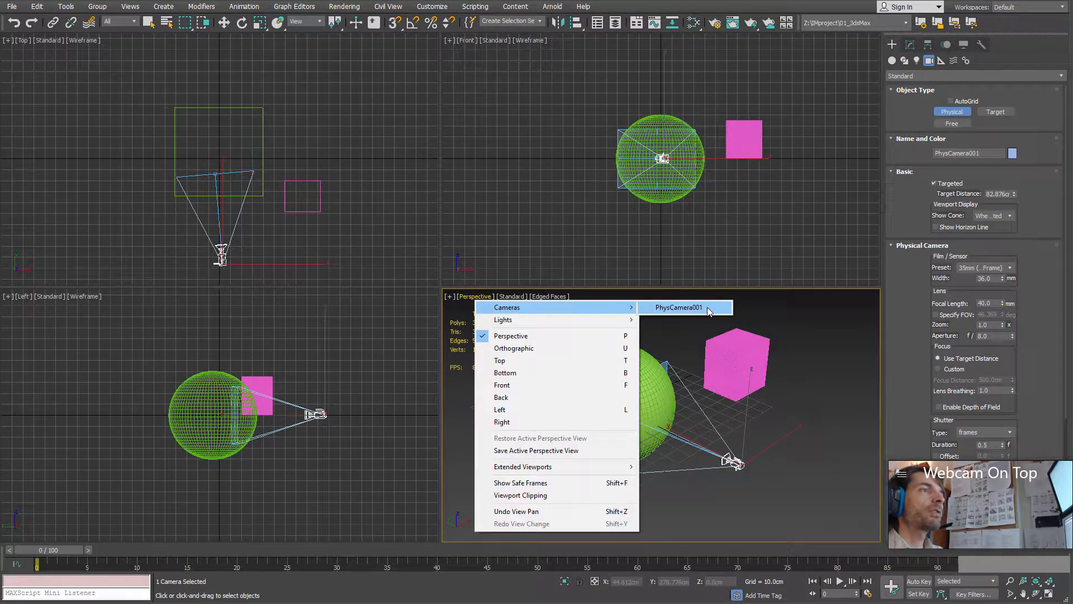
left_click(708, 308)
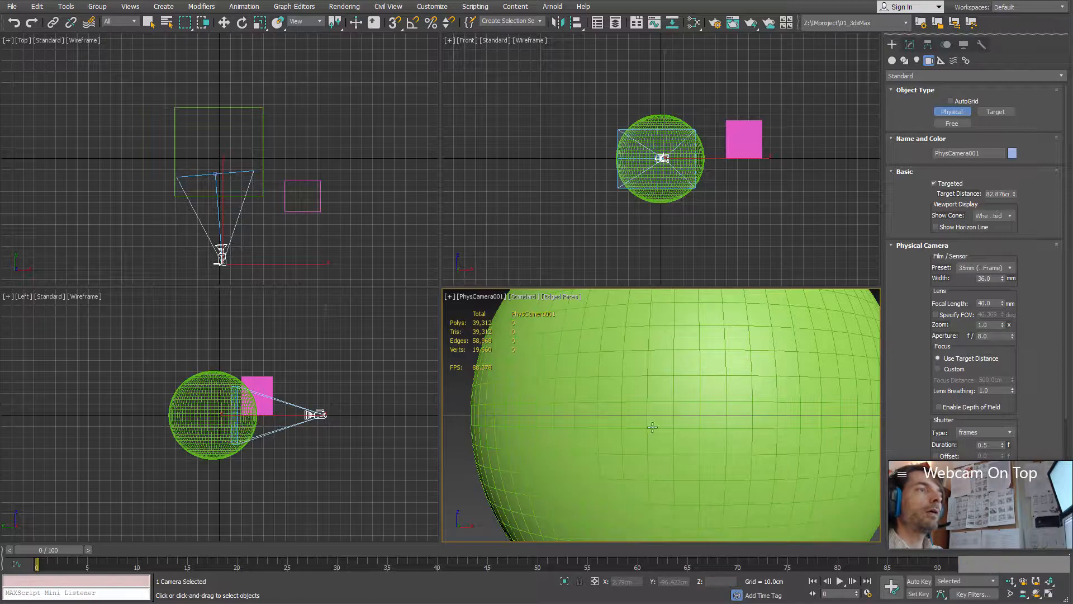
Move the camera back and up in the Left viewport to about Y -248.6 cm and Z 124.6 cm, so it frames both objects.
left_click(401, 443)
key("w")
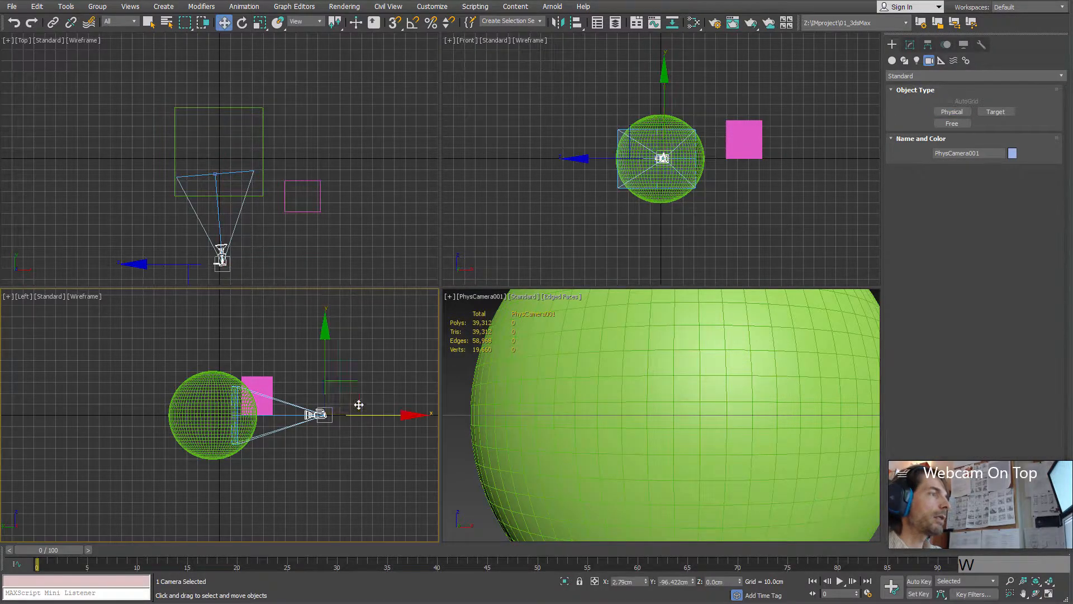
mouse_move(360, 387)
left_mouse_down()
mouse_move(383, 359)
mouse_move(403, 259)
mouse_move(366, 186)
mouse_move(531, 249)
mouse_move(371, 373)
mouse_move(345, 373)
left_mouse_up()
middle_click_drag(345, 372, 265, 421)
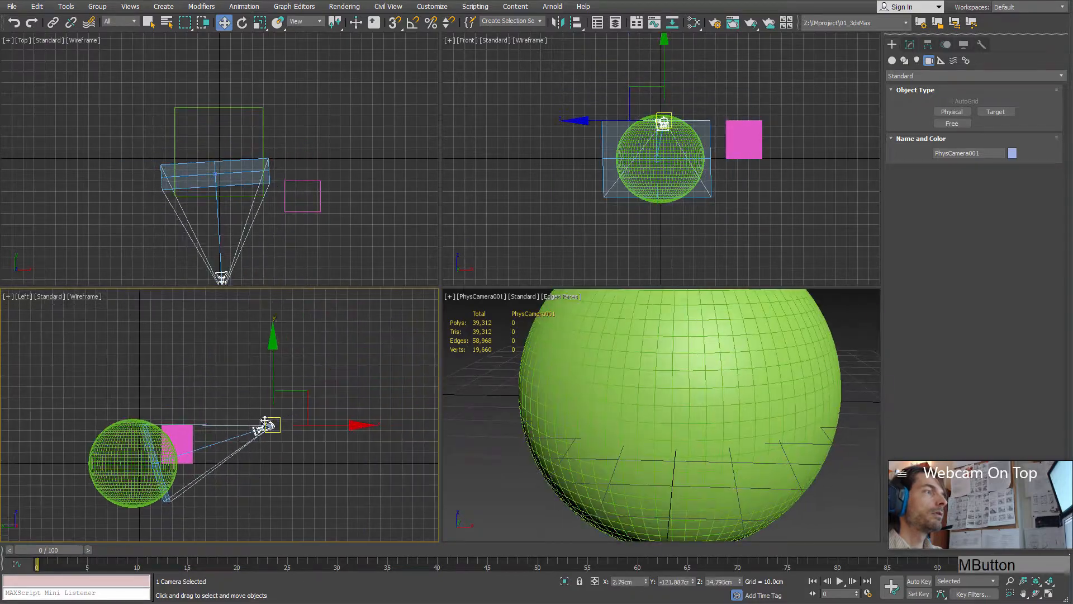
left_click_drag(293, 387, 379, 326)
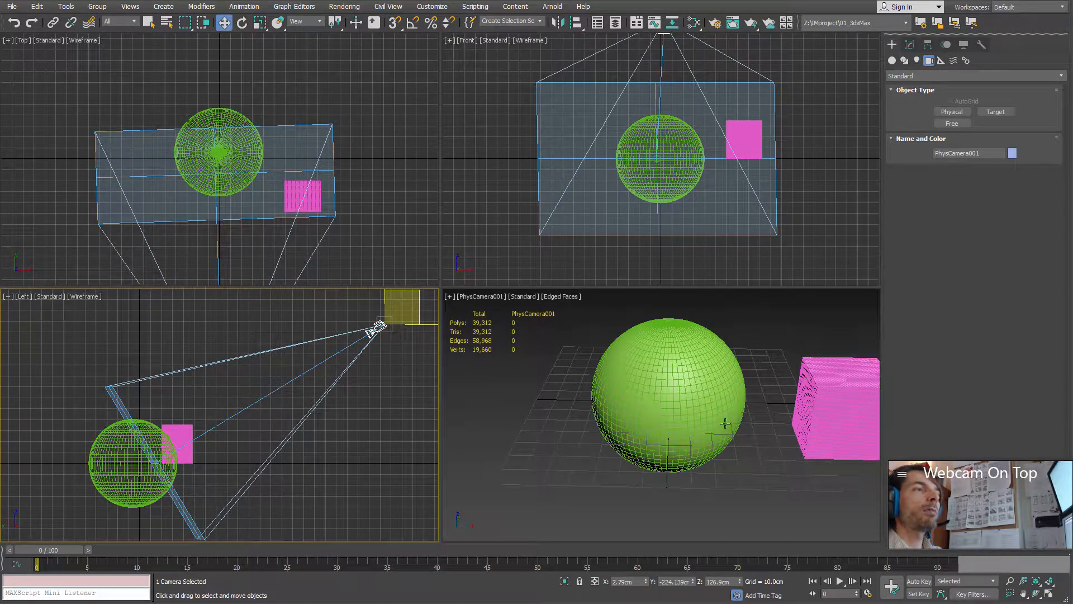
scroll(369, 307, "down", 2)
middle_click_drag(376, 297, 347, 316)
mouse_move(342, 340)
left_mouse_down()
mouse_move(389, 352)
mouse_move(361, 342)
left_mouse_up()
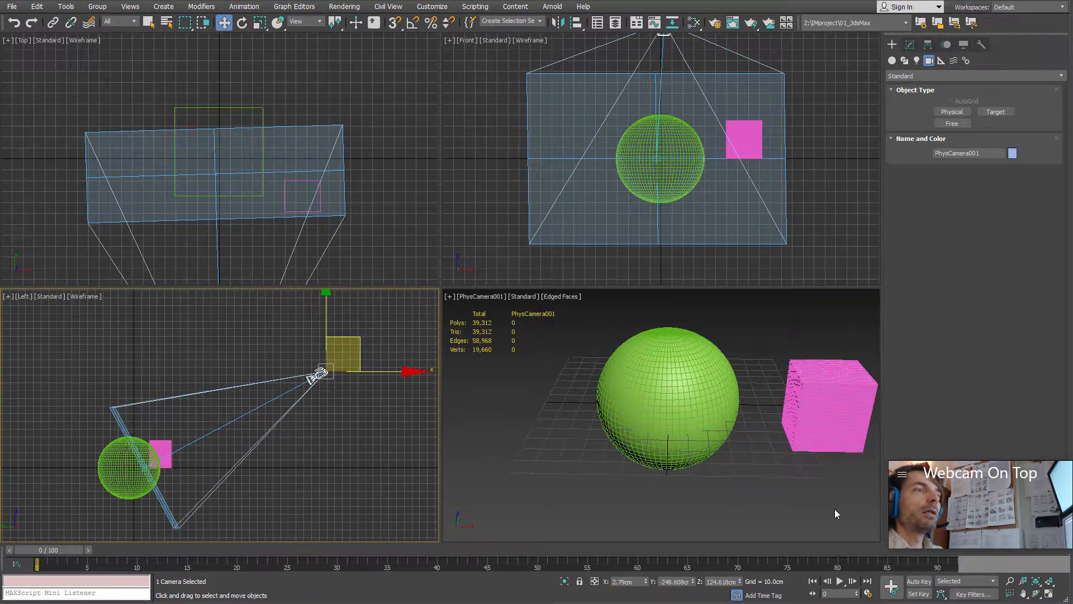
Deselect the camera and change the Left viewport to a Perspective view that frames the sphere, box and camera.
right_click(755, 479)
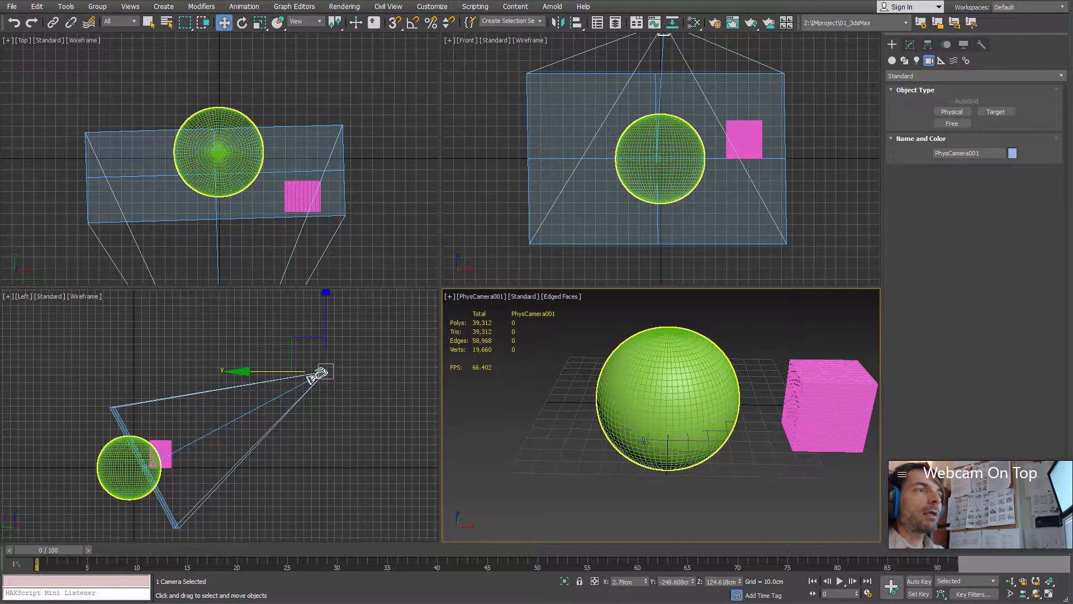
left_click(731, 274)
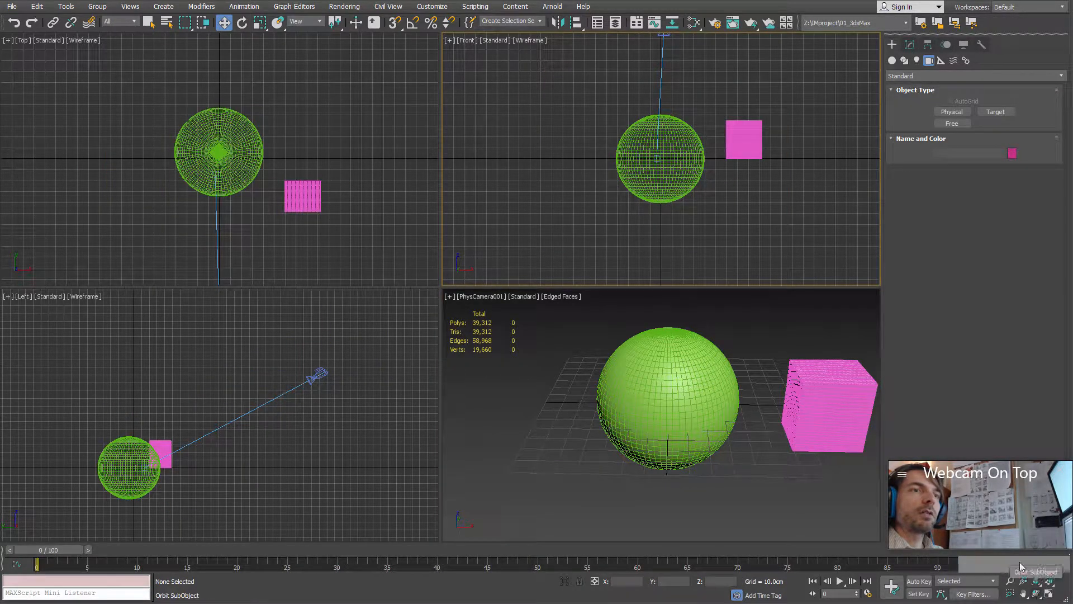
right_click(577, 450)
right_click(356, 445)
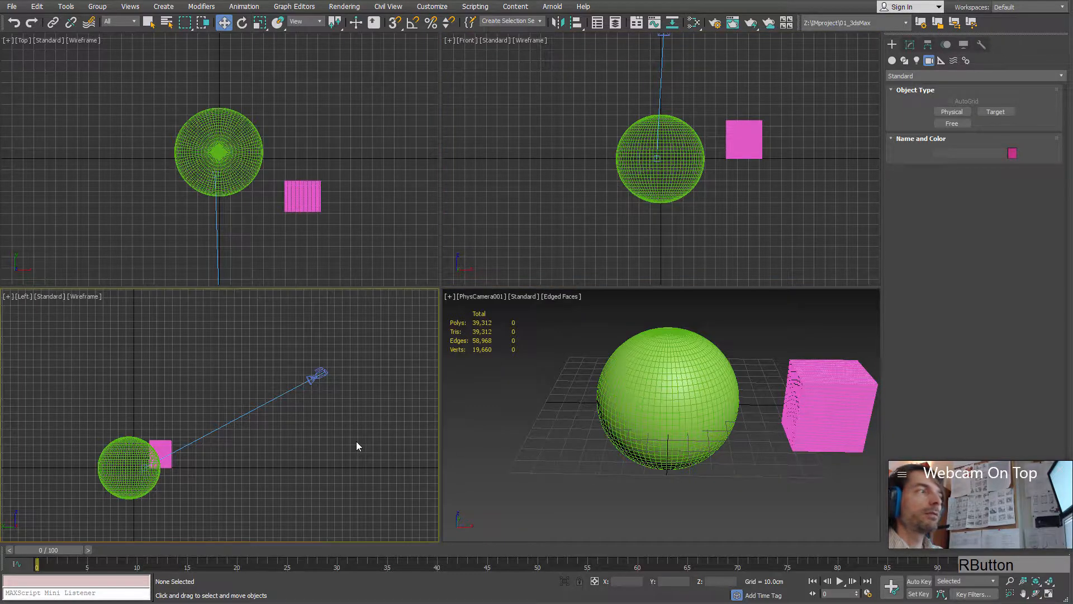
key("p")
middle_click_drag(292, 428, 213, 447)
scroll(214, 447, "down", 2)
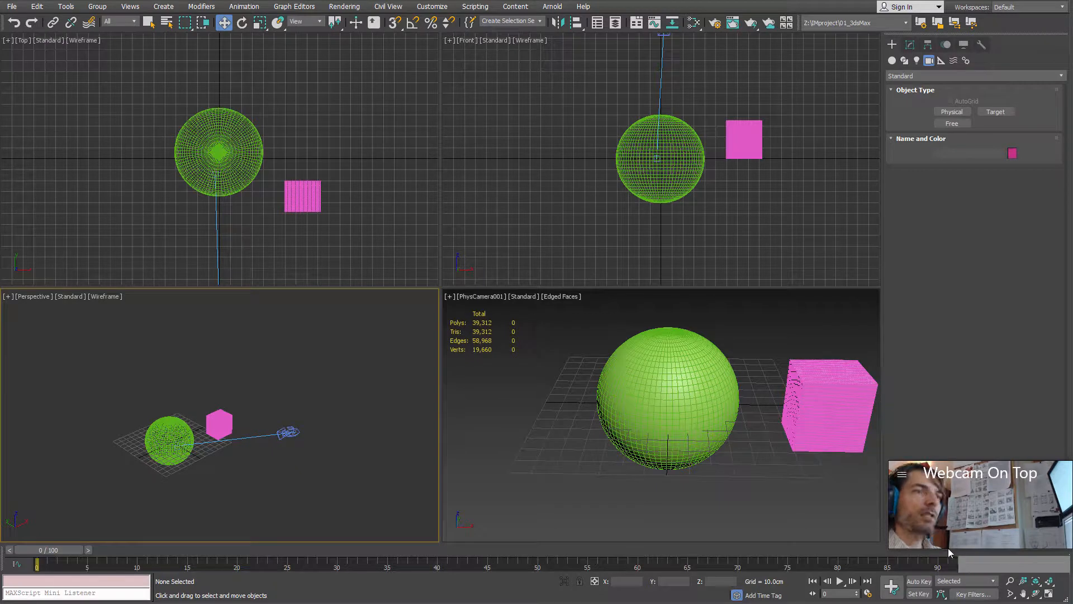
Dolly the PhysCamera001 camera back from the sphere and box, checking its new position in the Perspective viewport.
middle_click_drag(665, 423, 651, 410)
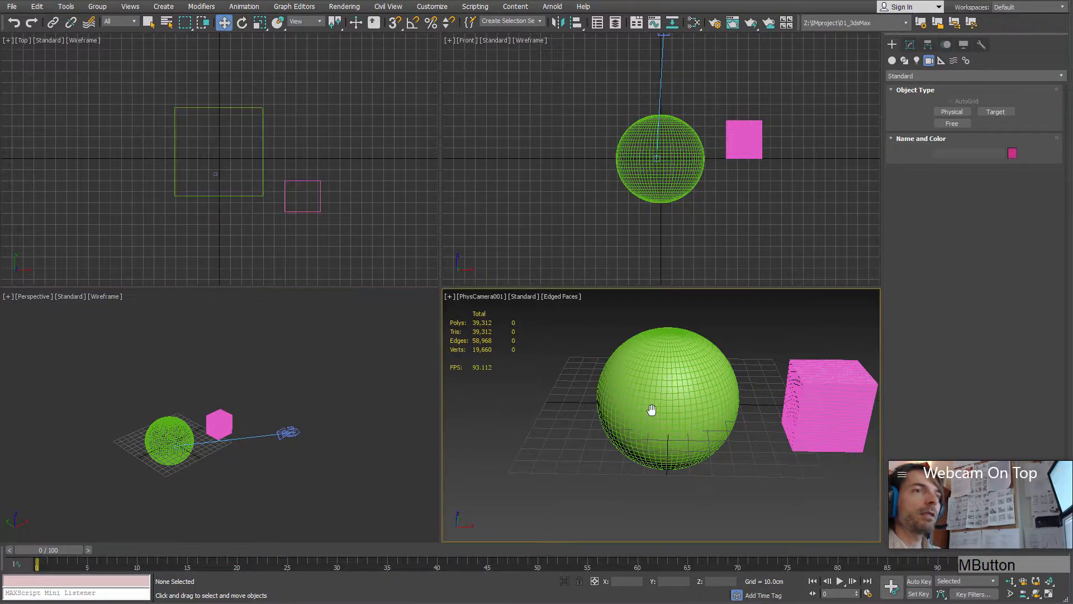
left_click(1011, 583)
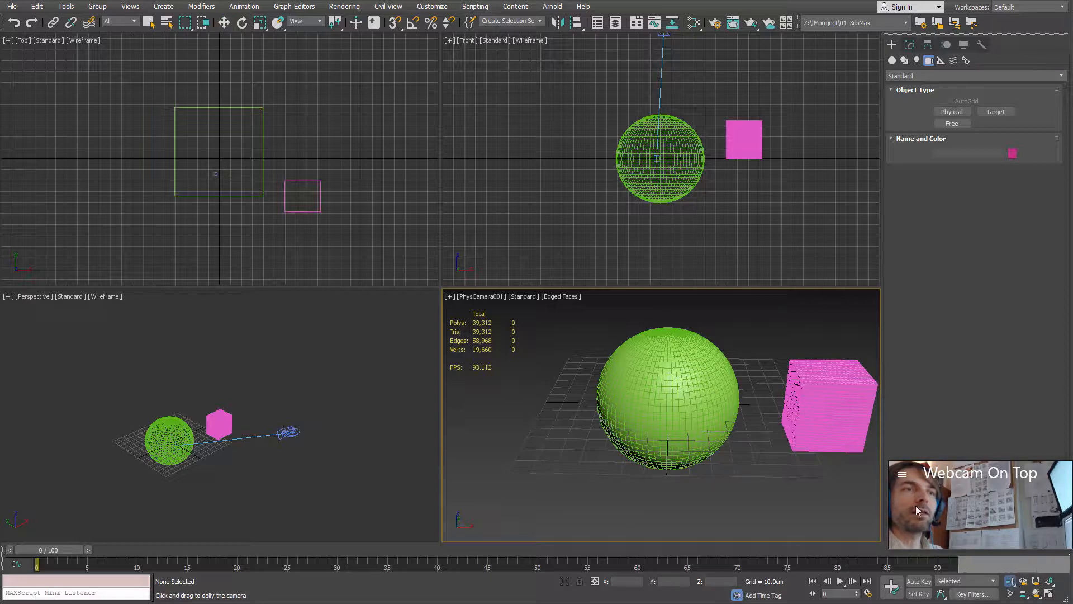
left_click_drag(662, 412, 503, 448)
left_click_drag(658, 411, 690, 432)
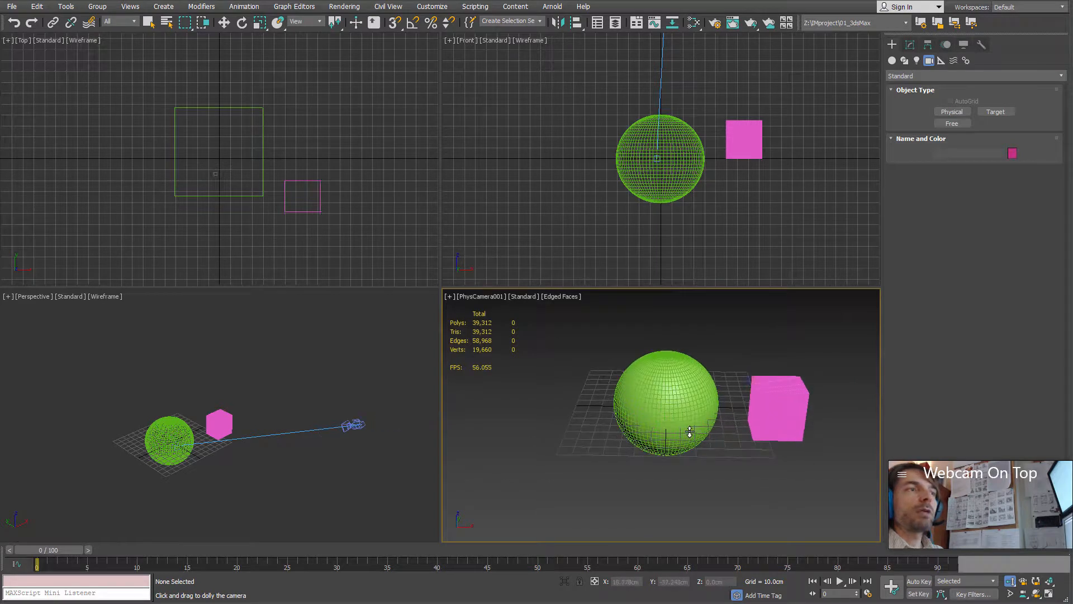
scroll(218, 409, "down", 5)
scroll(217, 409, "up", 8)
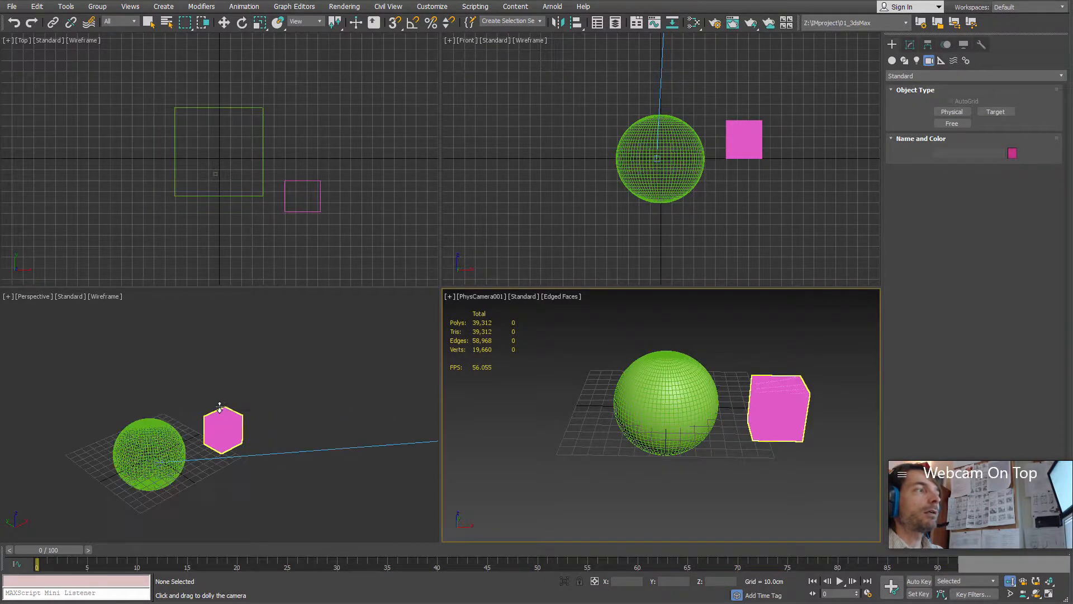
scroll(217, 408, "down", 6)
scroll(217, 409, "up", 6)
scroll(216, 409, "down", 3)
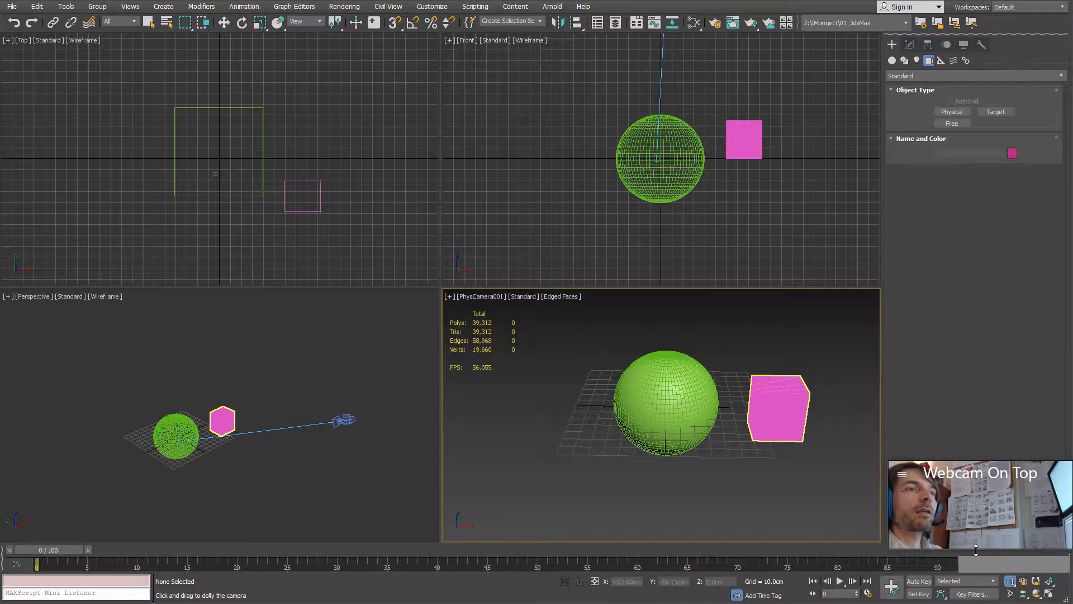
Orbit the PhysCamera001 camera around its target to view the sphere and box from an angle.
left_click(1035, 583)
left_click_drag(591, 399, 674, 413)
left_click(1036, 594)
right_click(674, 414)
Examine the PhysCamera001 viewport's point-of-view options, its extended viewports and its visual quality presets.
left_click(487, 300)
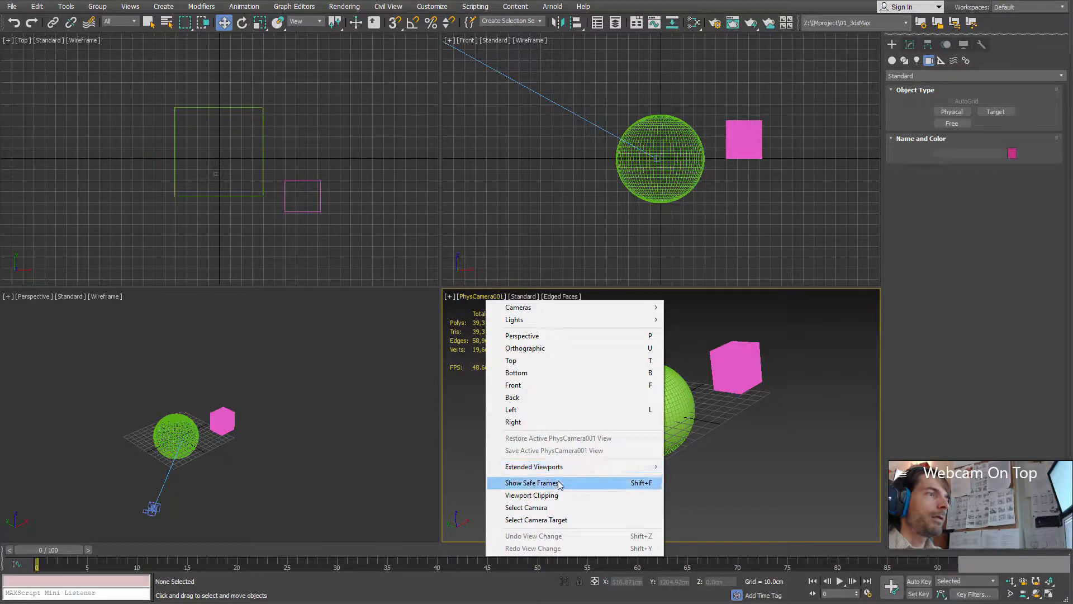
mouse_move(558, 468)
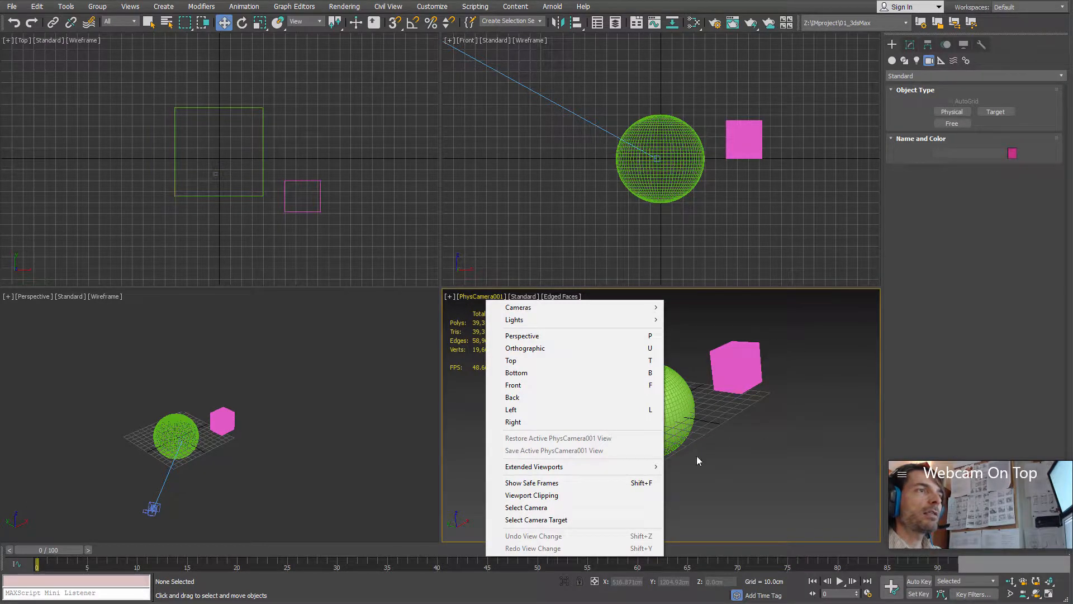
mouse_move(715, 355)
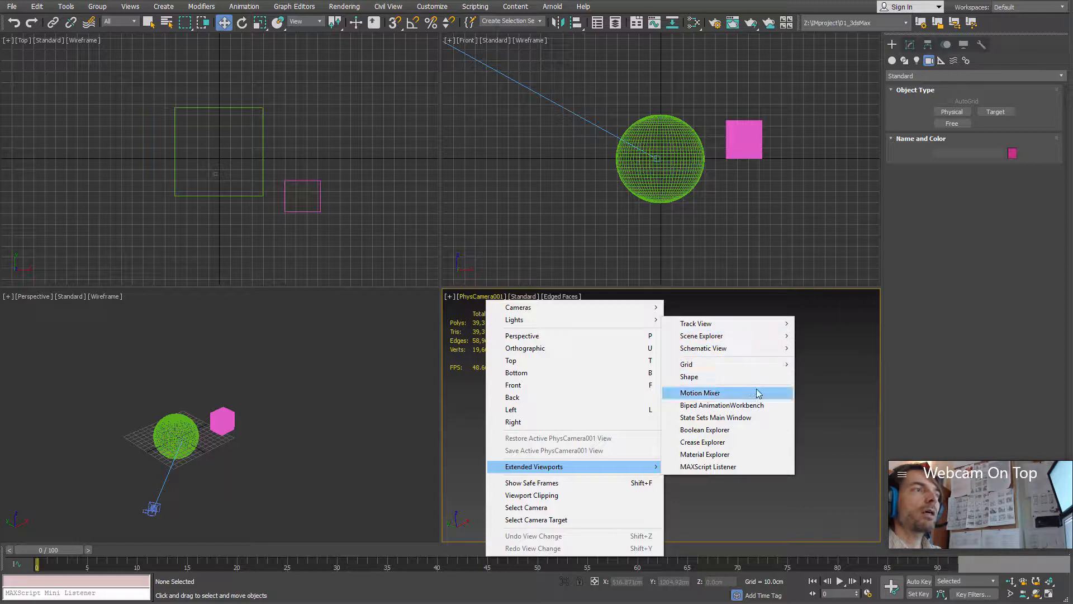
left_click(701, 456)
left_click(347, 366)
left_click(557, 344)
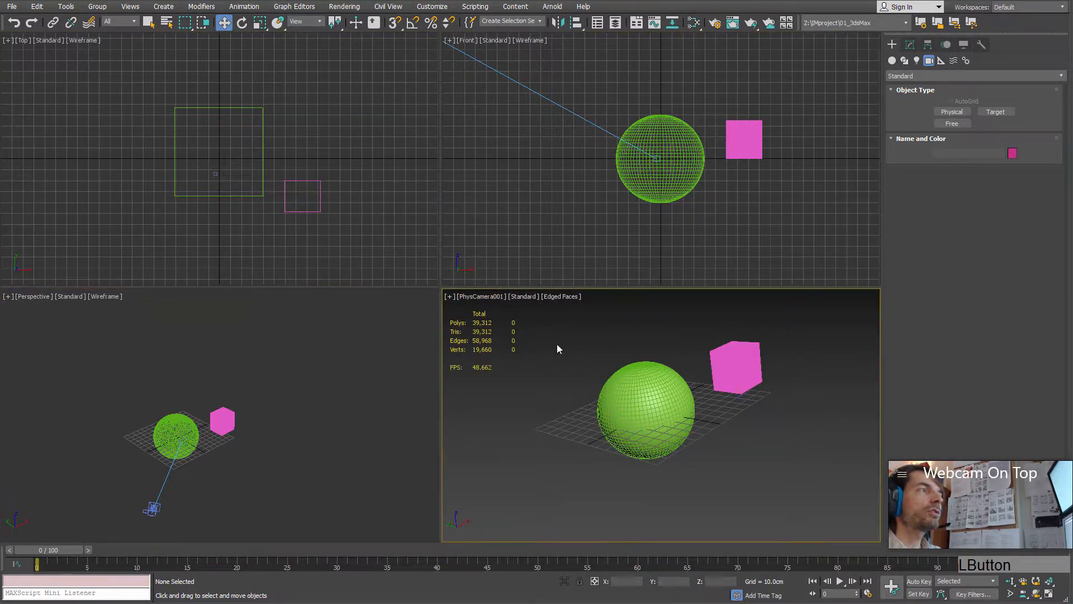
left_click(576, 224)
left_click(591, 386)
left_click(570, 198)
left_click(564, 375)
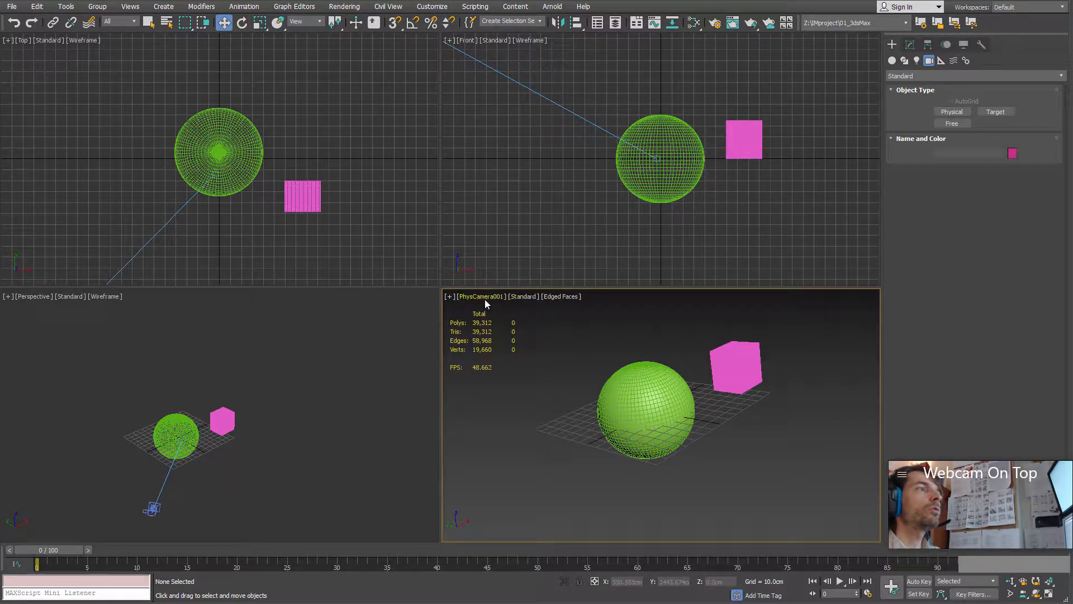
left_click(515, 297)
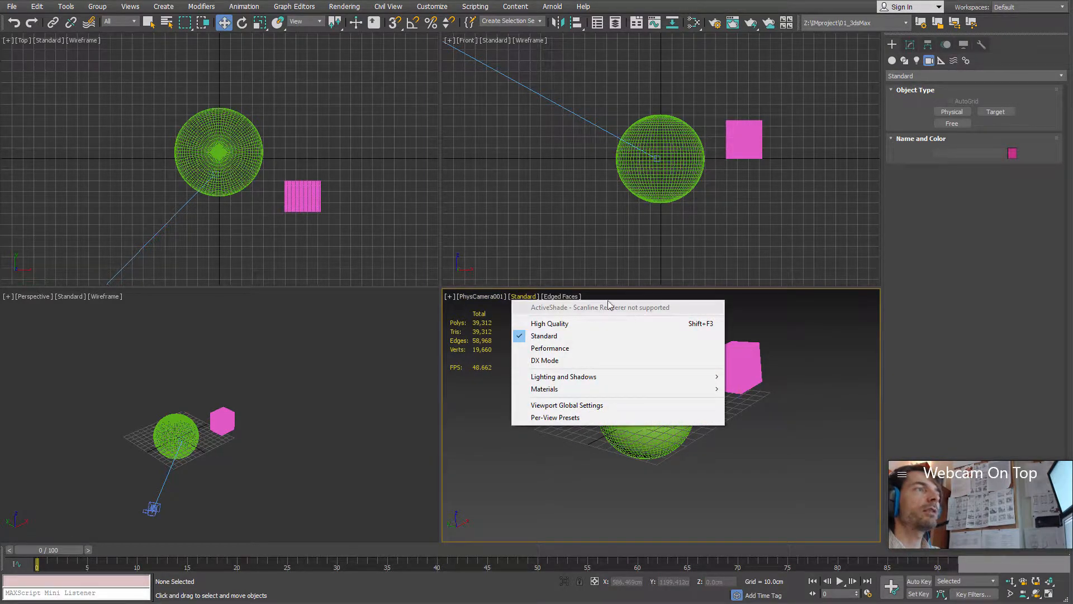
left_click(484, 297)
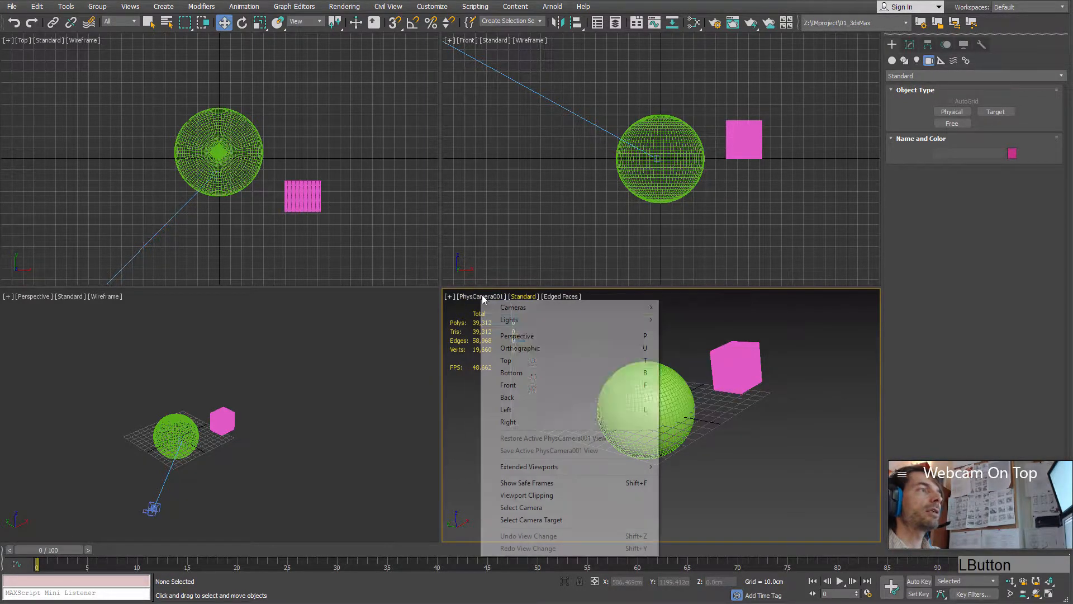
left_click(524, 296)
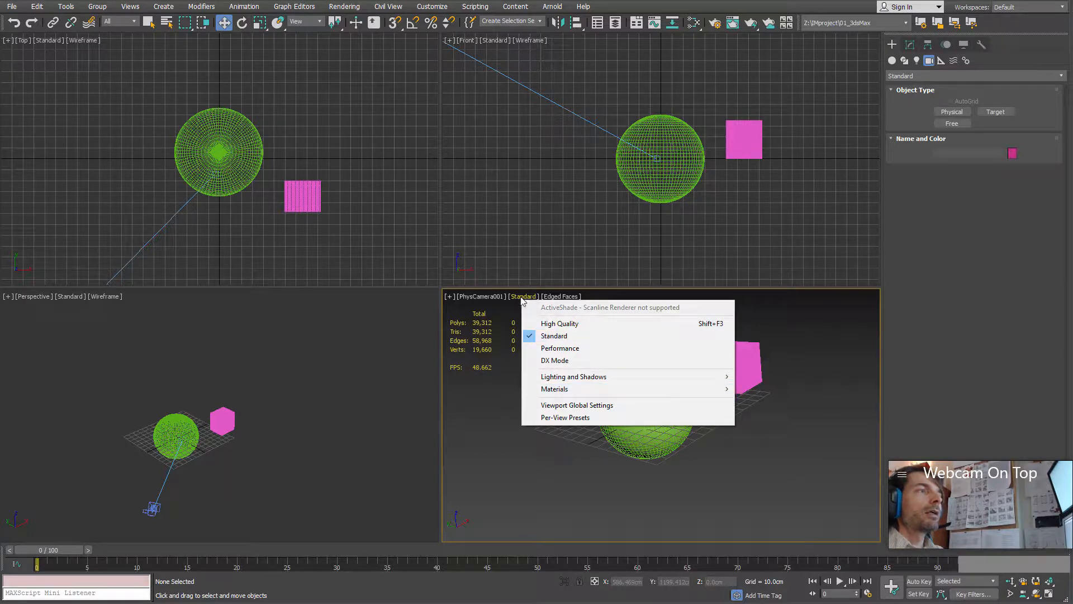
left_click(795, 436)
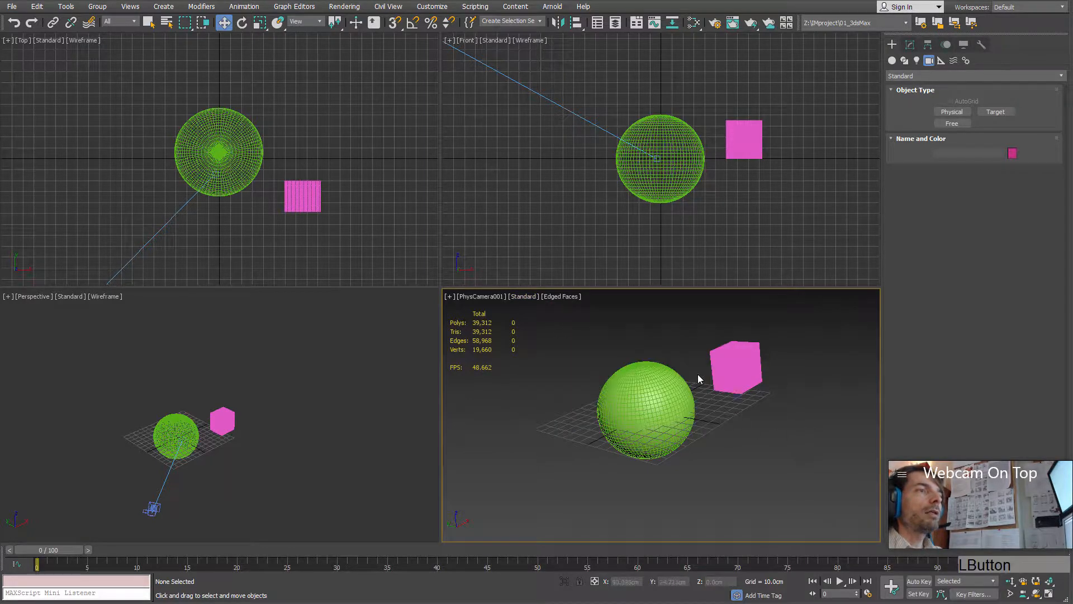
Reset to a new empty scene, discarding the current sphere, box and camera.
middle_click_drag(699, 379, 688, 391)
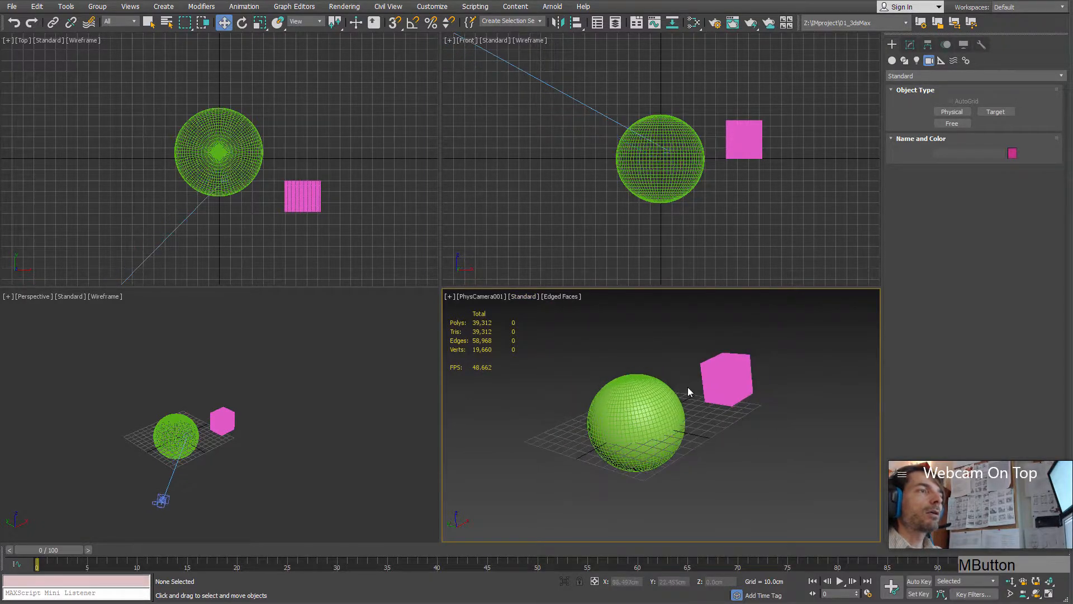
left_click(12, 7)
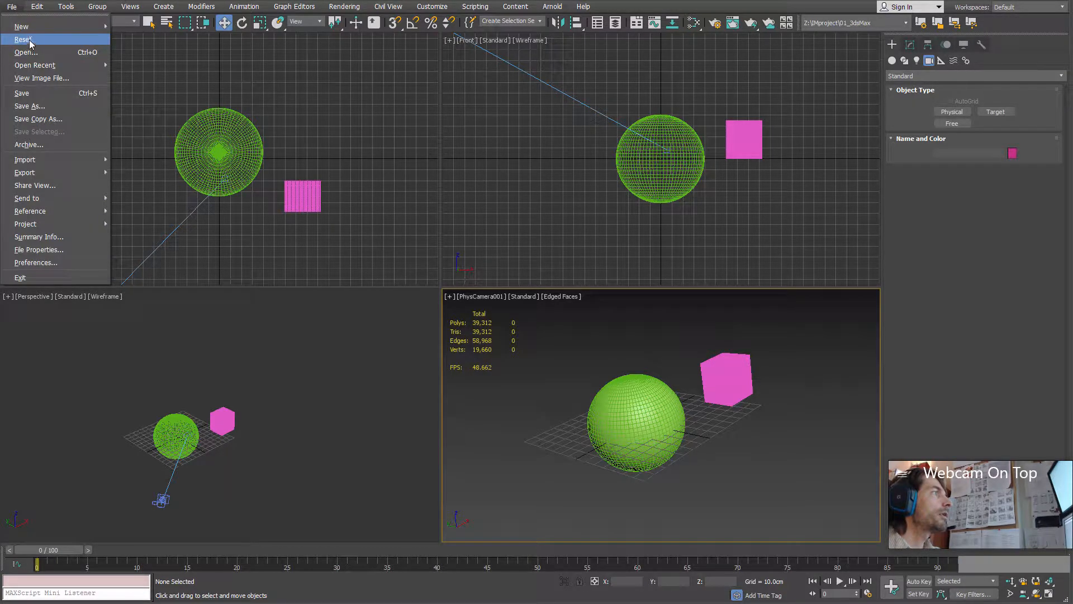
left_click(24, 39)
left_click(535, 317)
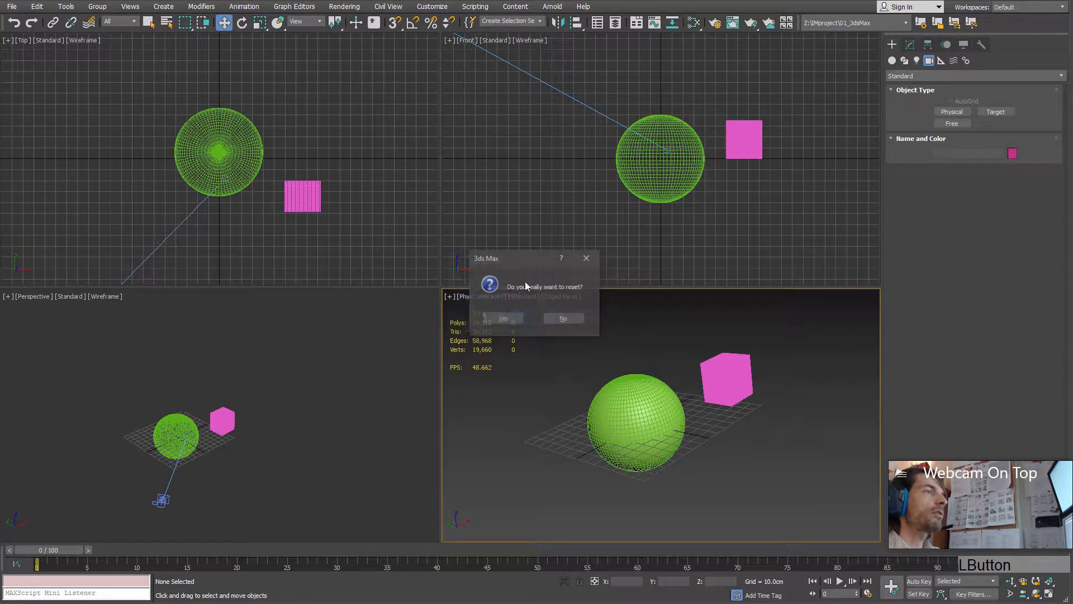
left_click(503, 319)
Create a box about 21 cm long, 38 cm wide and 25 cm high near the grid centre in Perspective.
middle_click_drag(639, 394, 651, 392)
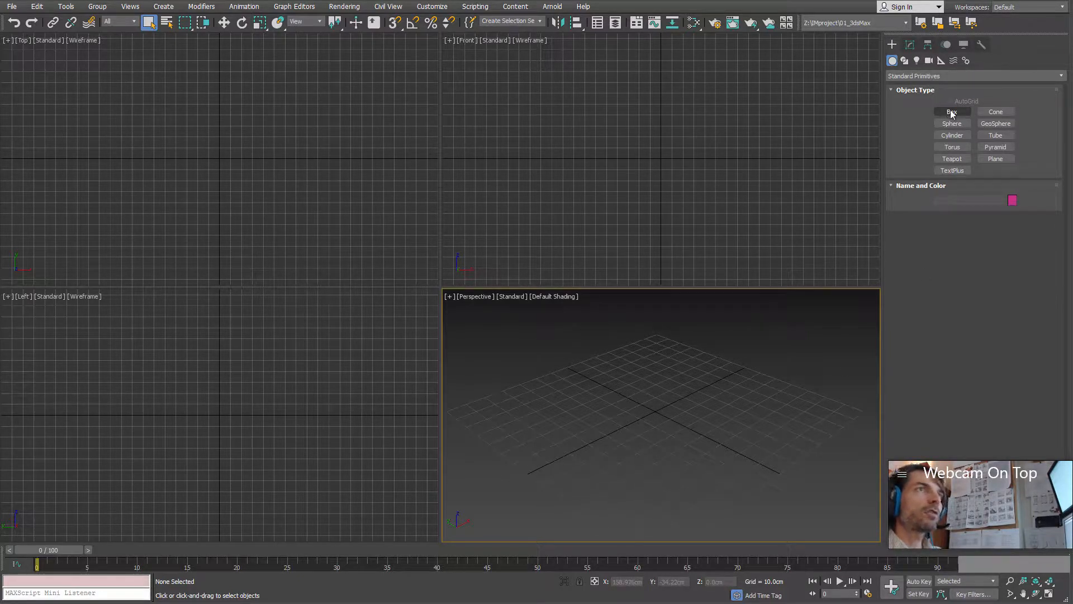
left_click(952, 112)
left_click_drag(695, 400, 670, 447)
left_click(570, 397)
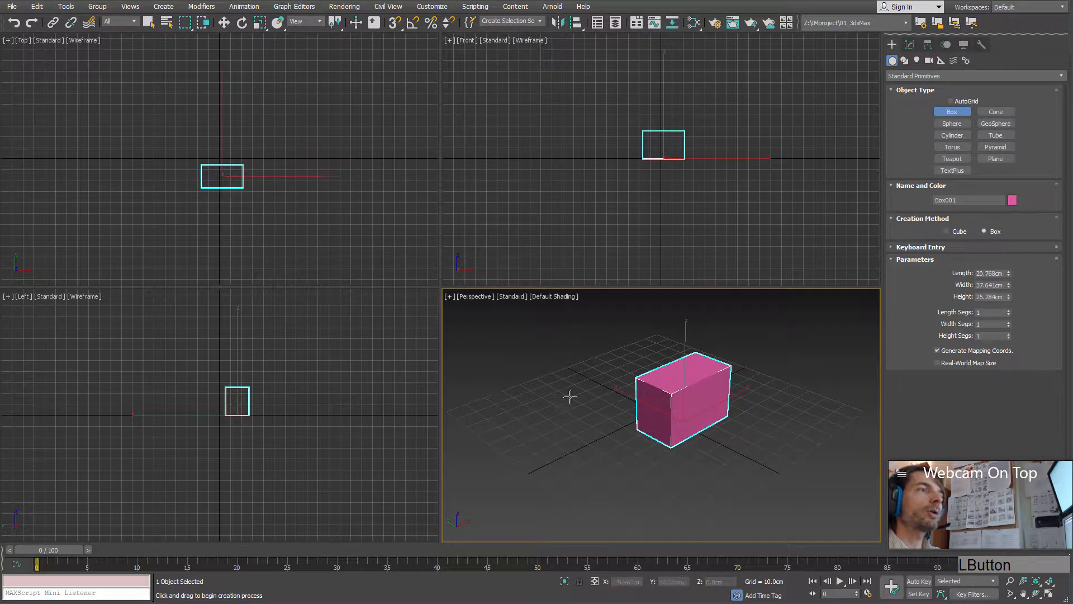
Create a sphere of about 13 cm radius behind the box and a teapot of about 10.7 cm radius beside it.
left_click_drag(552, 379, 557, 390)
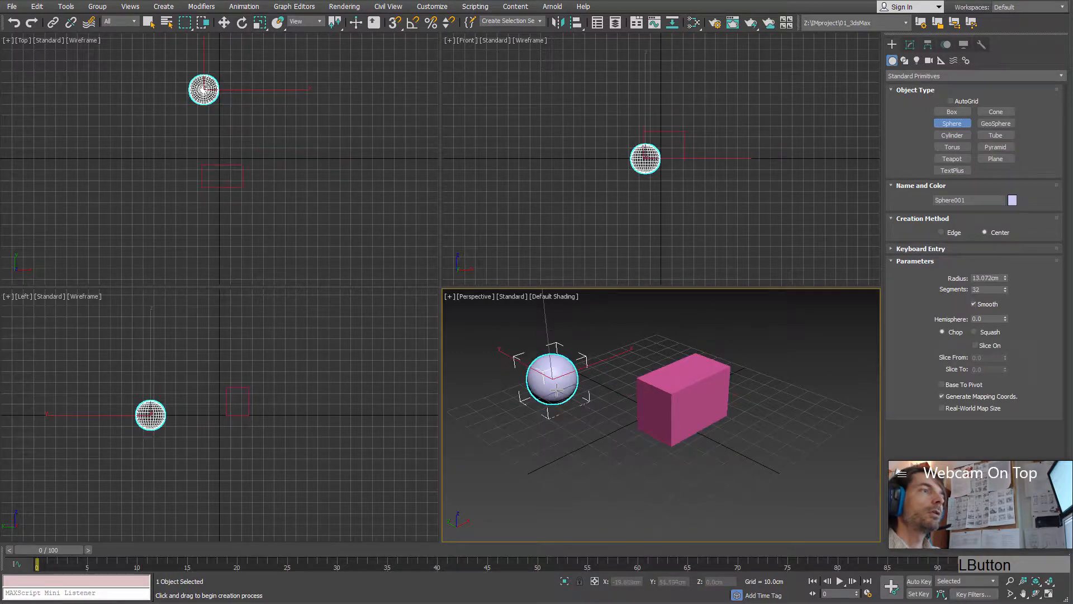
left_click(946, 160)
left_click_drag(579, 460, 592, 467)
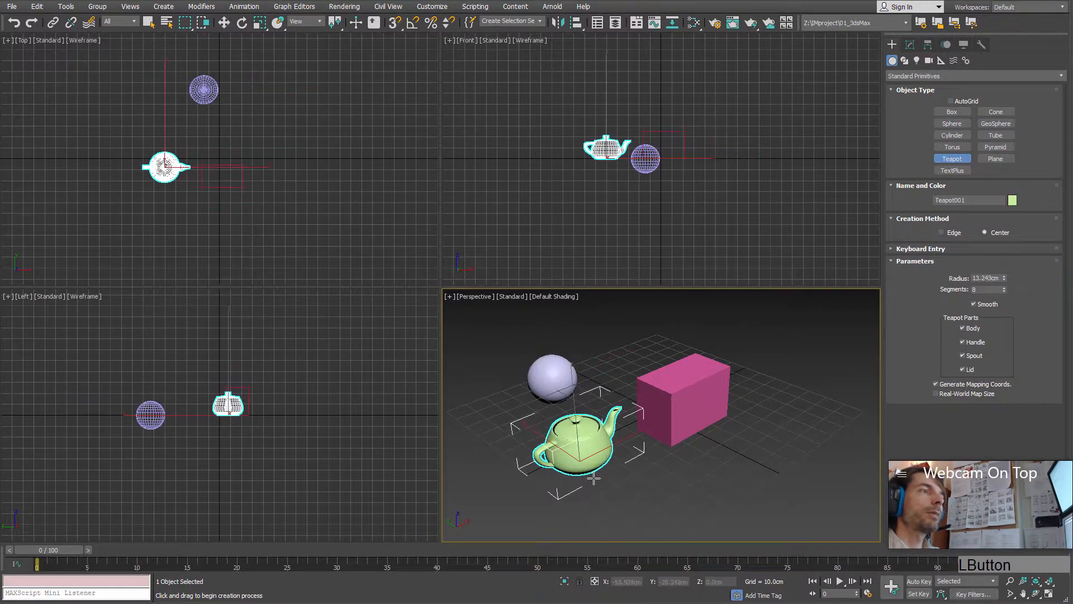
middle_click_drag(580, 435, 600, 450)
scroll(599, 450, "up", 3)
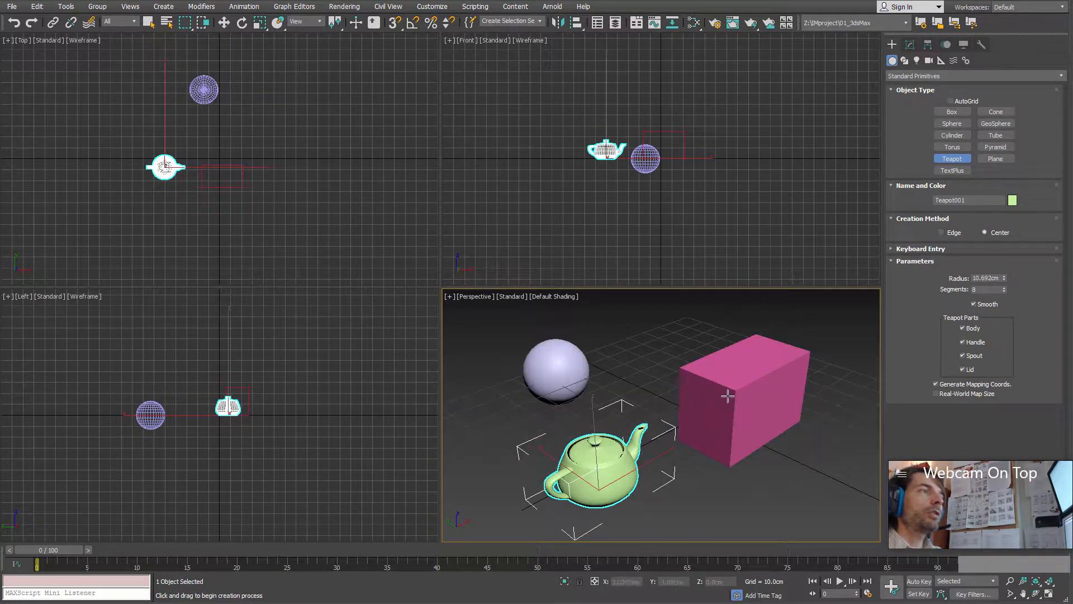
right_click(651, 378)
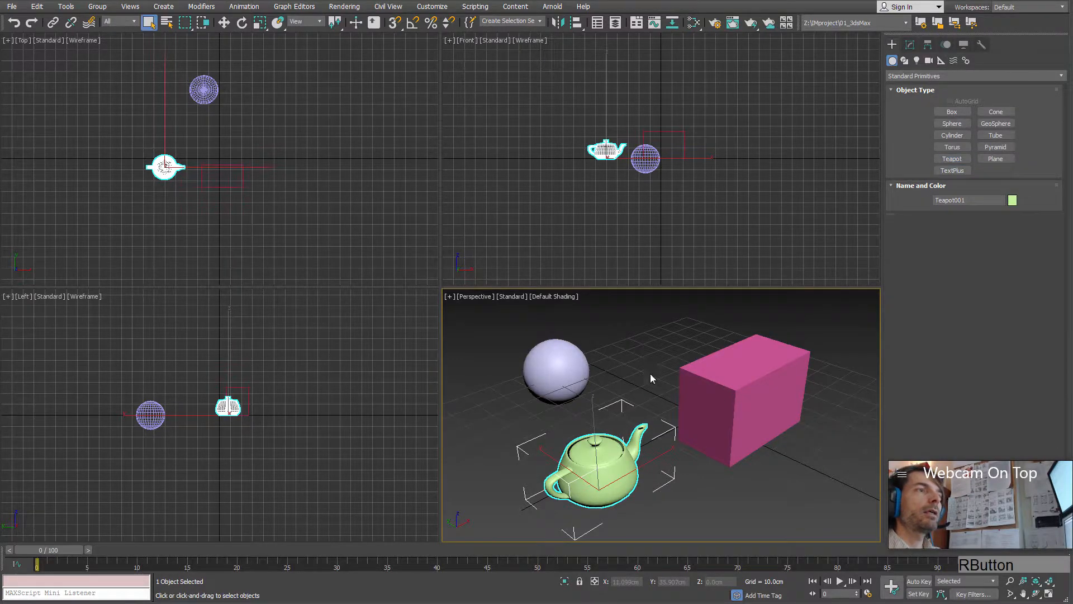
Examine the Perspective viewport's visual quality and shading options, choosing the Standard quality preset with nothing selected.
left_click(560, 364)
left_click(592, 464)
left_click(743, 402)
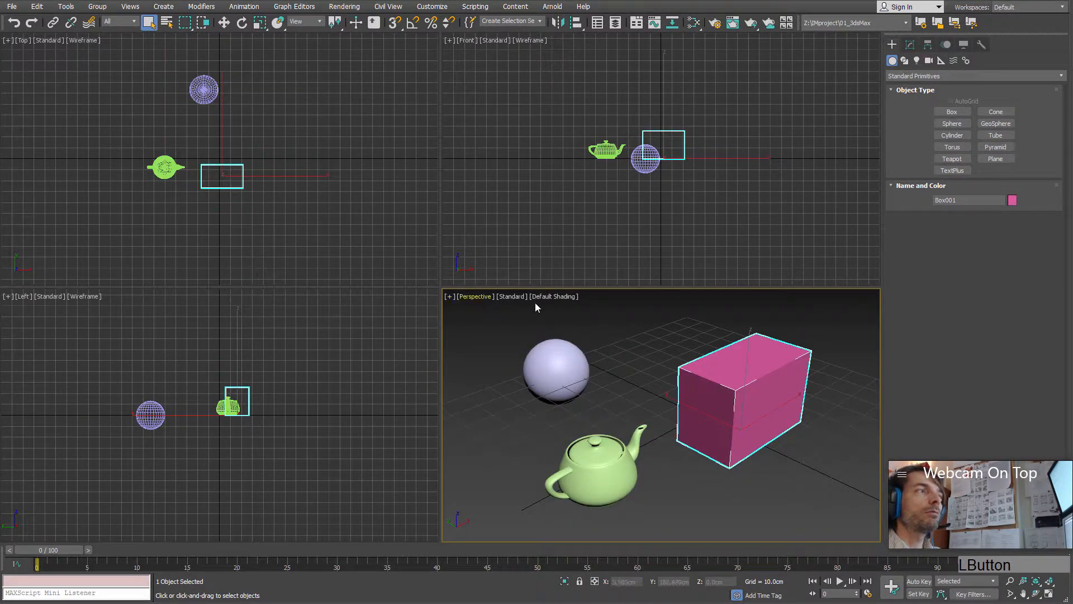
left_click(514, 297)
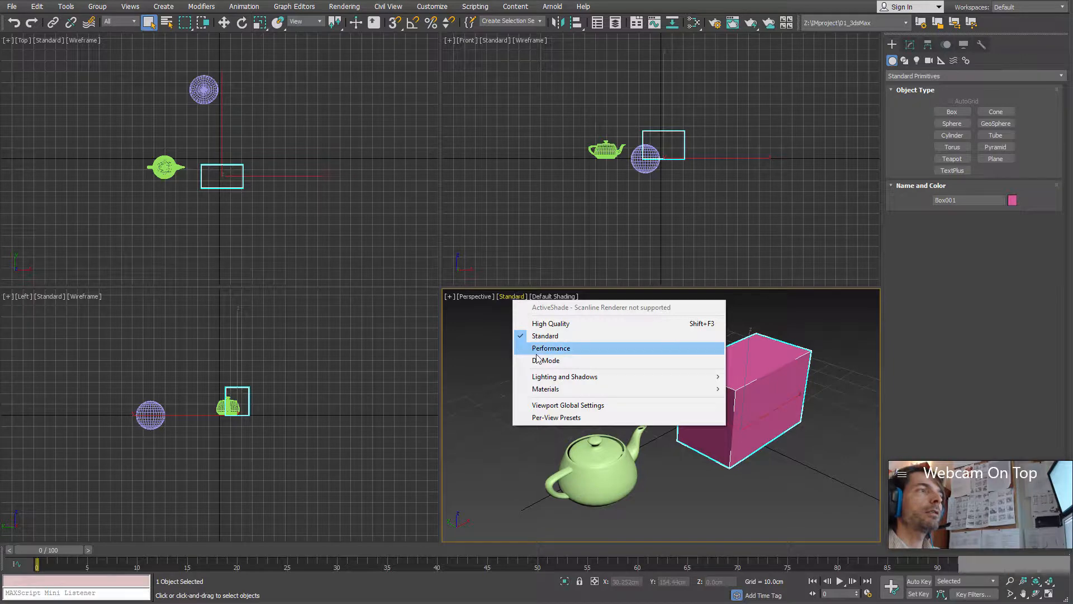
left_click(555, 296)
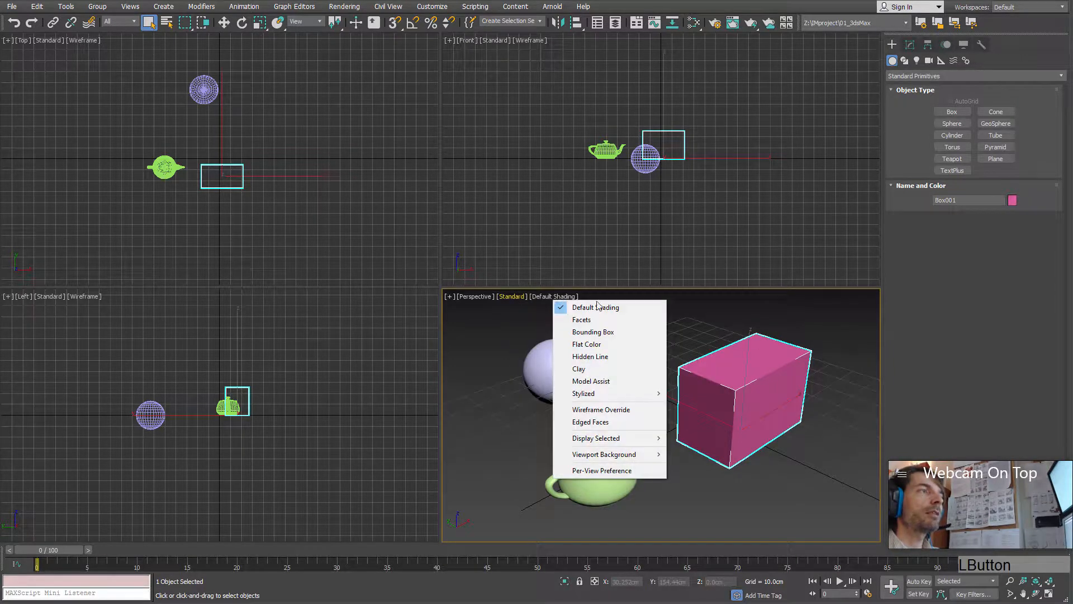
left_click(512, 297)
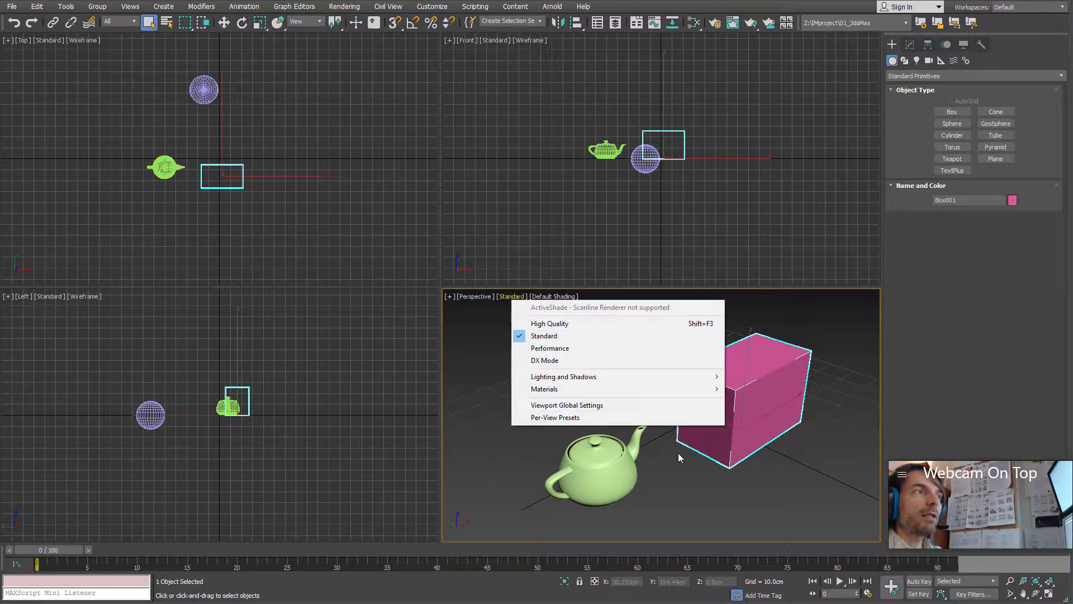
left_click(631, 410)
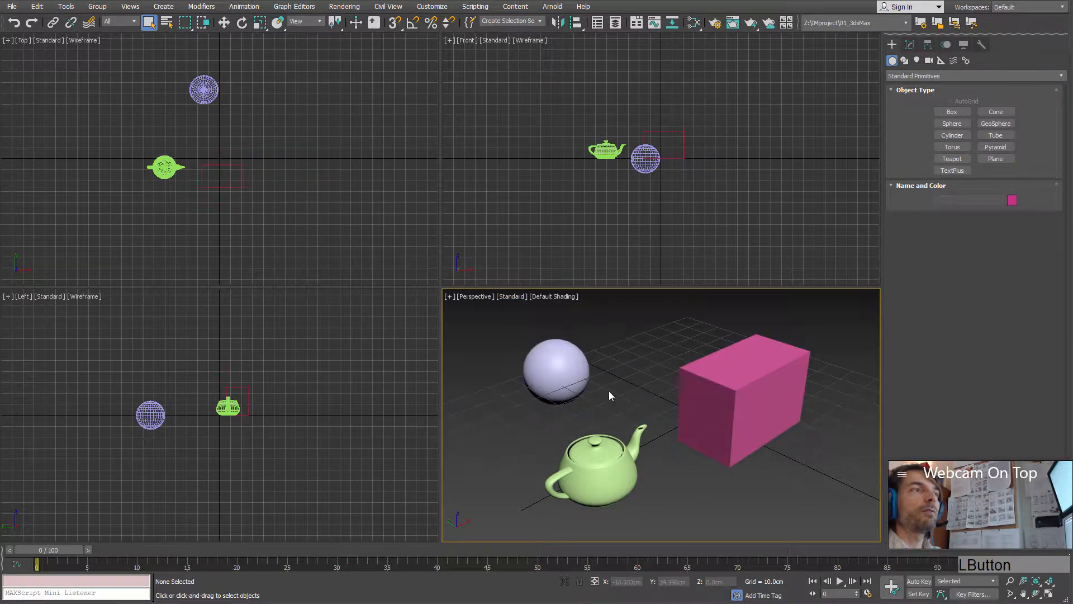
left_click(512, 296)
left_click(539, 337)
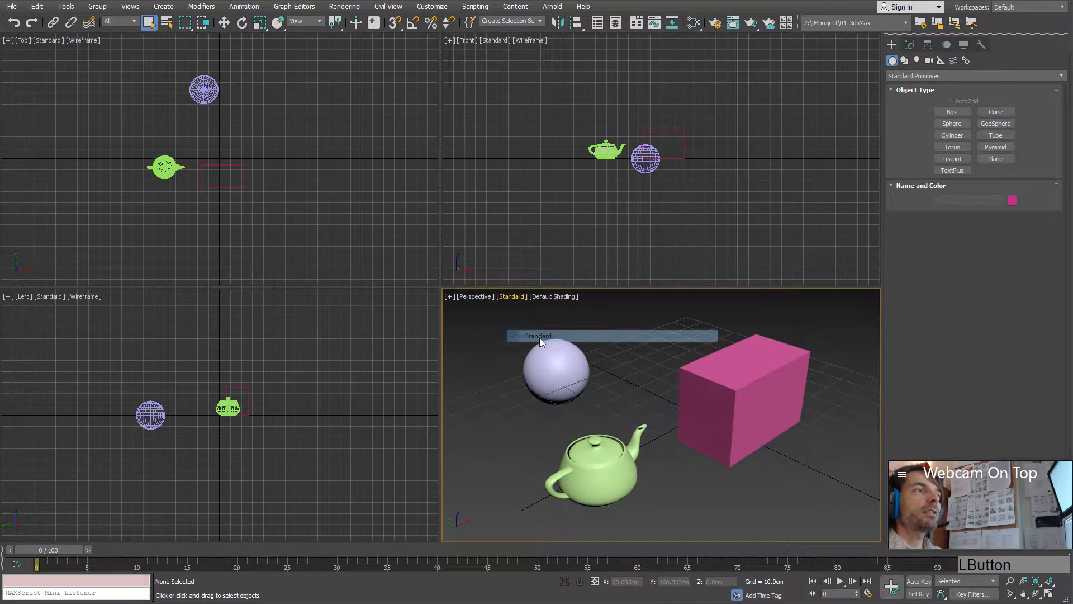
Create a ground plane about 152 cm long and 174 cm wide beneath the sphere, teapot and box.
middle_click_drag(613, 403, 598, 402, "alt")
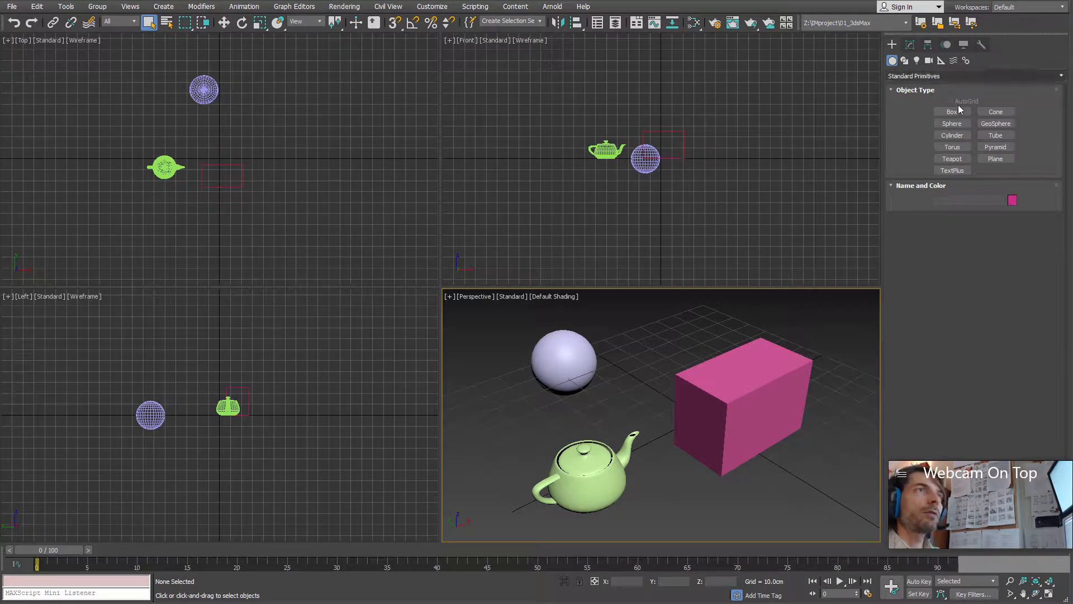
scroll(796, 313, "down", 5)
scroll(796, 313, "up", 2)
middle_click_drag(716, 378, 679, 469)
mouse_move(710, 354)
left_mouse_down()
mouse_move(654, 540)
mouse_move(672, 596)
mouse_move(675, 580)
left_mouse_up()
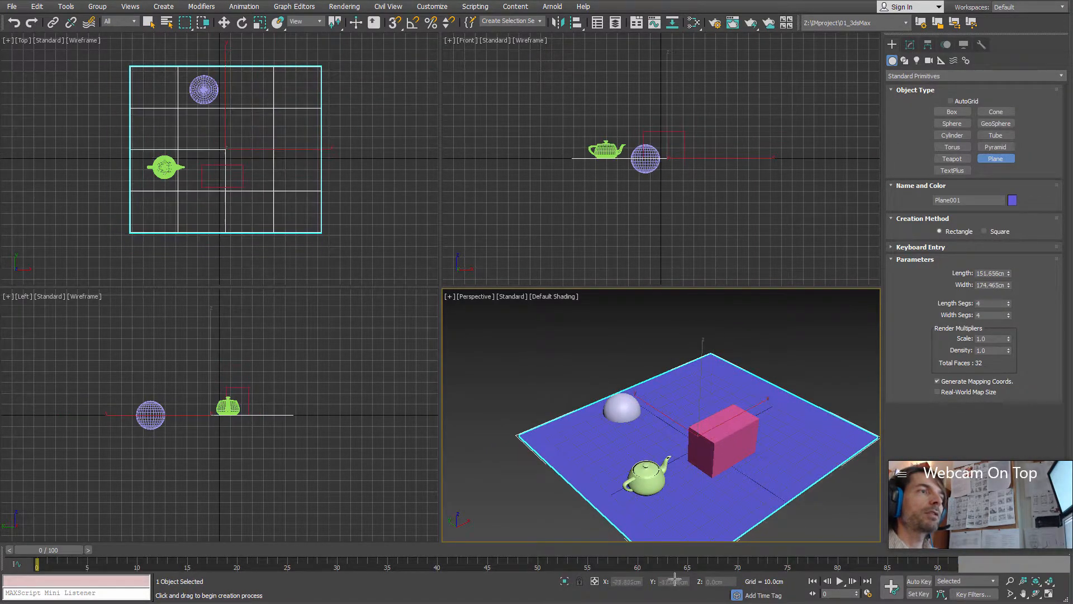
scroll(690, 468, "down", 3)
middle_click_drag(690, 467, 640, 421)
right_click(707, 469)
Raise the sphere from the plane, and reposition it across the plane's surface closer to the box with Select and Place.
left_click_drag(757, 490, 568, 339)
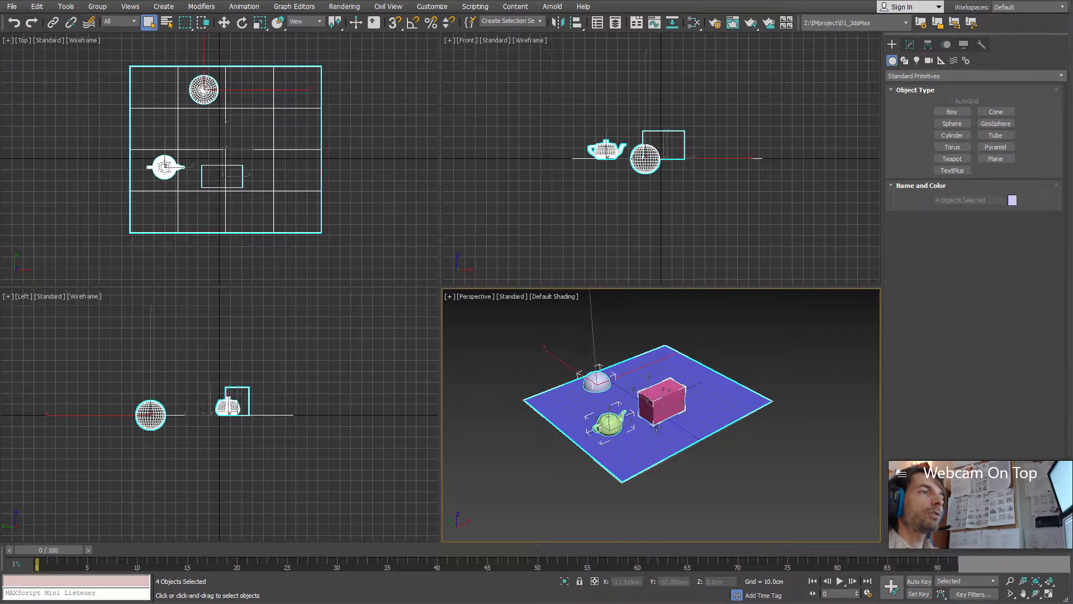
left_click(545, 379)
left_click(597, 375)
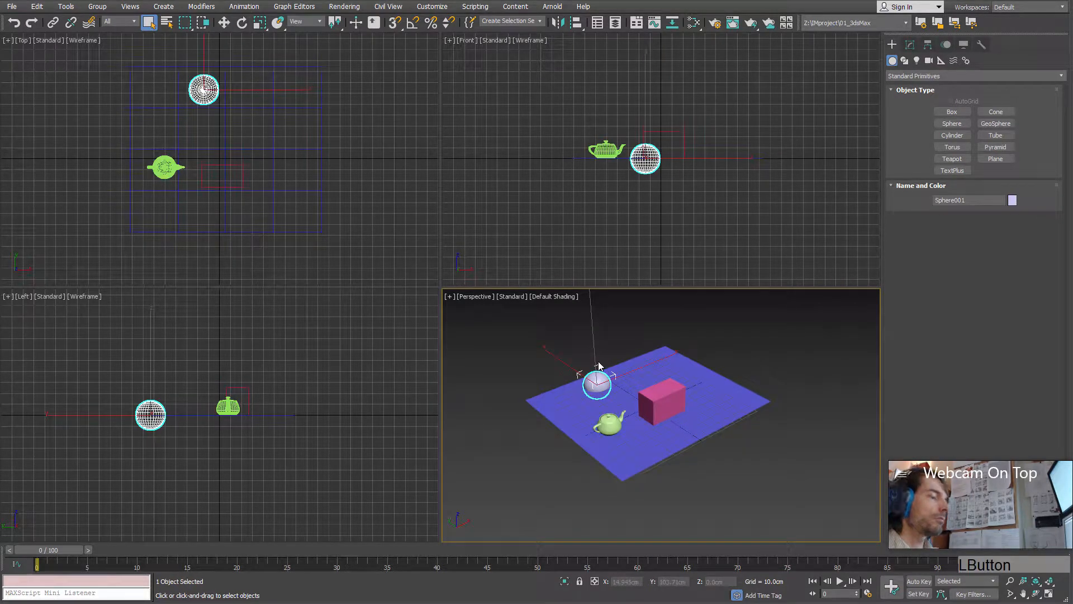
key("w")
left_click_drag(596, 345, 571, 342)
scroll(587, 363, "up", 4)
left_click(276, 23)
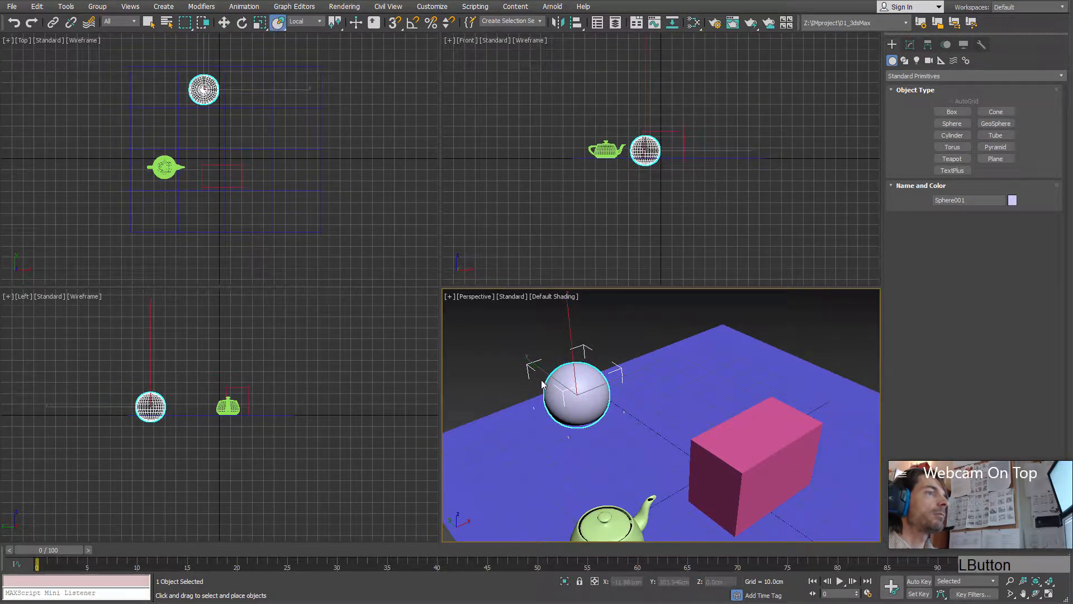
left_click_drag(567, 386, 601, 386)
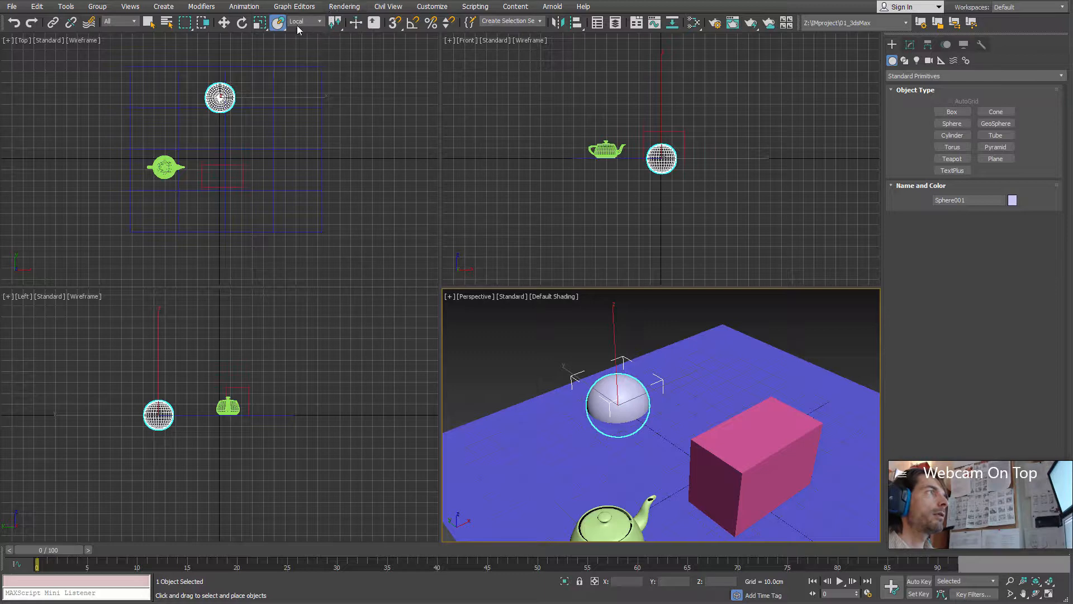
Enable Pillow Mode for Select and Place, and reposition the sphere so it rests on top of the plane.
right_click(277, 23)
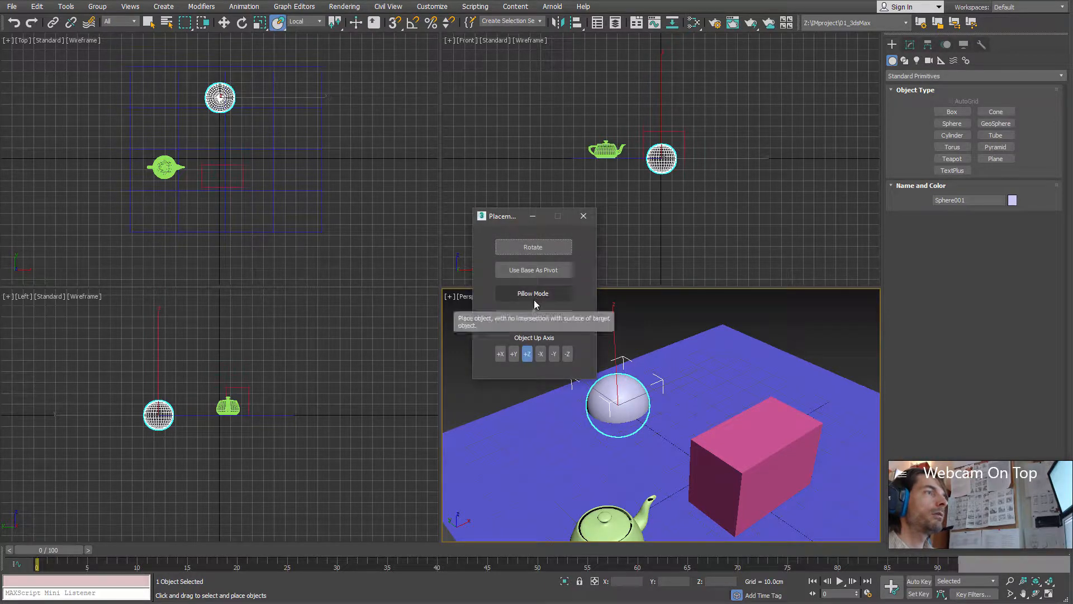
left_click(534, 293)
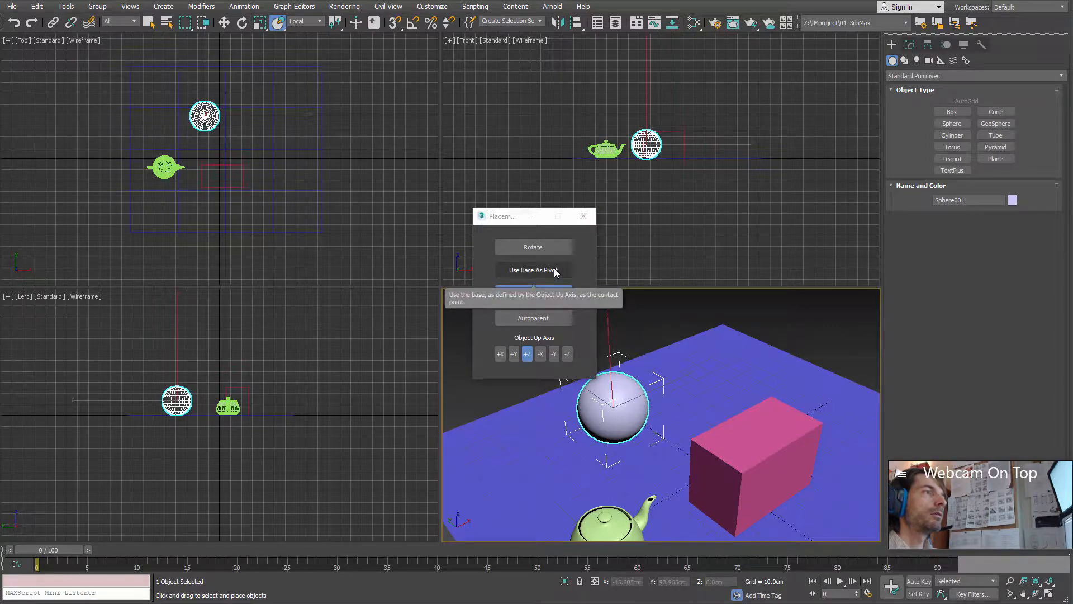
left_click(583, 216)
middle_click_drag(597, 411, 767, 383, "alt")
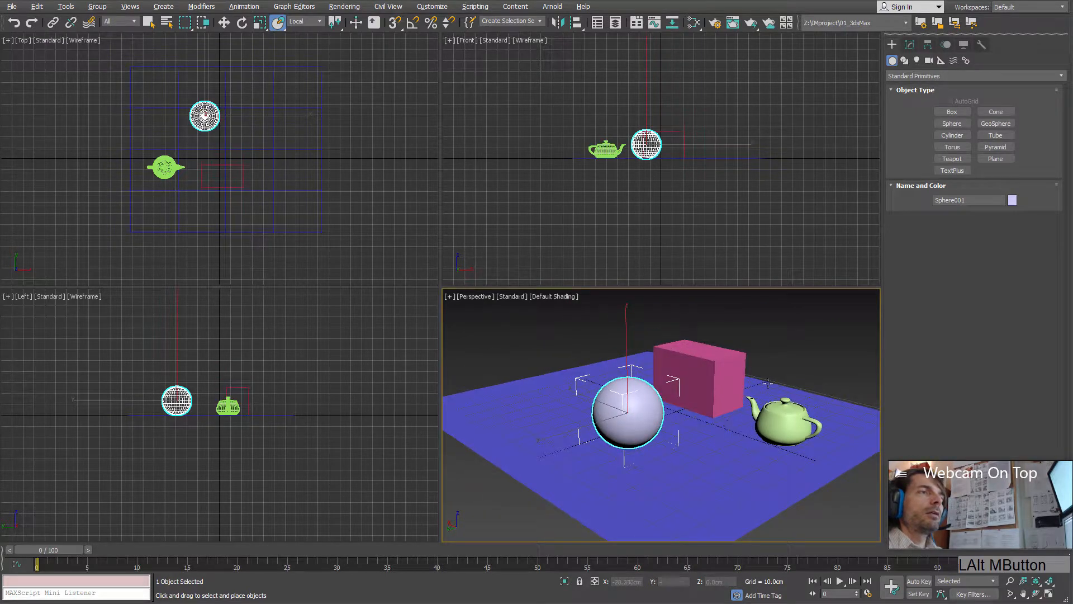
Select all objects in the scene and assign Arnold as both the production and the ActiveShade renderer.
key("ctrl+a")
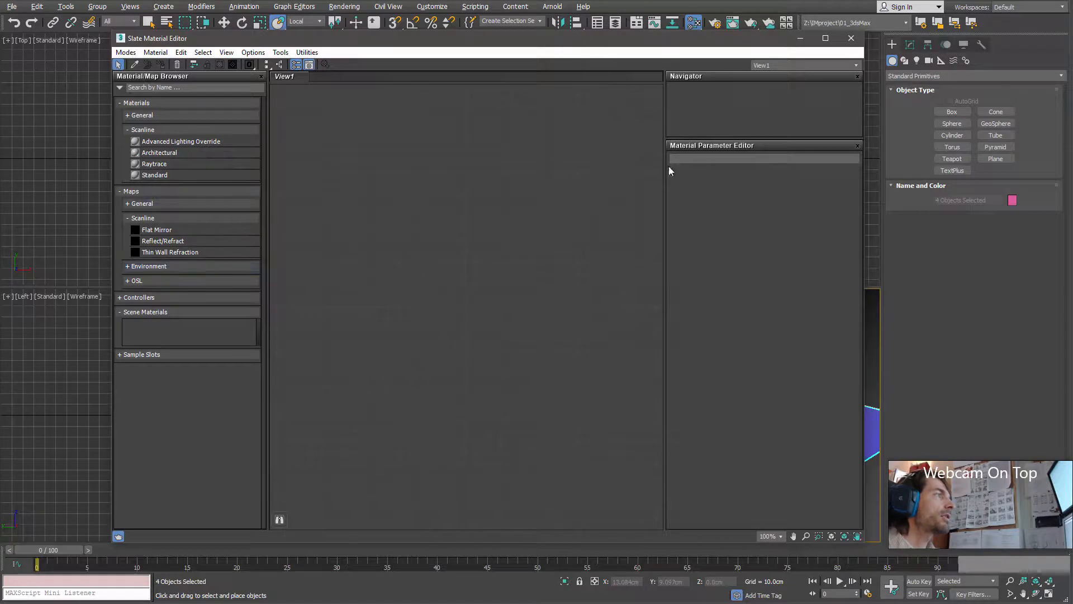
left_click(850, 38)
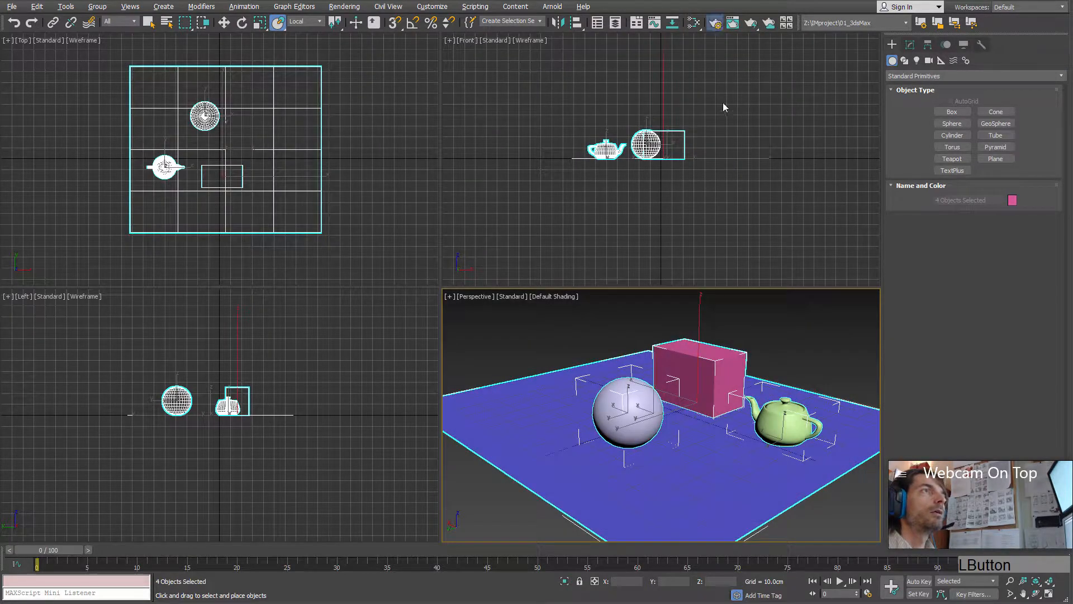
key("F10")
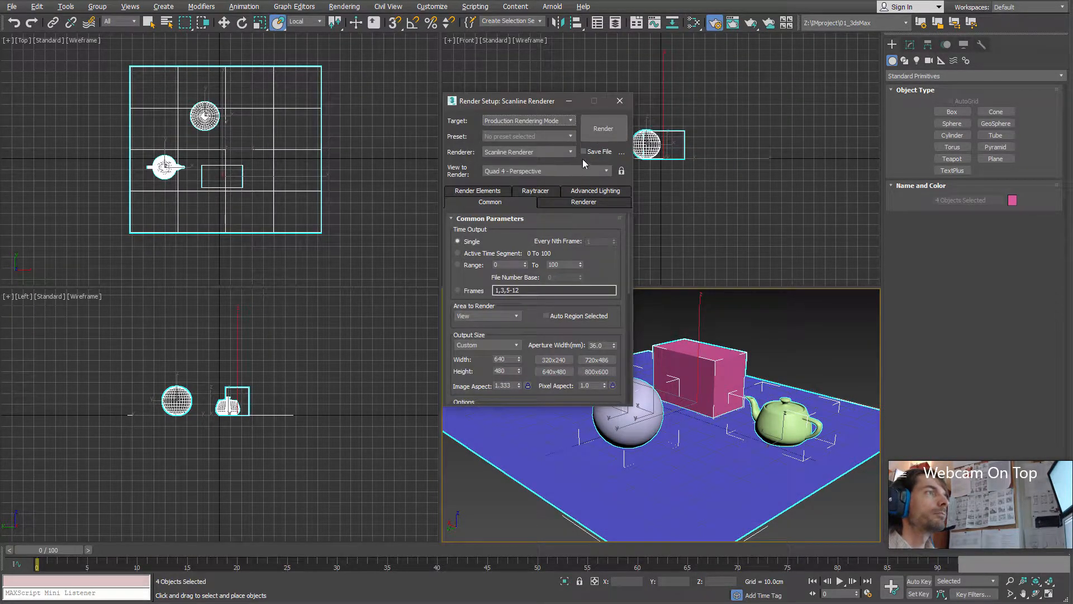
scroll(593, 357, "down", 10)
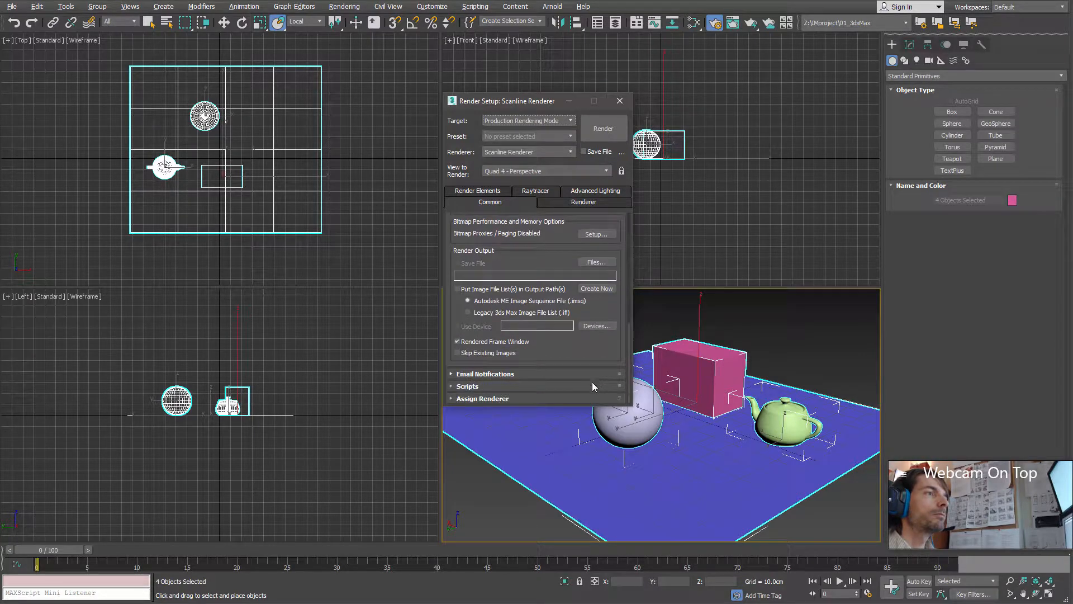
left_click(569, 397)
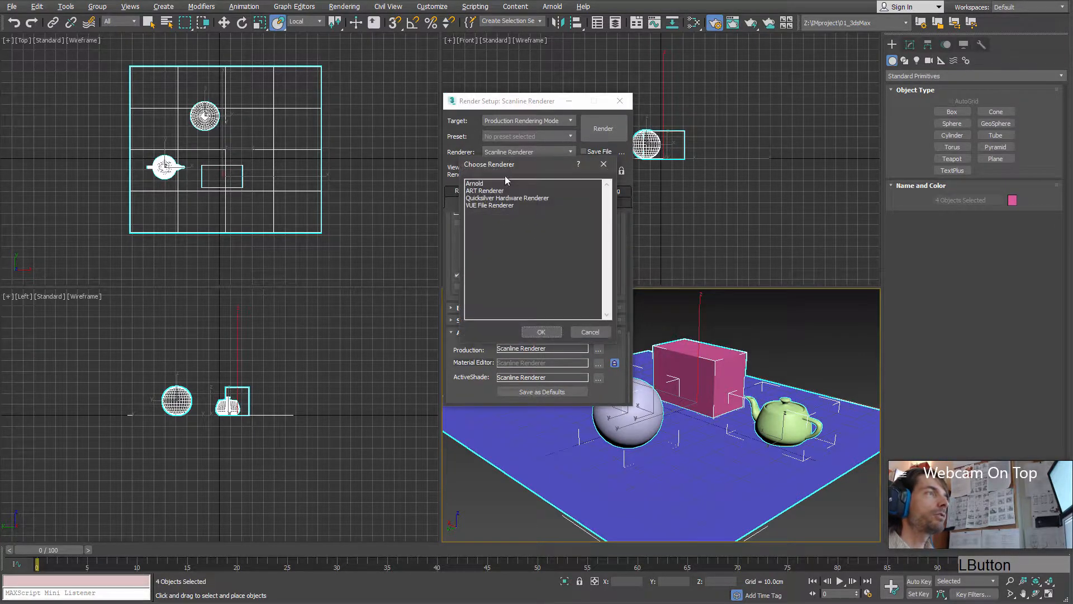
double_click(479, 184)
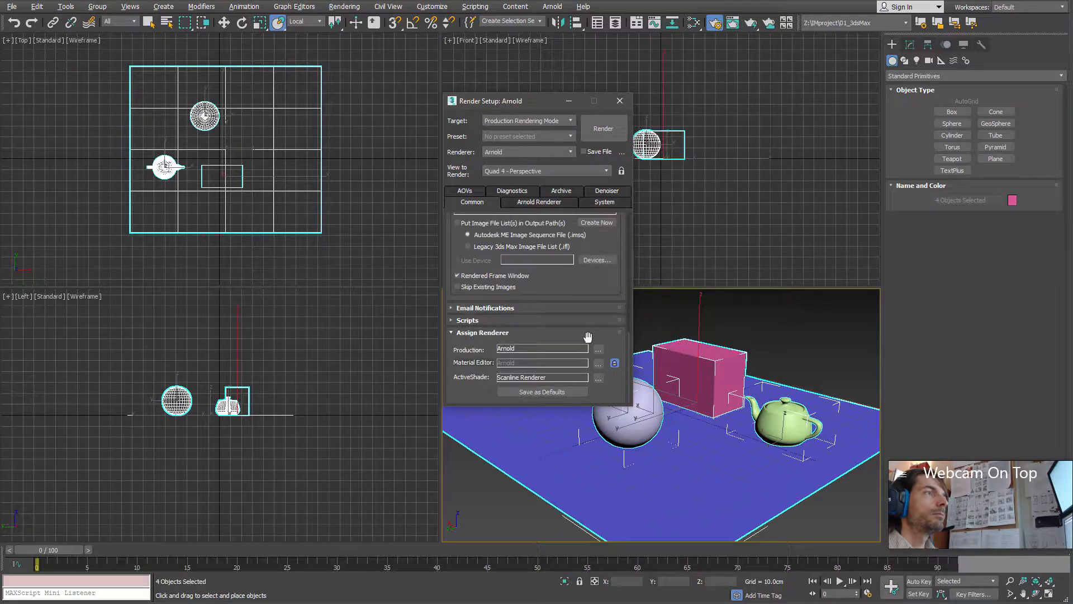
left_click(599, 379)
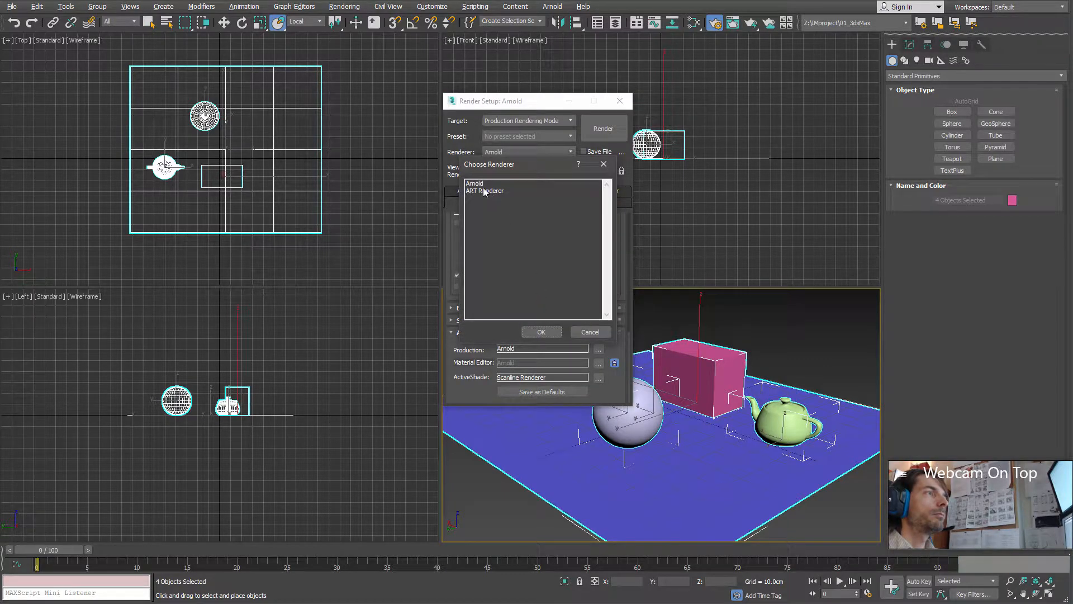
double_click(479, 183)
left_click(620, 101)
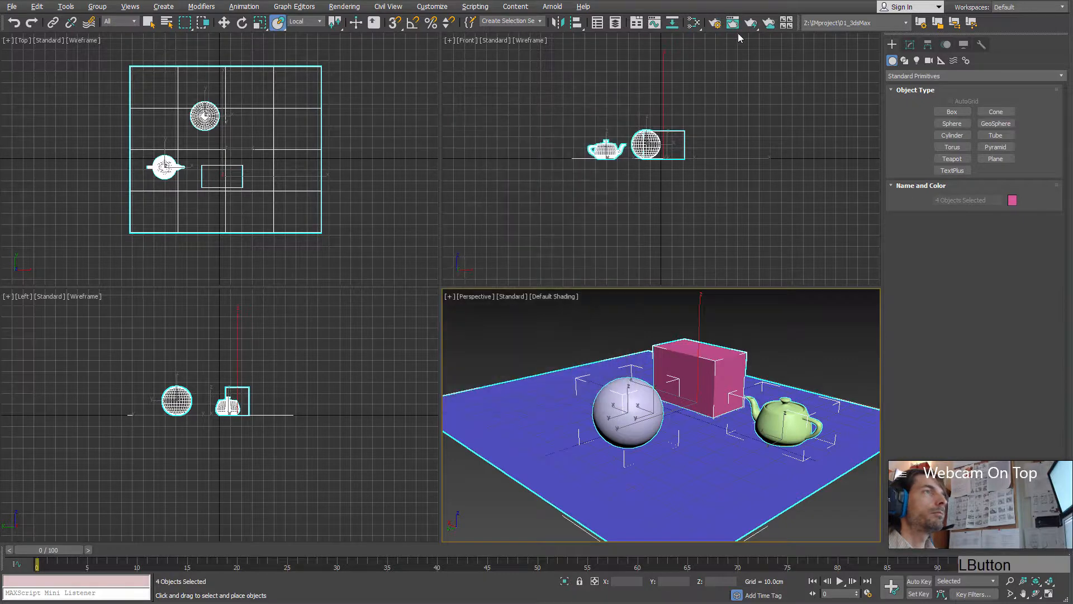
Create an Arnold Standard Surface material and assign it to the selected sphere, box, teapot and plane.
key("m")
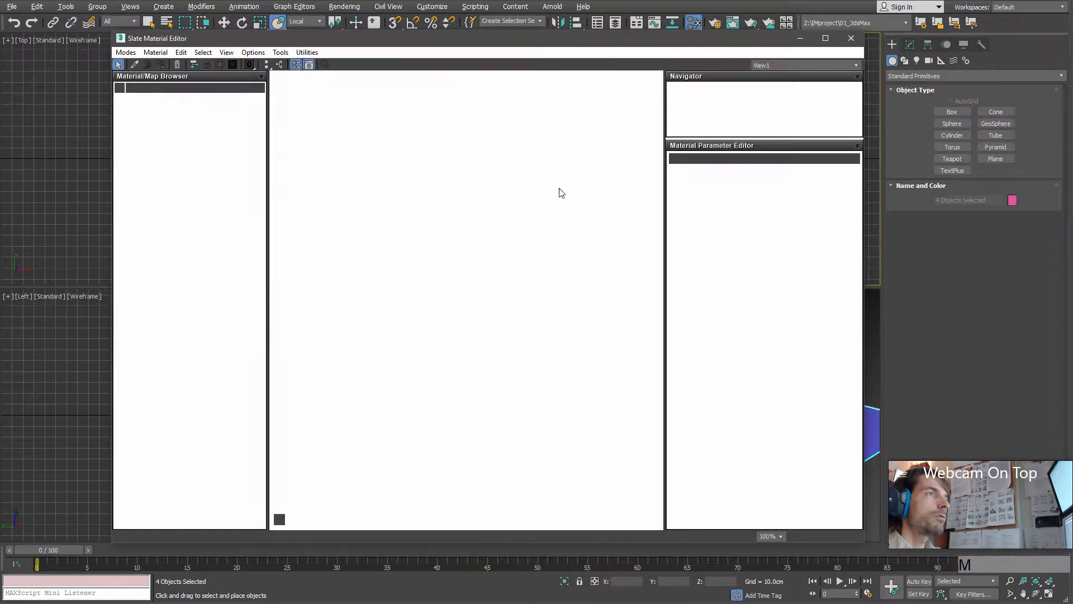
left_click_drag(170, 335, 416, 319)
right_click(432, 318)
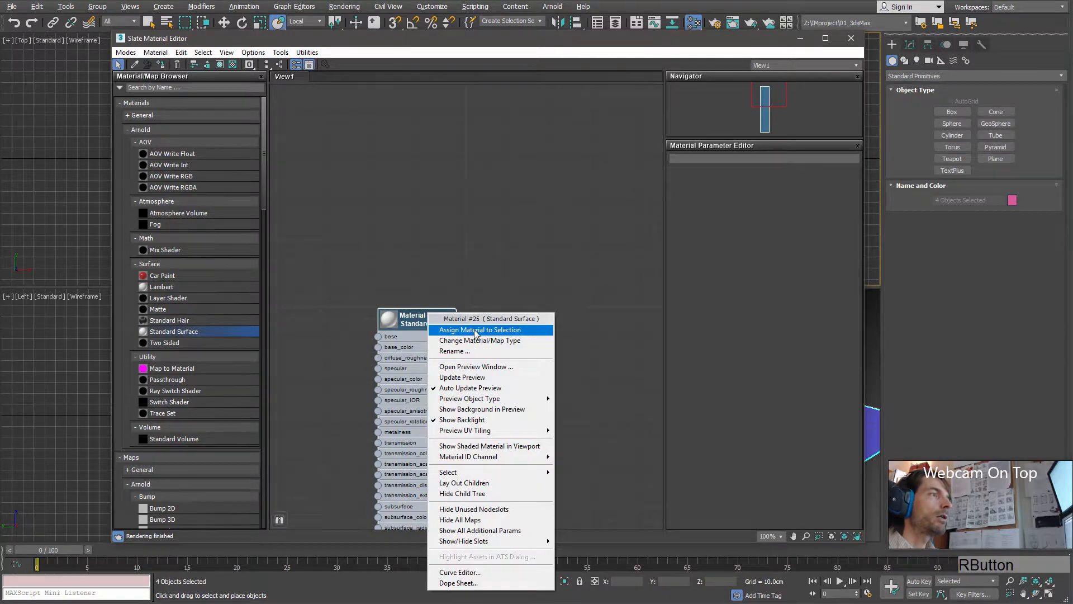
left_click(455, 329)
left_click(851, 38)
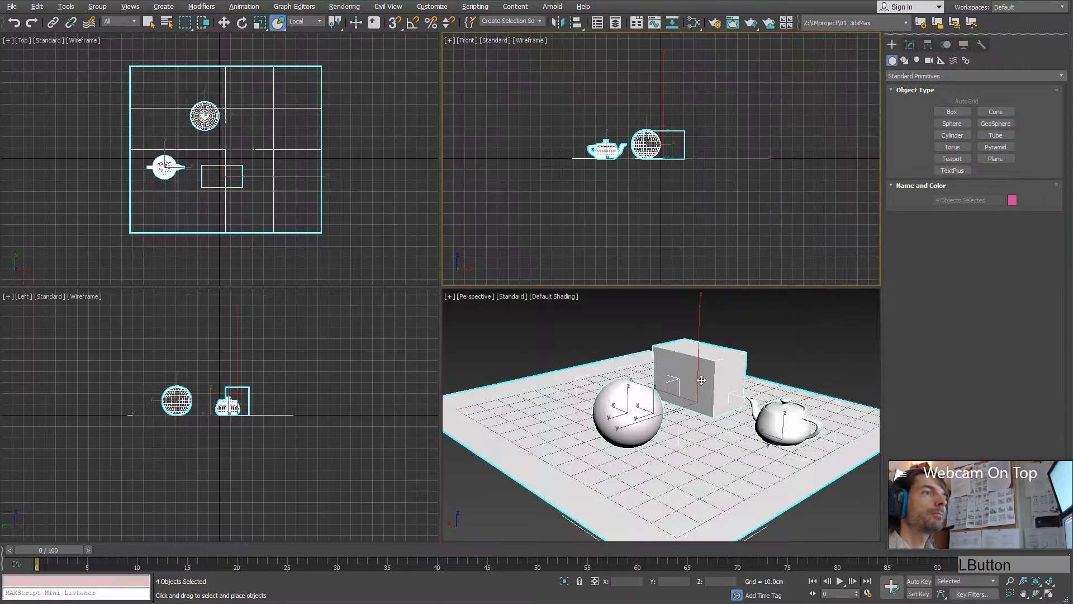
middle_click_drag(633, 425, 588, 403)
Set the Standard Surface material's base color to a mid grey, and clear the object selection.
key("m")
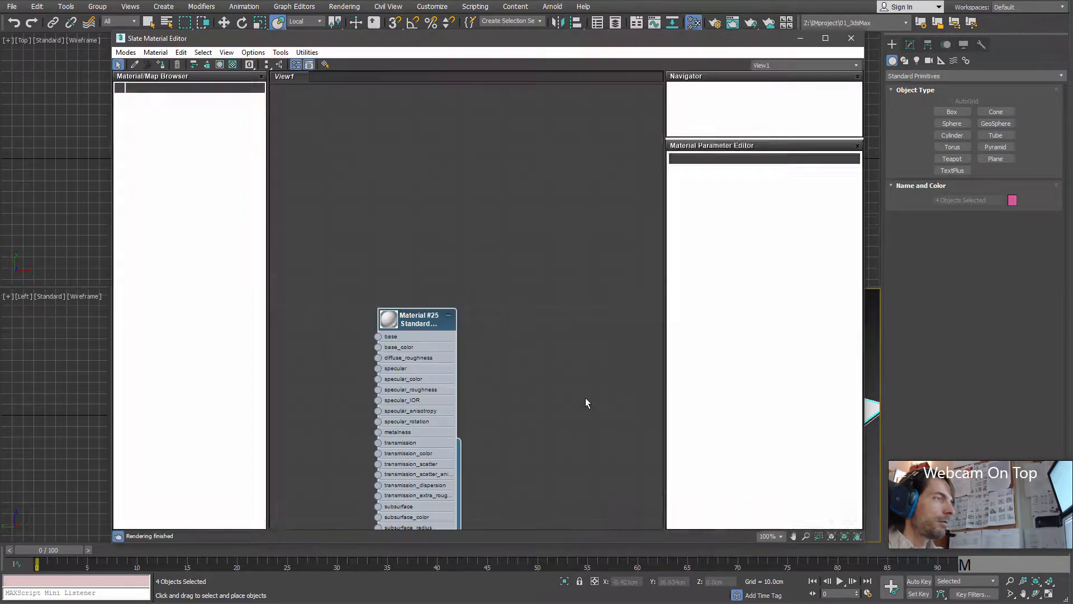
double_click(409, 322)
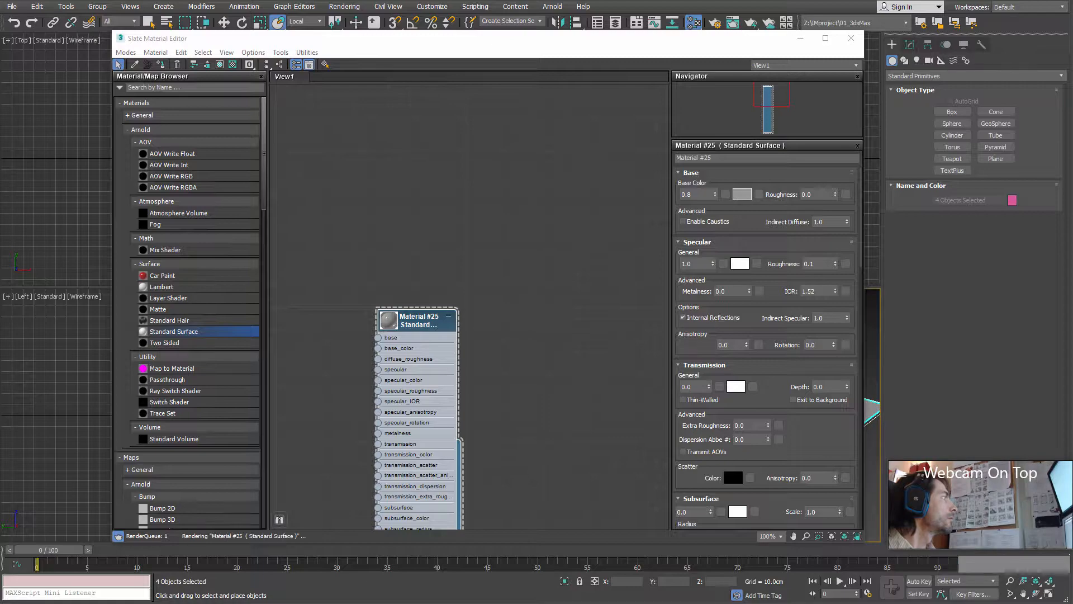
left_click(850, 38)
middle_click_drag(643, 391, 650, 394, "alt")
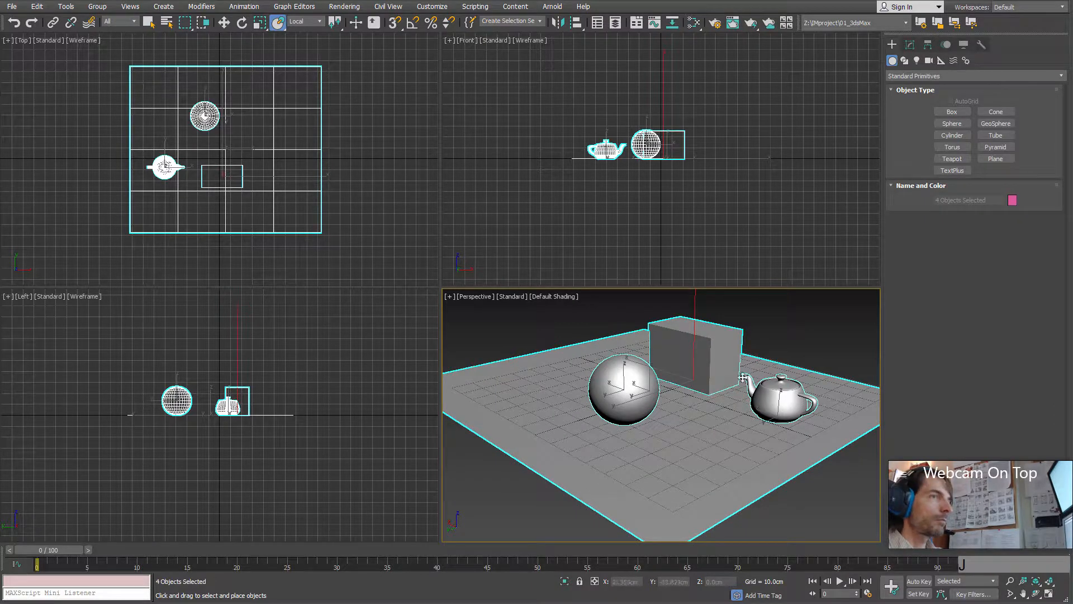
middle_click_drag(784, 332, 728, 384, "alt")
left_click(738, 344)
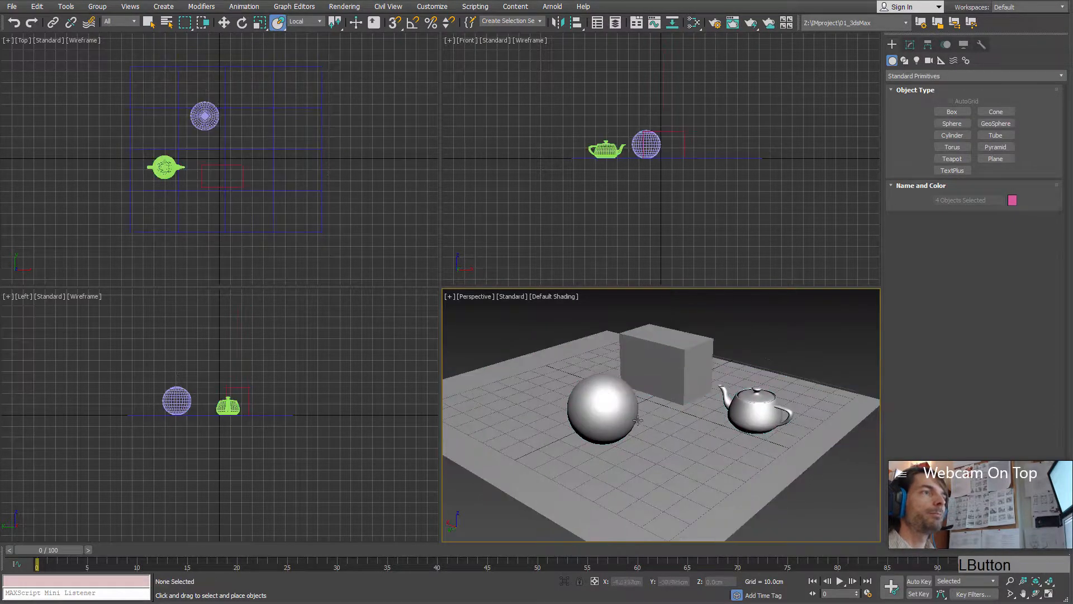
Examine how the sphere, box and teapot are shaded at Standard quality in the Perspective viewport from several angles.
middle_click_drag(616, 395, 637, 393)
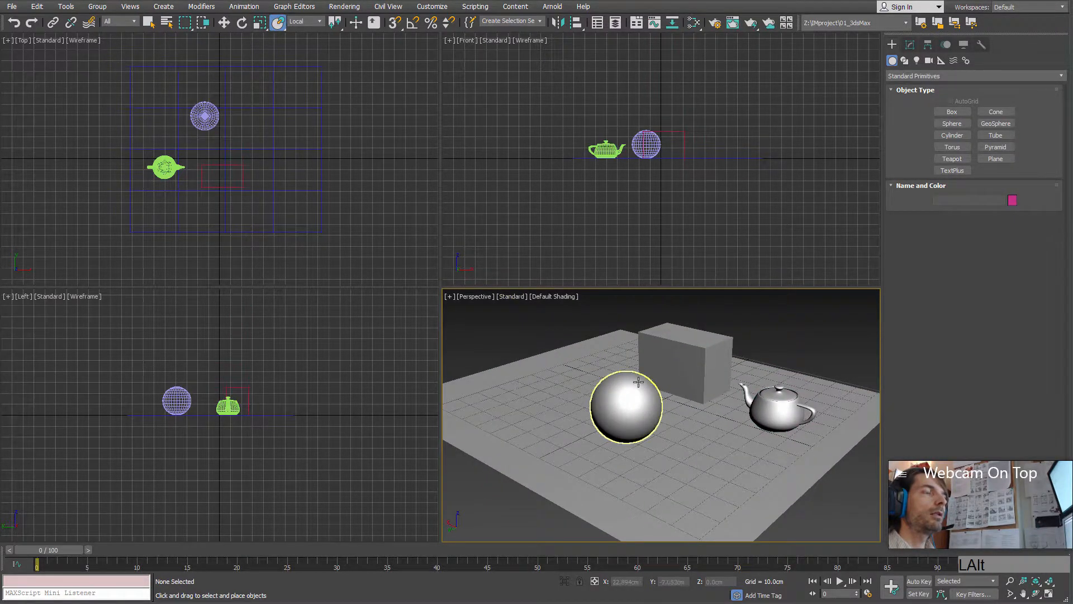
middle_click_drag(513, 298, 505, 300, "alt")
left_click(511, 296)
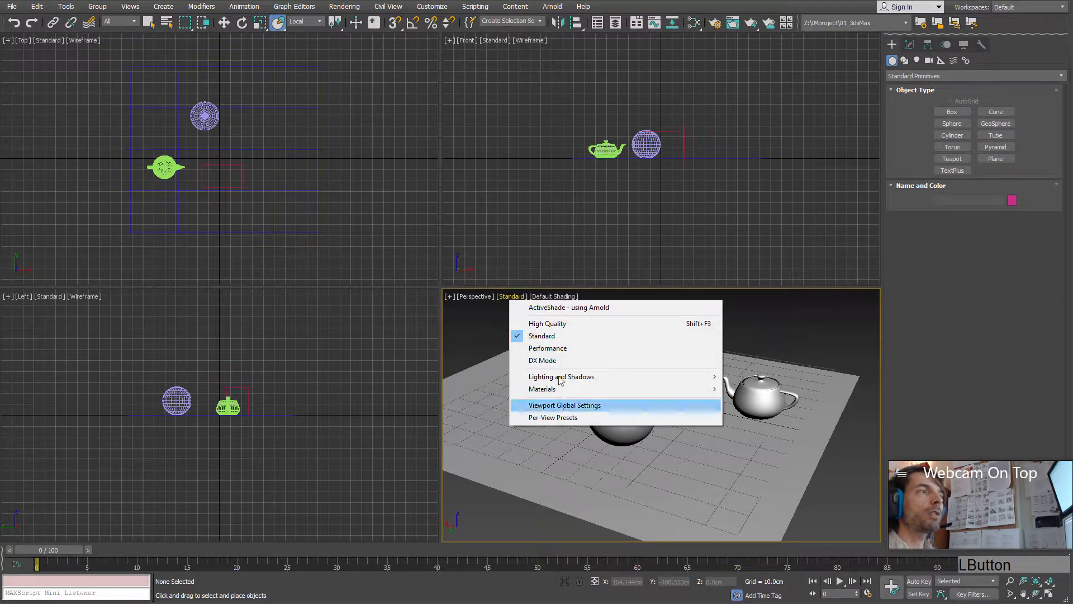
mouse_move(796, 397)
middle_mouse_down("alt")
mouse_move(746, 436)
mouse_move(688, 434)
mouse_move(725, 412)
middle_mouse_up("alt")
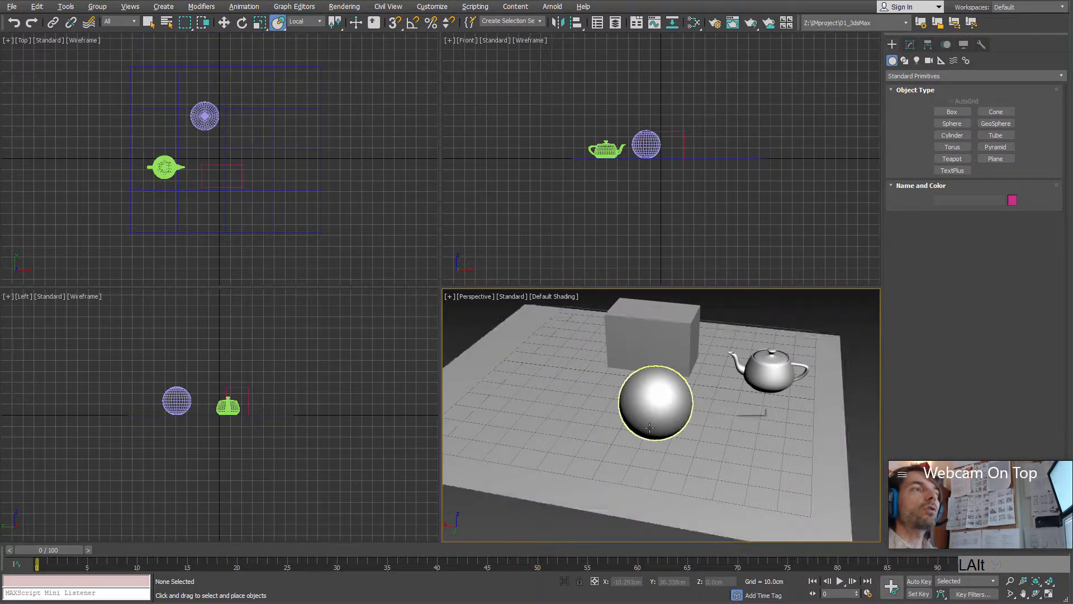
middle_click_drag(710, 415, 641, 393, "alt")
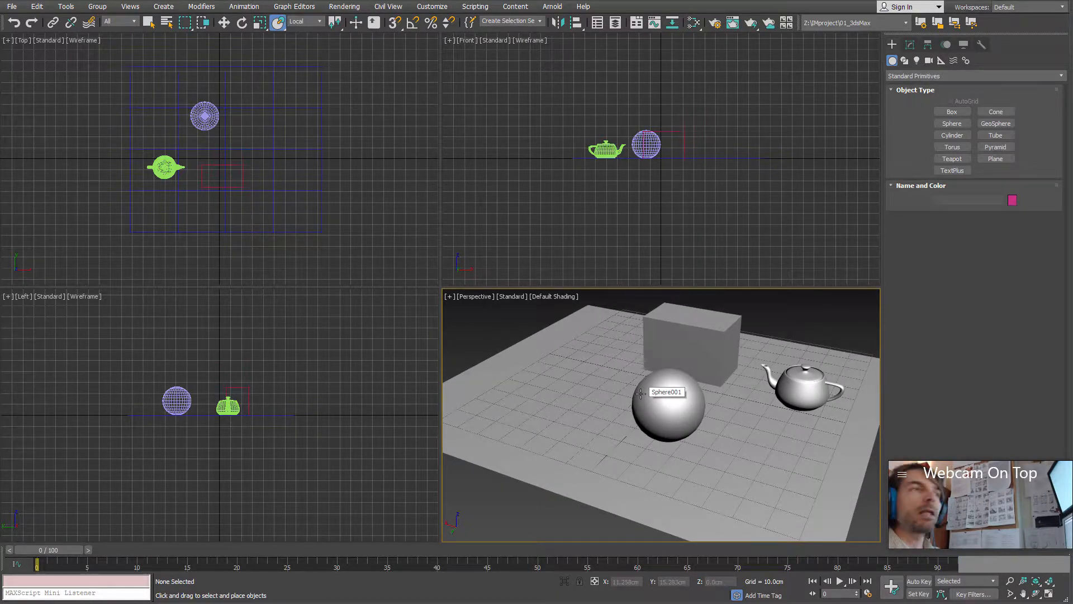
mouse_move(682, 405)
middle_mouse_down("alt")
mouse_move(707, 417)
mouse_move(661, 405)
middle_mouse_up("alt")
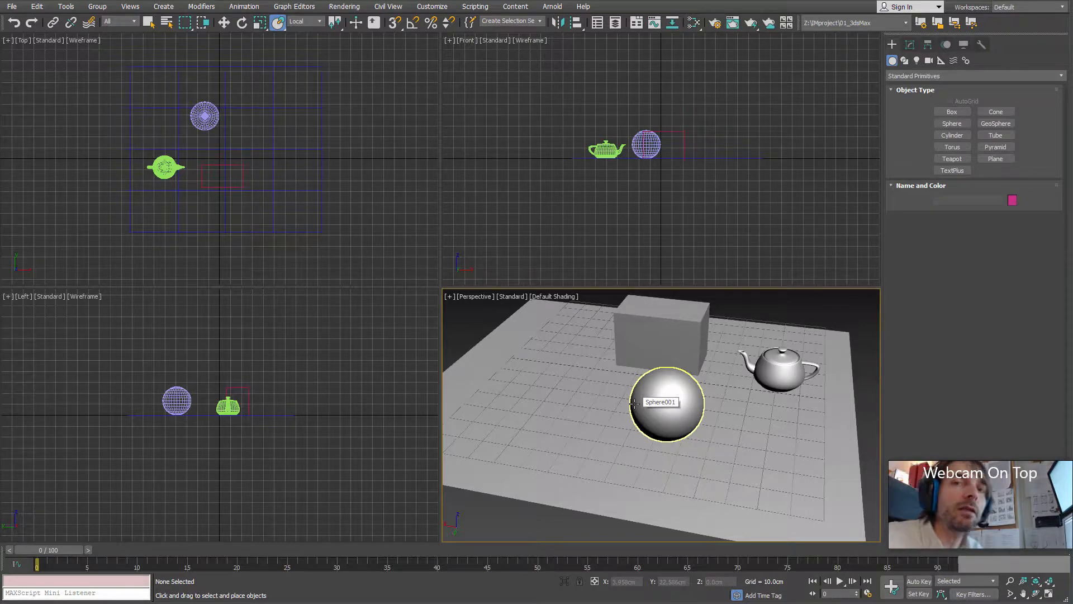
middle_click_drag(647, 404, 598, 405, "alt")
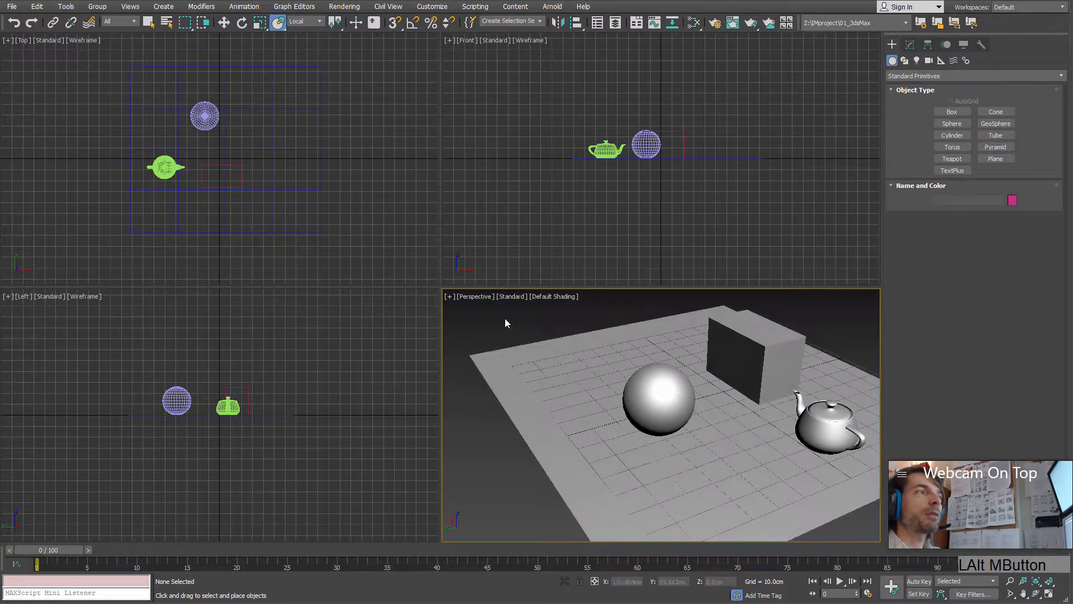
Switch the Perspective viewport's visual quality to the High Quality preset.
left_click(510, 296)
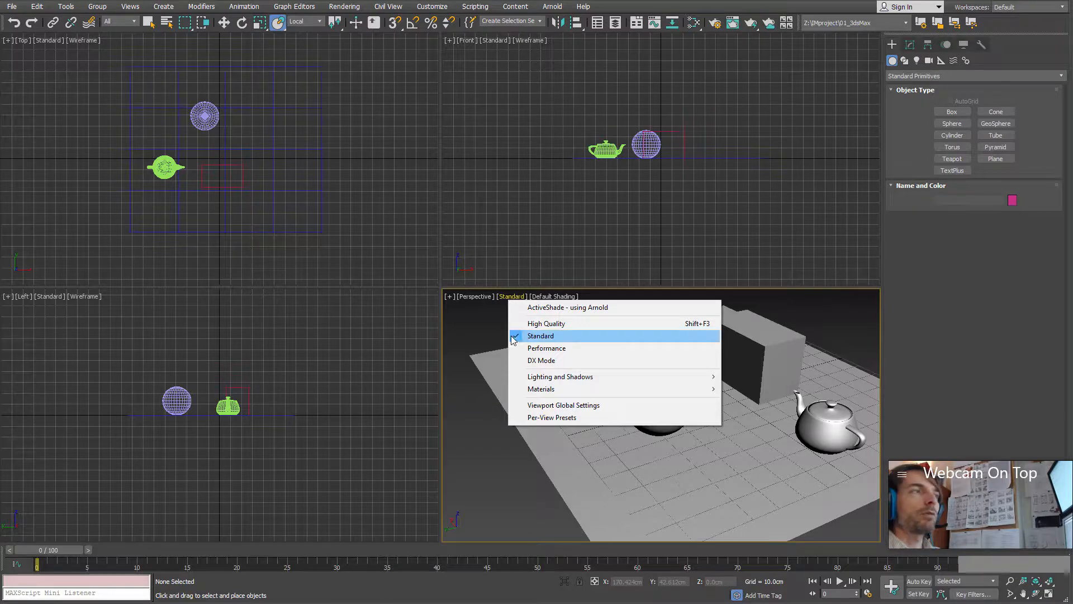
left_click(559, 324)
mouse_move(642, 403)
middle_mouse_down("alt")
mouse_move(725, 445)
mouse_move(660, 422)
mouse_move(575, 419)
mouse_move(771, 402)
middle_mouse_up("alt")
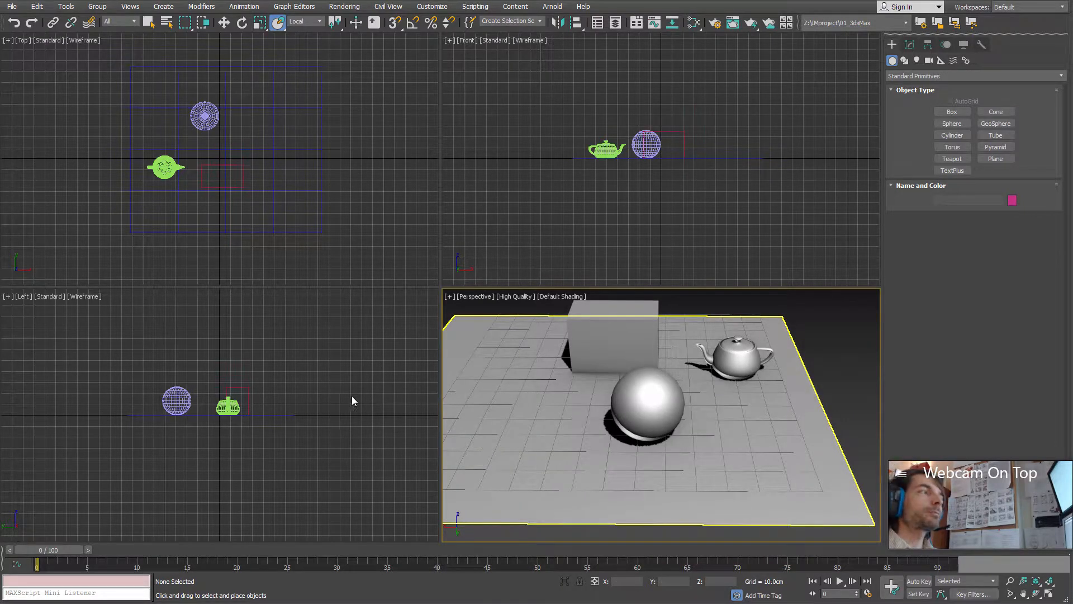
Examine the High Quality shadows and lighting around the sphere, box and teapot, both from a distance and close up.
middle_click_drag(310, 449, 306, 462)
middle_click_drag(224, 362, 248, 400)
scroll(250, 400, "down", 3)
scroll(260, 404, "up", 3)
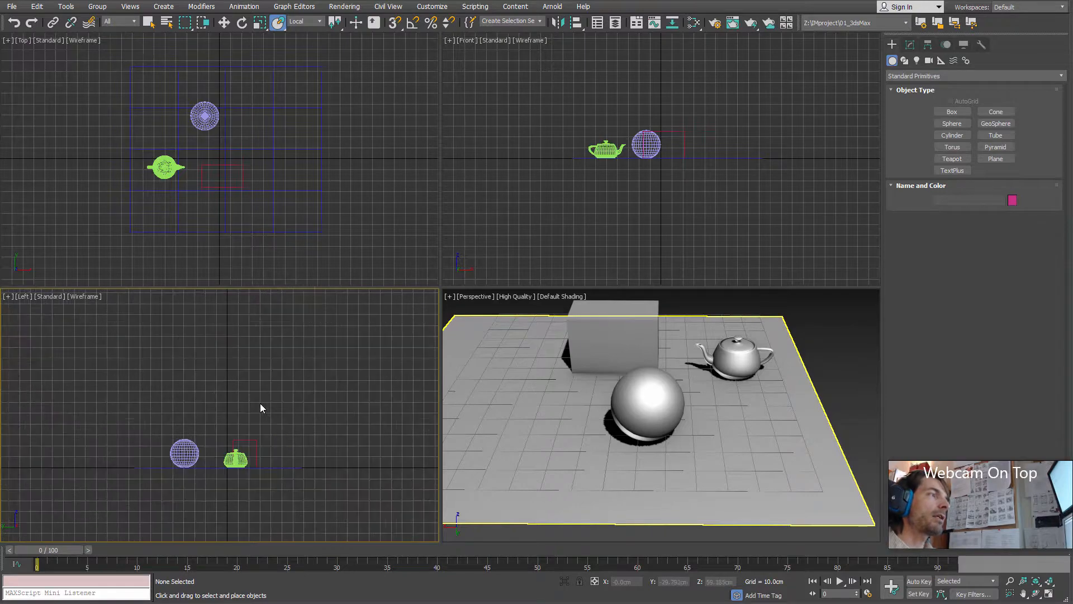
scroll(505, 326, "down", 4)
middle_click_drag(648, 383, 595, 396)
mouse_move(643, 394)
middle_mouse_down("alt")
mouse_move(603, 403)
mouse_move(650, 410)
mouse_move(637, 408)
middle_mouse_up("alt")
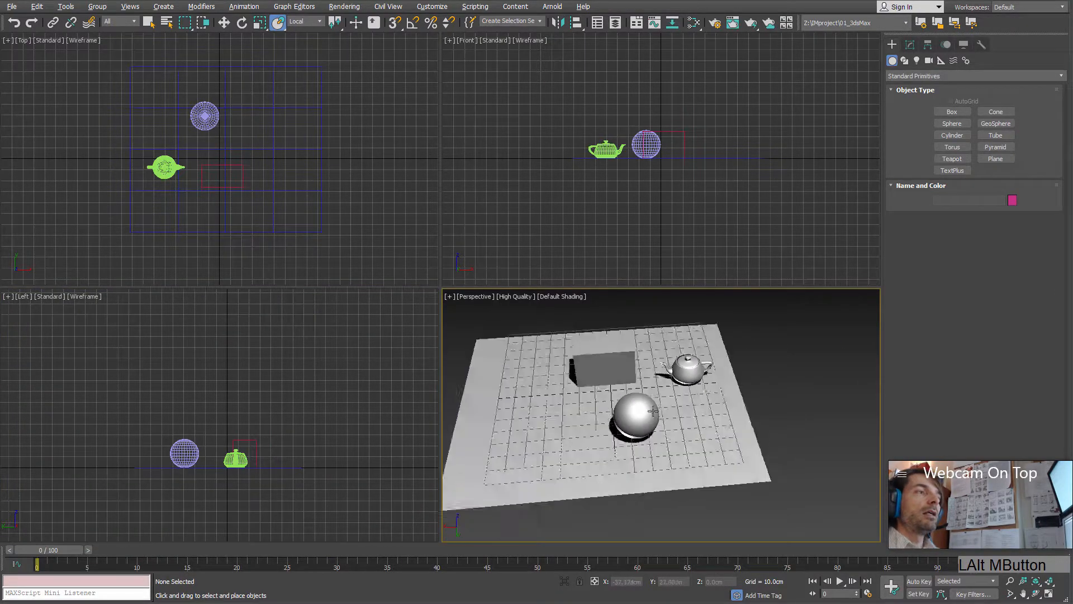
mouse_move(342, 412)
middle_mouse_down()
mouse_move(320, 412)
mouse_move(350, 419)
middle_mouse_up()
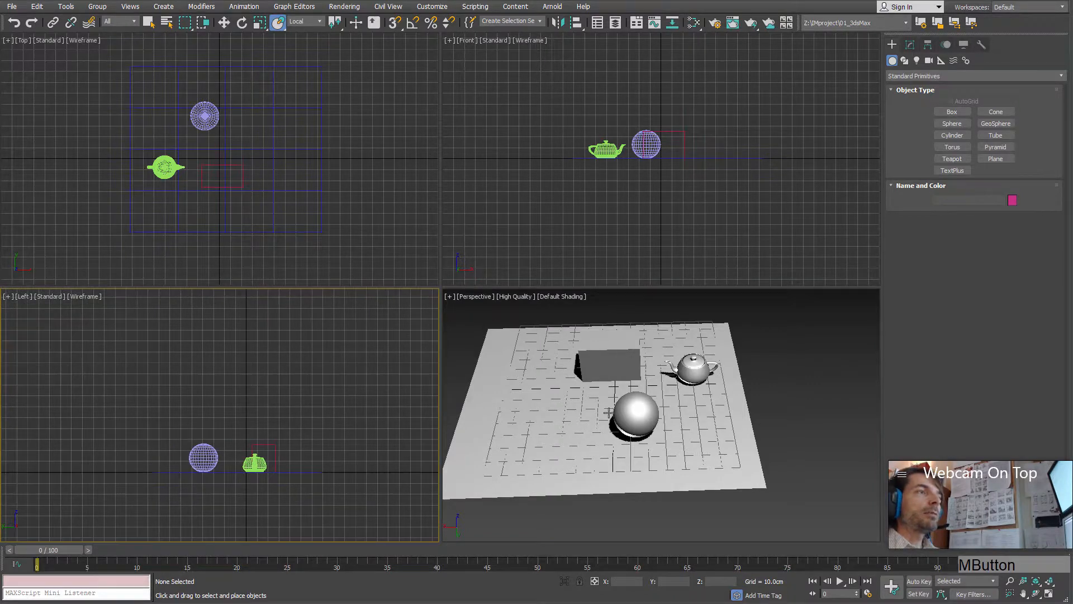
middle_click_drag(707, 417, 677, 423, "alt")
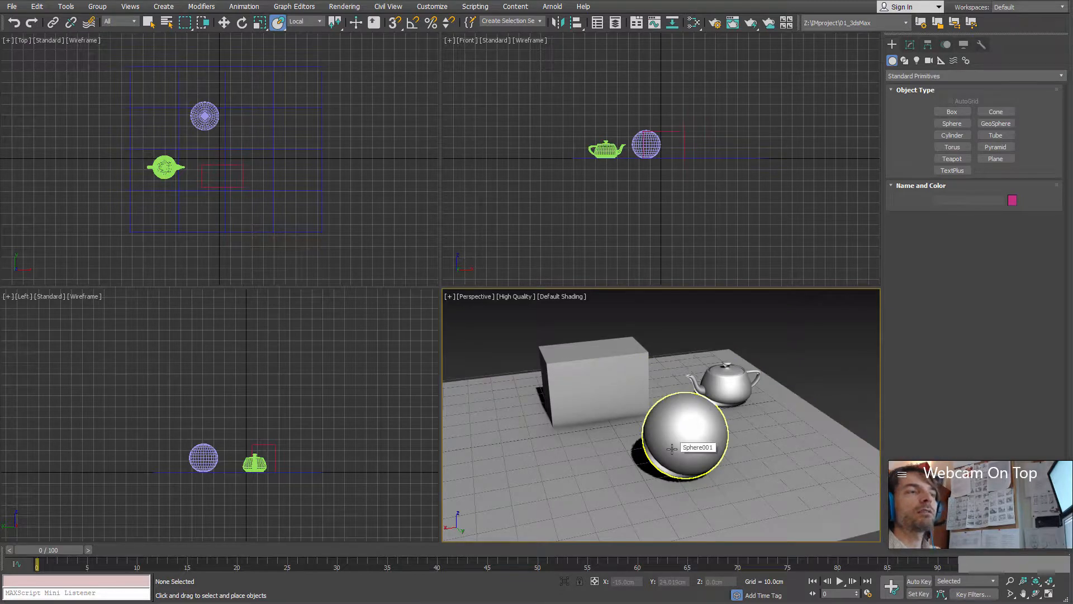
middle_click_drag(693, 443, 649, 450, "alt")
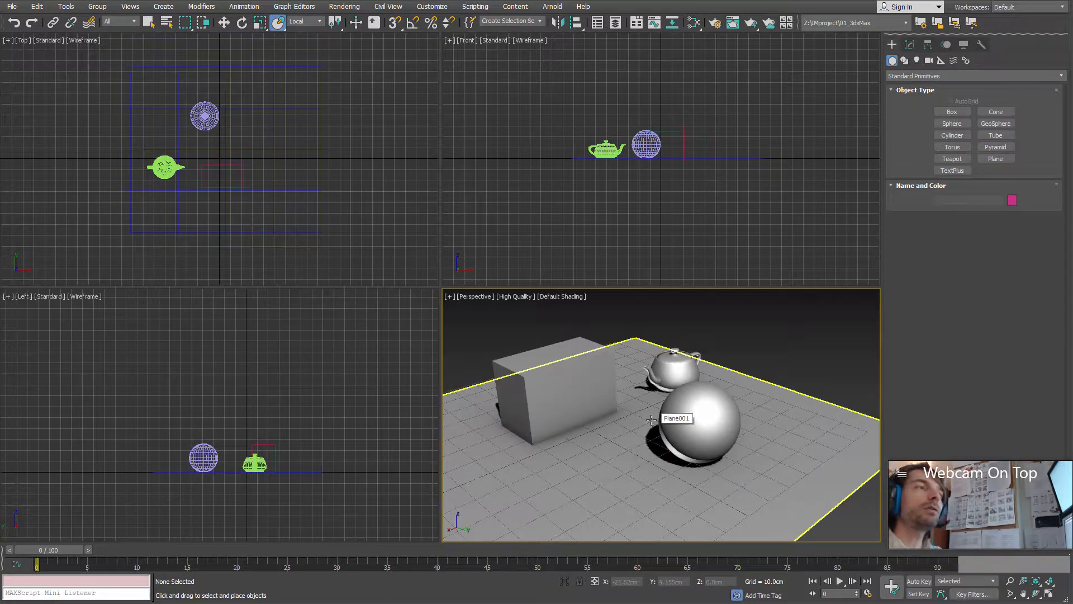
middle_click_drag(652, 419, 617, 396, "alt")
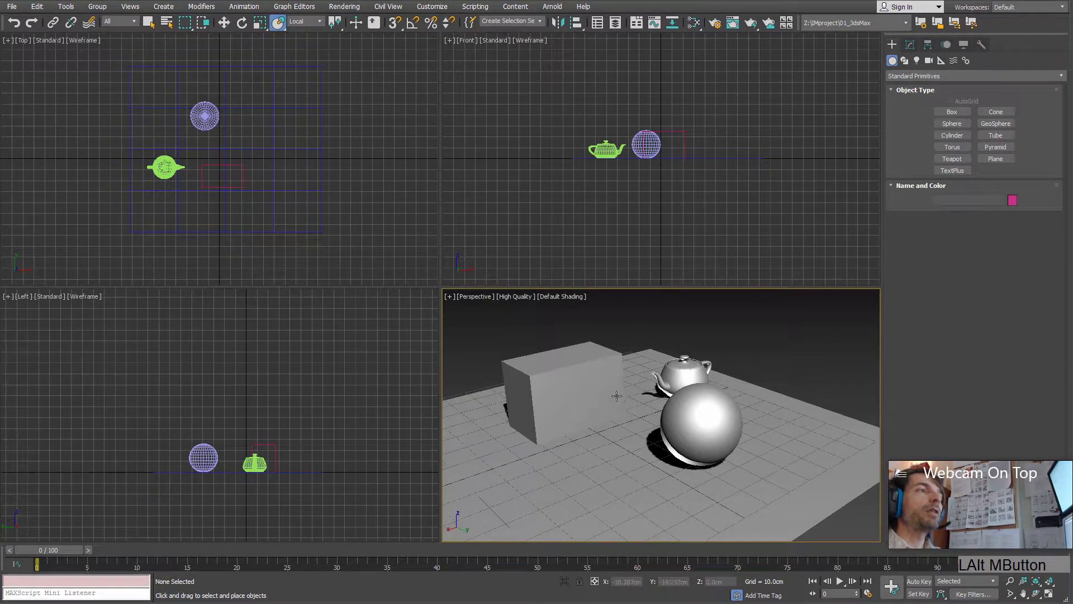
Compare the Perspective viewport in Standard quality with the Performance preset, leaving it set to Performance.
left_click(512, 297)
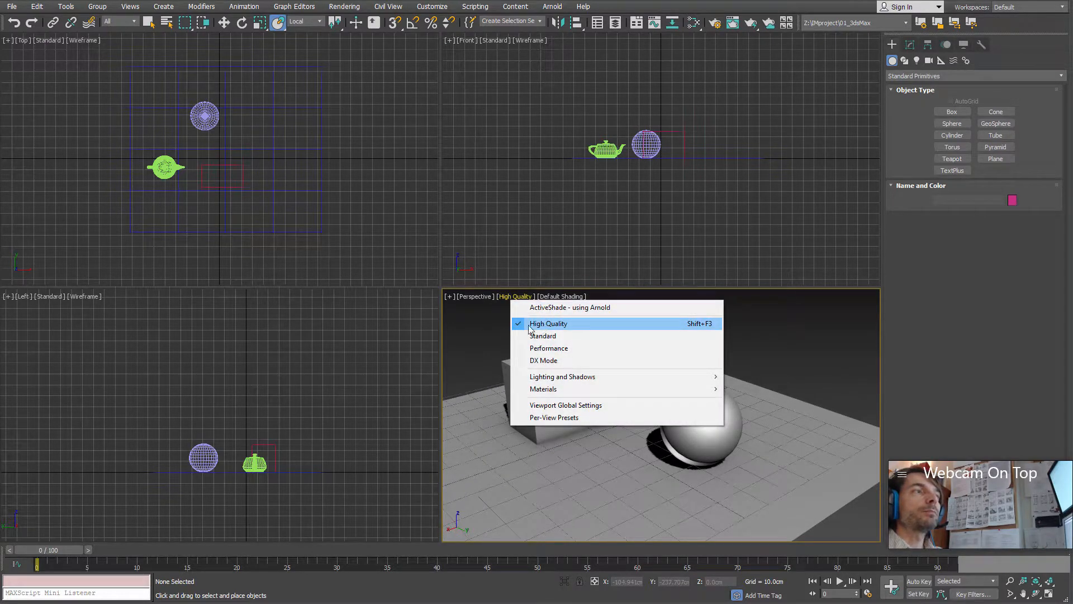
left_click(542, 335)
mouse_move(615, 403)
middle_mouse_down("alt")
mouse_move(648, 423)
mouse_move(527, 400)
mouse_move(501, 316)
middle_mouse_up("alt")
left_click(513, 298)
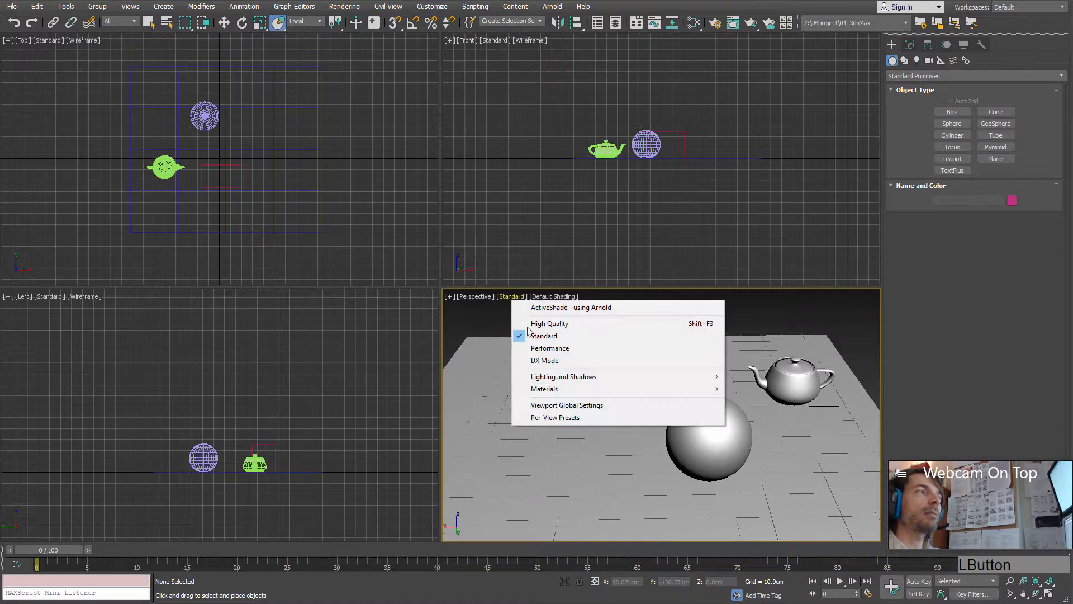
left_click(546, 351)
middle_click_drag(650, 420, 656, 385, "alt")
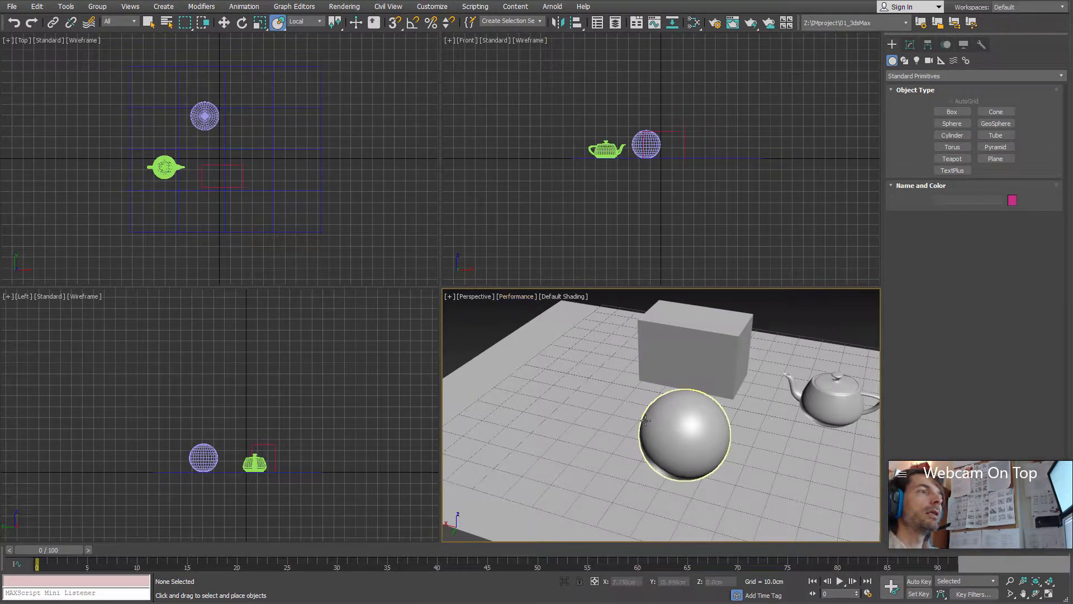
Switch the Perspective viewport from the Performance preset to High Quality and view the objects from another angle.
middle_click_drag(721, 424, 640, 406, "alt")
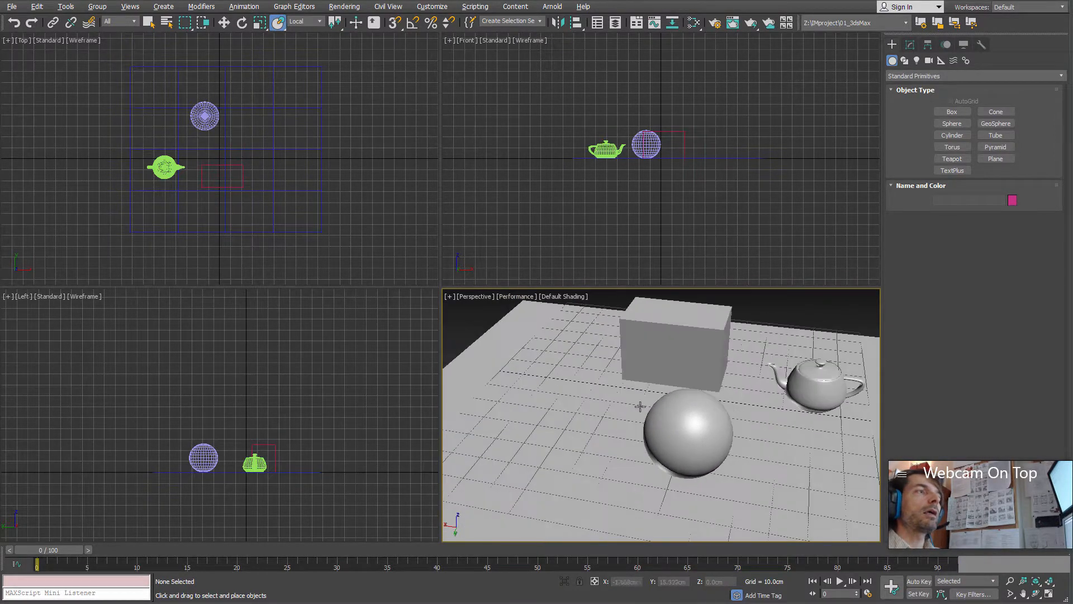
left_click(510, 296)
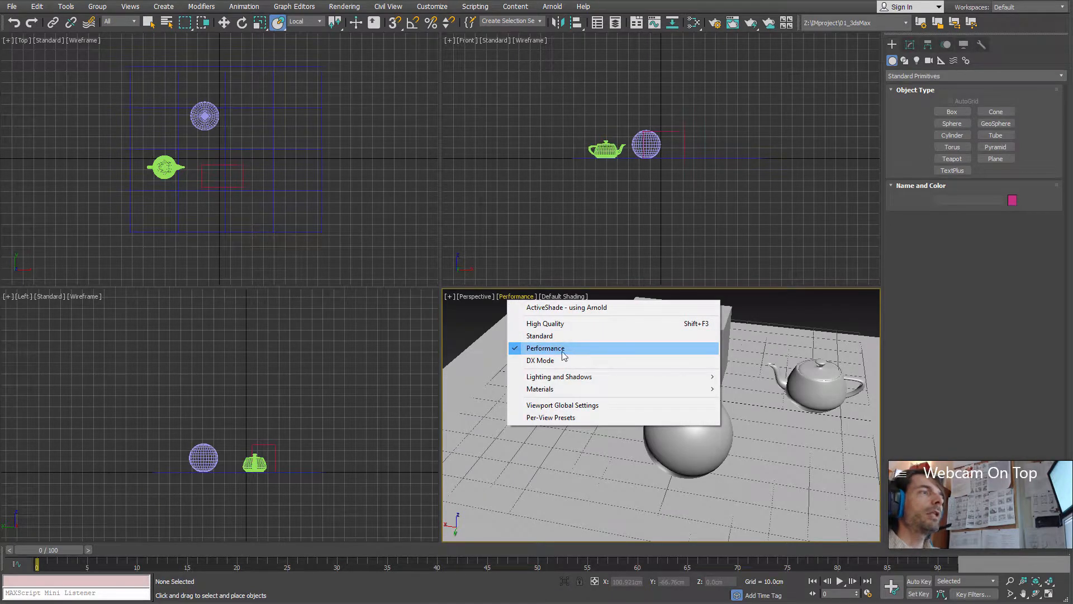
left_click(545, 323)
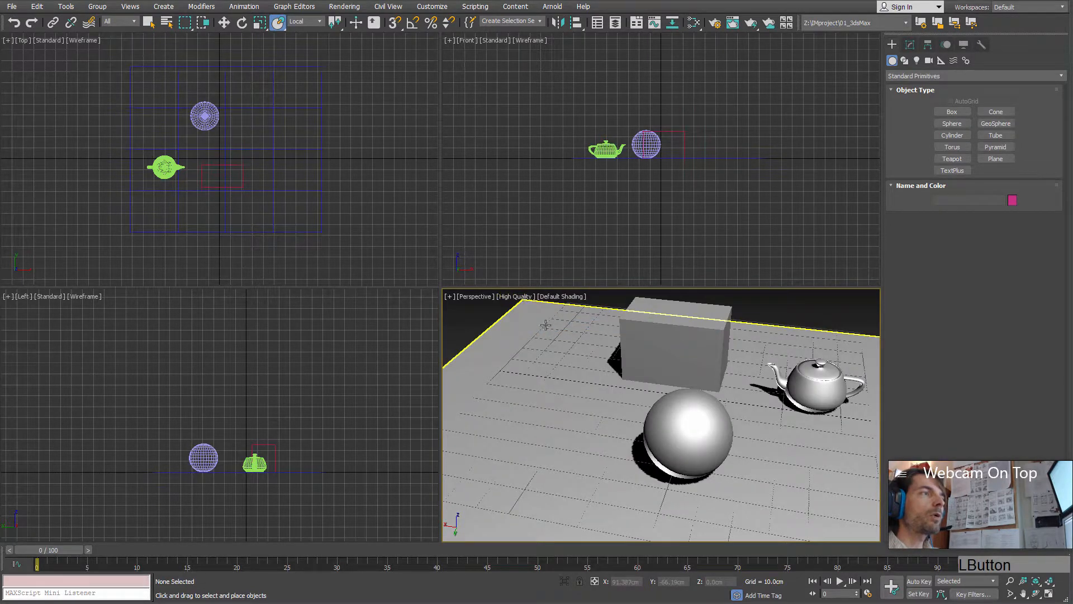
middle_click_drag(616, 400, 667, 404, "alt")
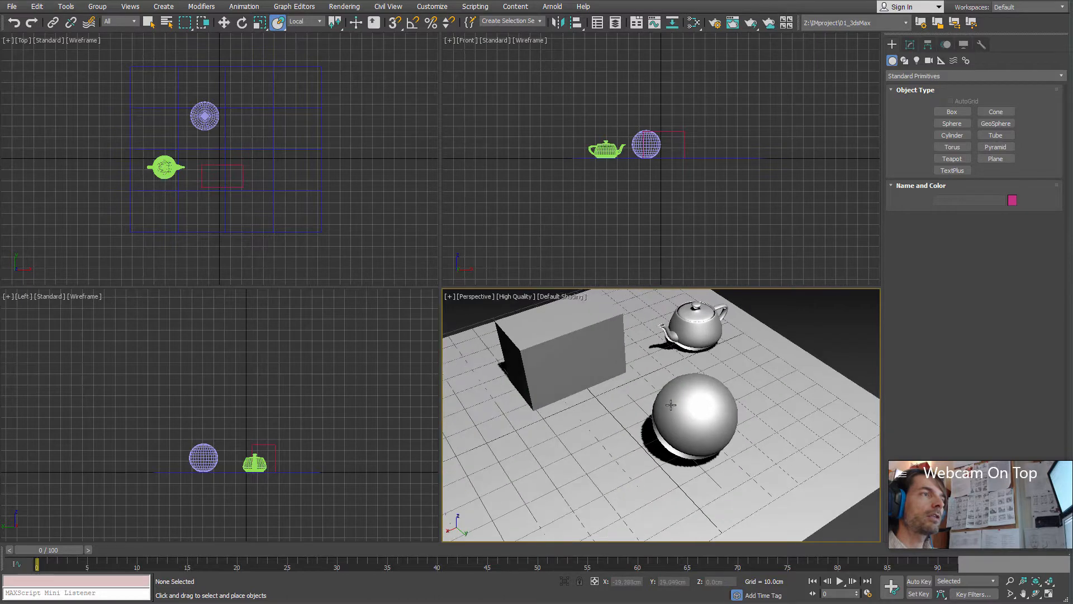
Maximize the Perspective viewport and frame the box, teapot and sphere in it.
key("alt+w")
middle_click_drag(515, 403, 534, 370, "alt")
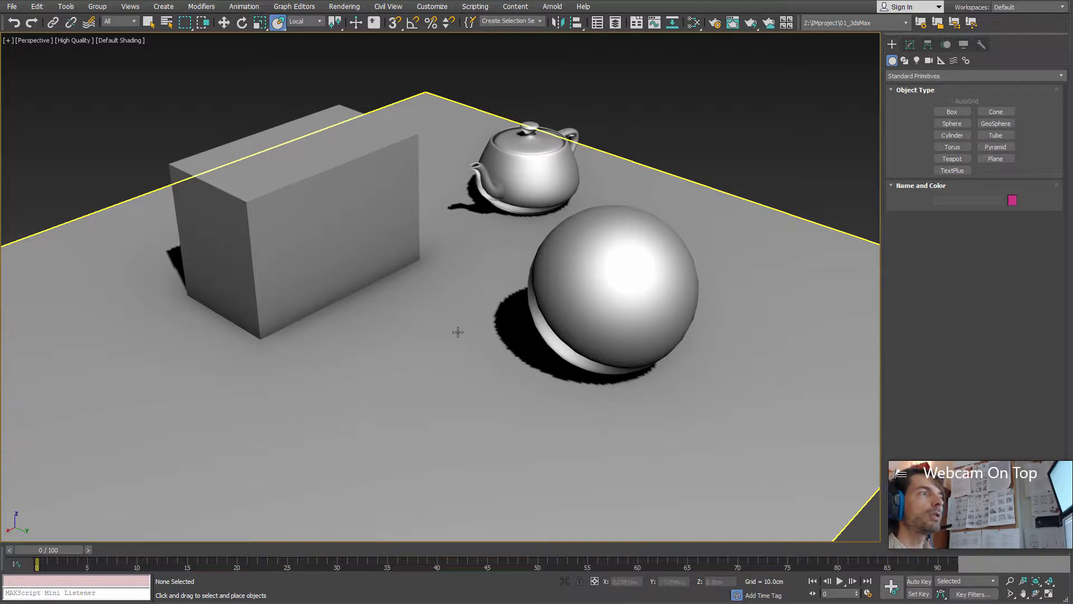
middle_click_drag(446, 327, 479, 321)
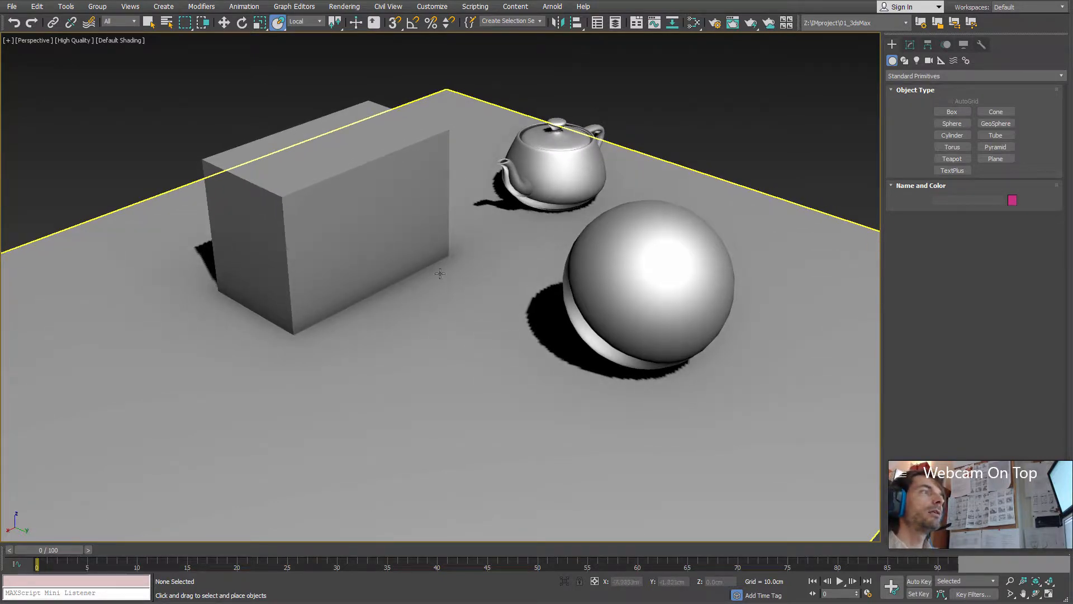
middle_click_drag(497, 316, 473, 346)
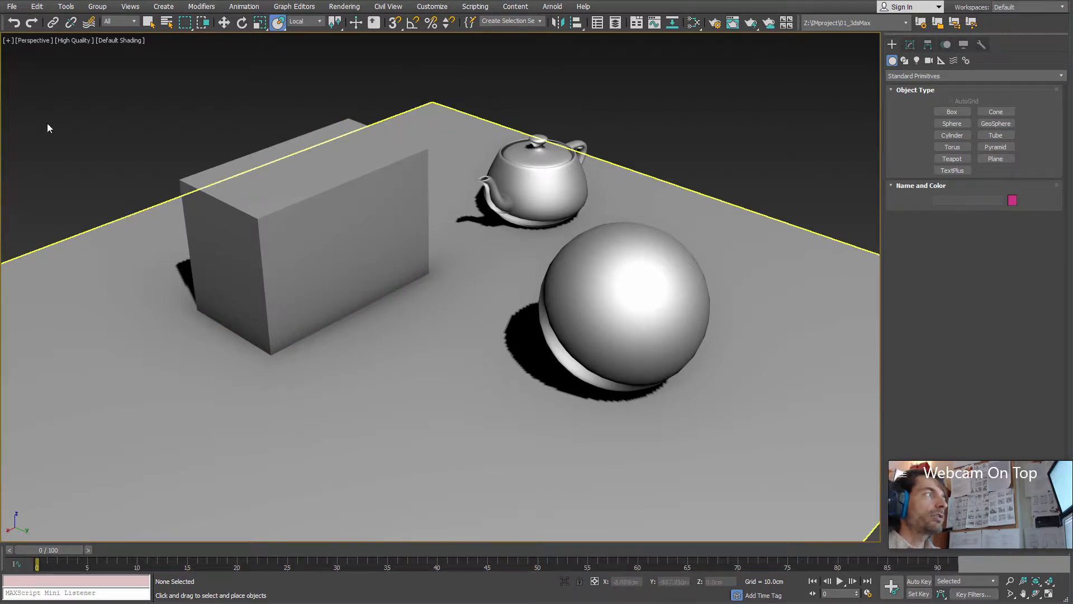
Turn off Ambient Occlusion in the Perspective viewport's lighting and shadow settings and check the objects' contact areas.
left_click(73, 40)
mouse_move(116, 123)
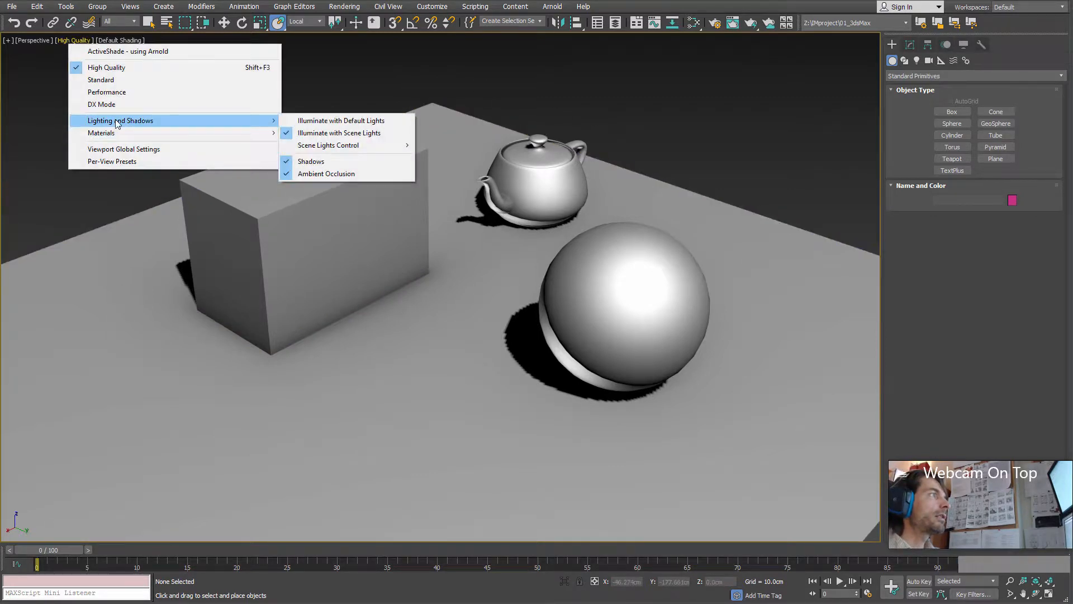
left_click(317, 174)
middle_click_drag(448, 300, 306, 87, "alt")
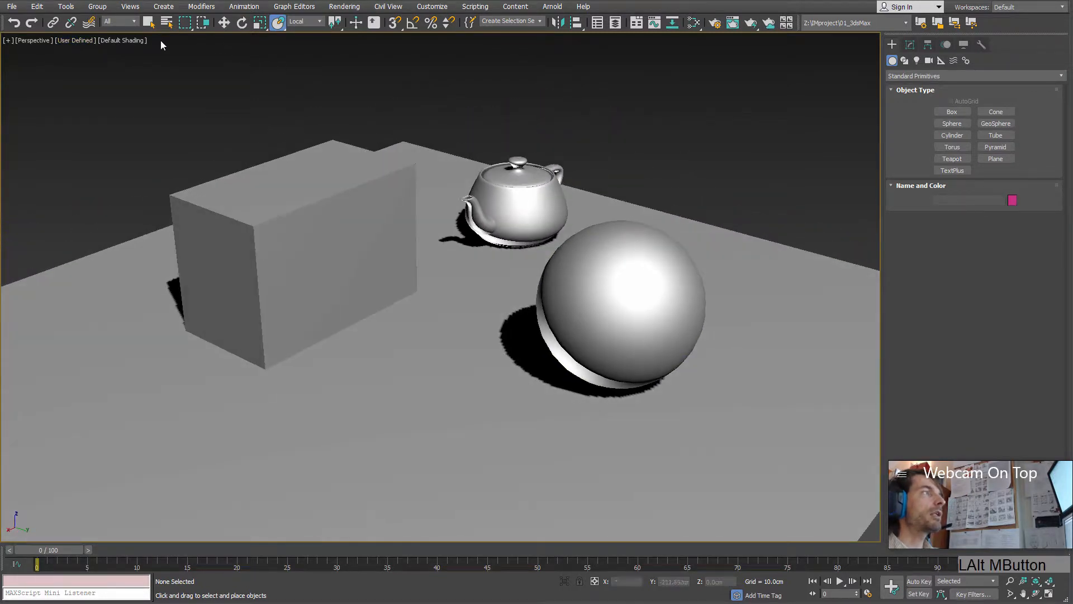
Turn off Shadows in the Perspective viewport's lighting and shadow settings and check the objects on the plane.
left_click(84, 41)
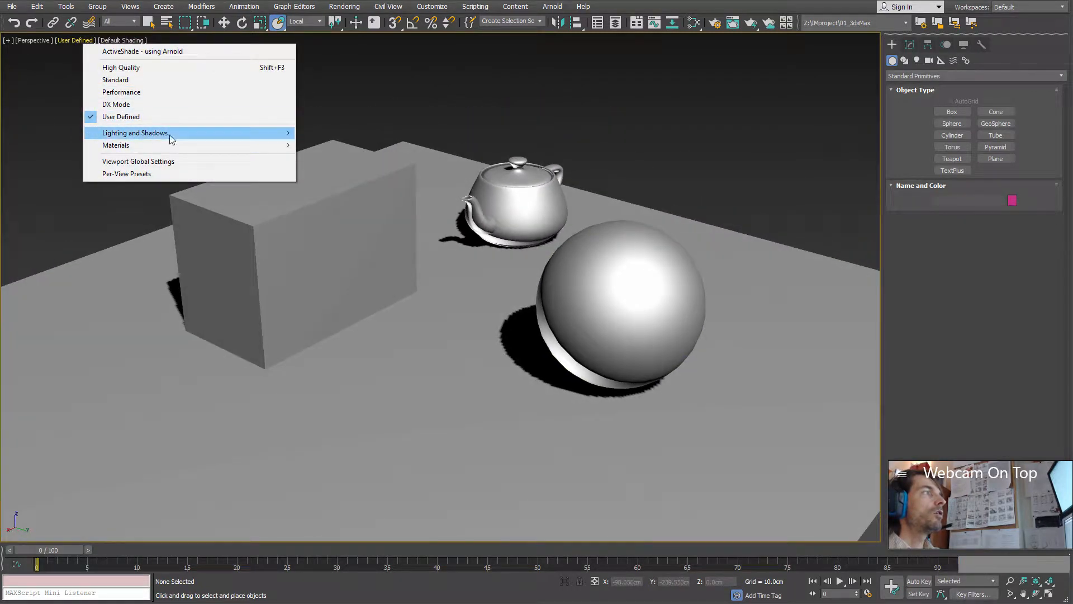
mouse_move(263, 133)
left_click(334, 174)
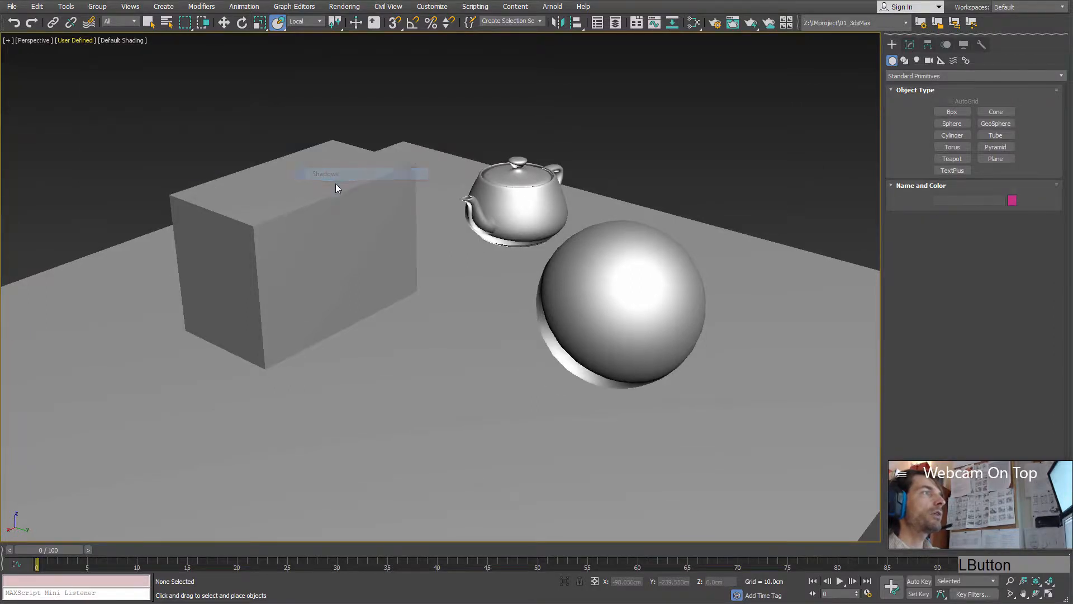
middle_click_drag(457, 246, 312, 196, "alt")
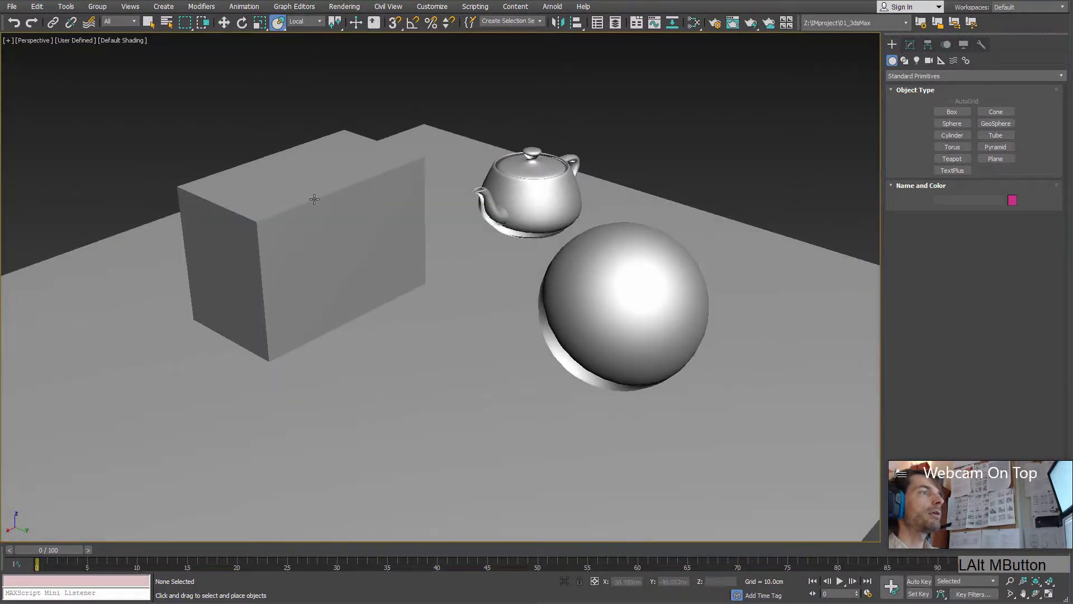
Set the Perspective viewport's visual quality to the Standard preset.
left_click(79, 41)
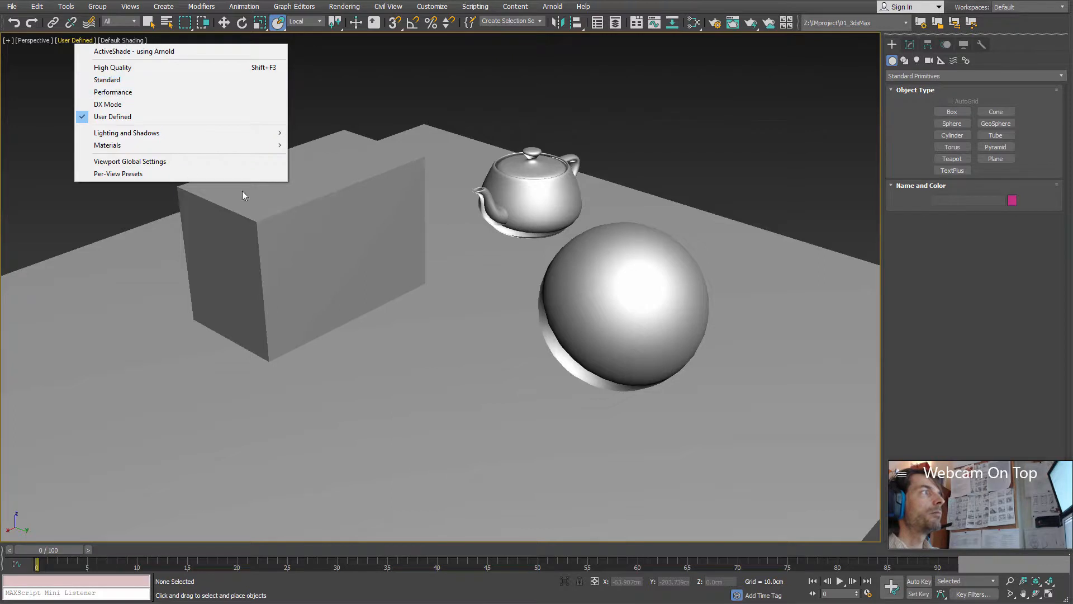
middle_click(514, 256)
middle_click_drag(515, 256, 397, 200, "alt")
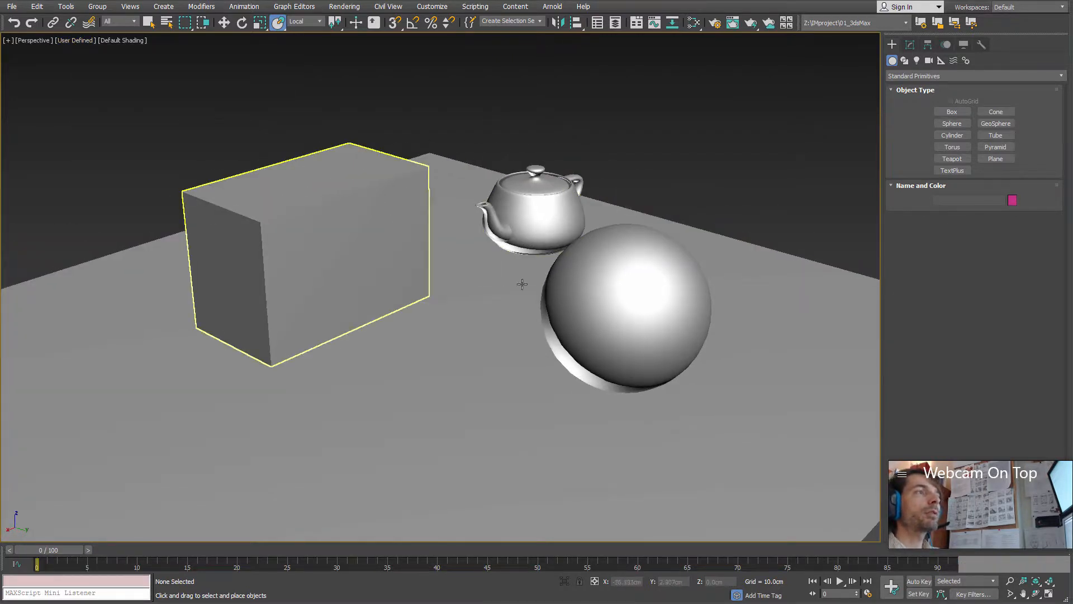
middle_click_drag(520, 283, 508, 285, "alt")
left_click(81, 45)
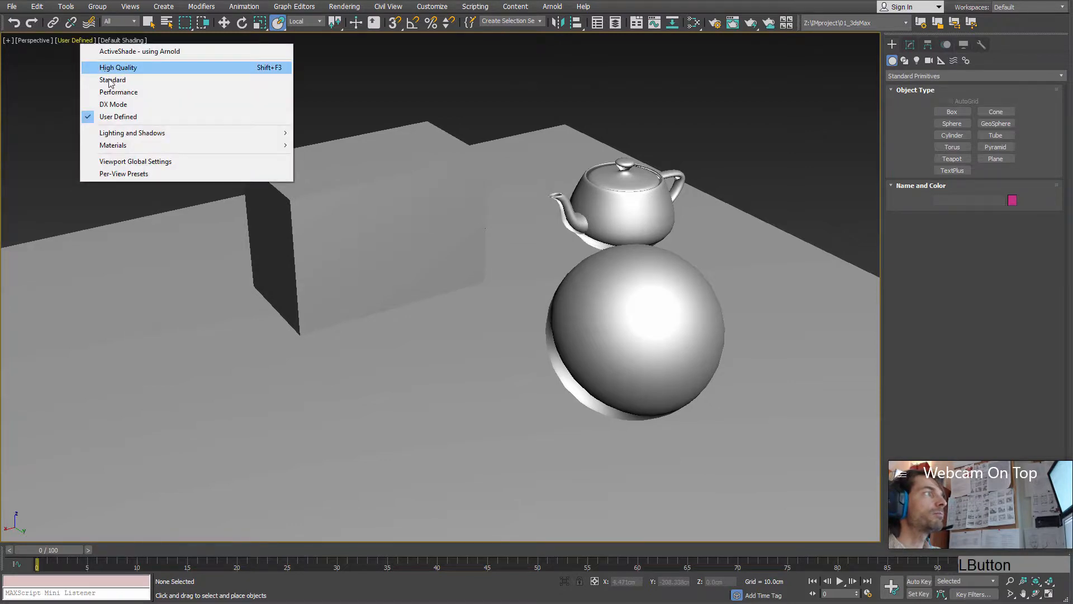
left_click(93, 79)
middle_click_drag(382, 279, 427, 275, "alt")
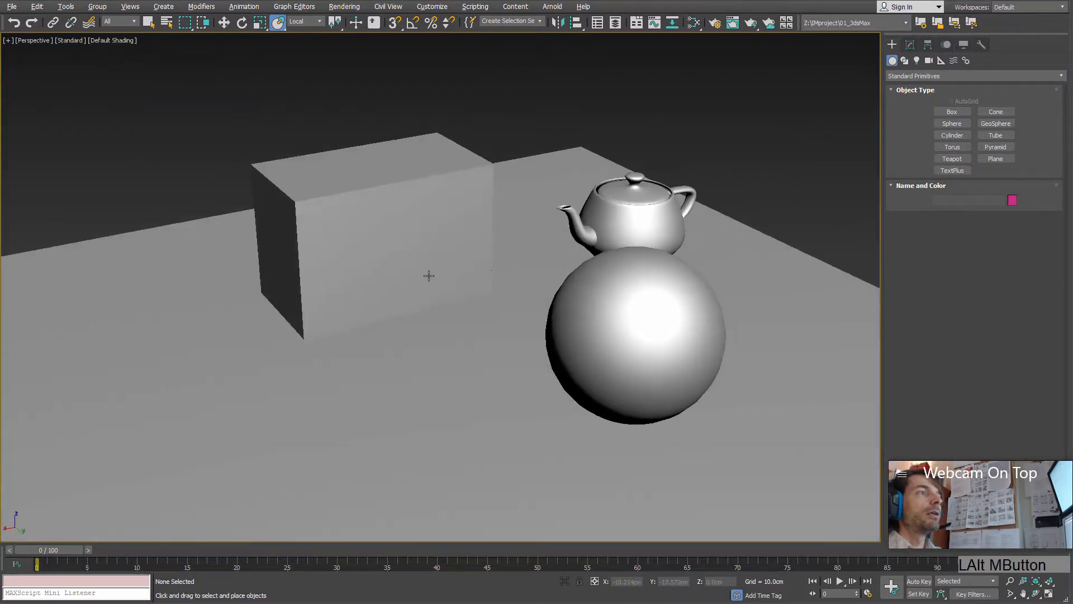
Review the Lighting and Shadows options available with the Standard preset, leaving them as they are.
left_click(69, 45)
mouse_move(268, 133)
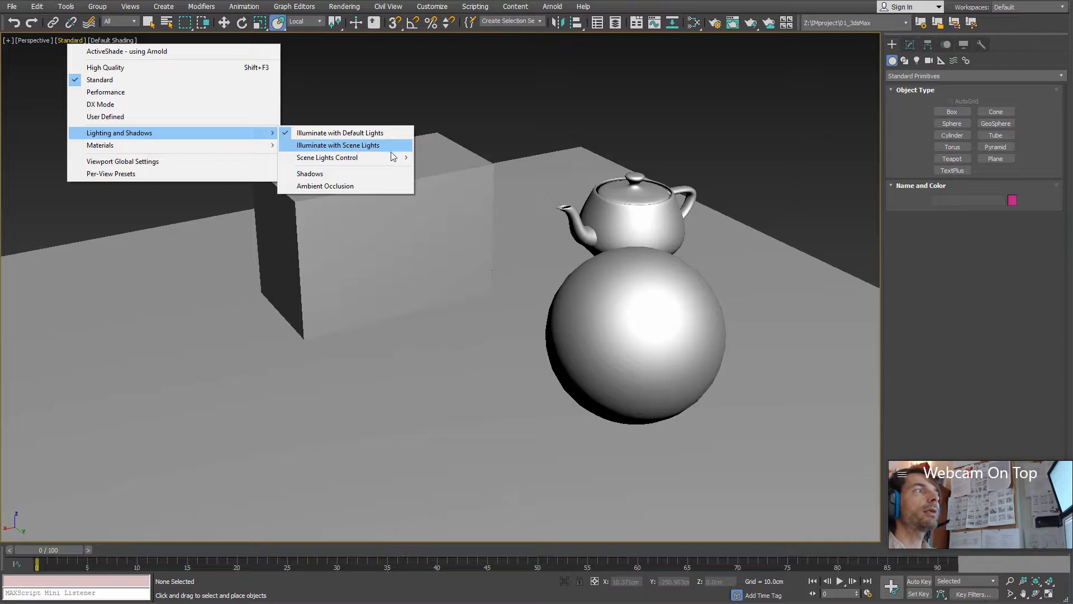
left_click(473, 305)
middle_click_drag(501, 358, 393, 208, "alt")
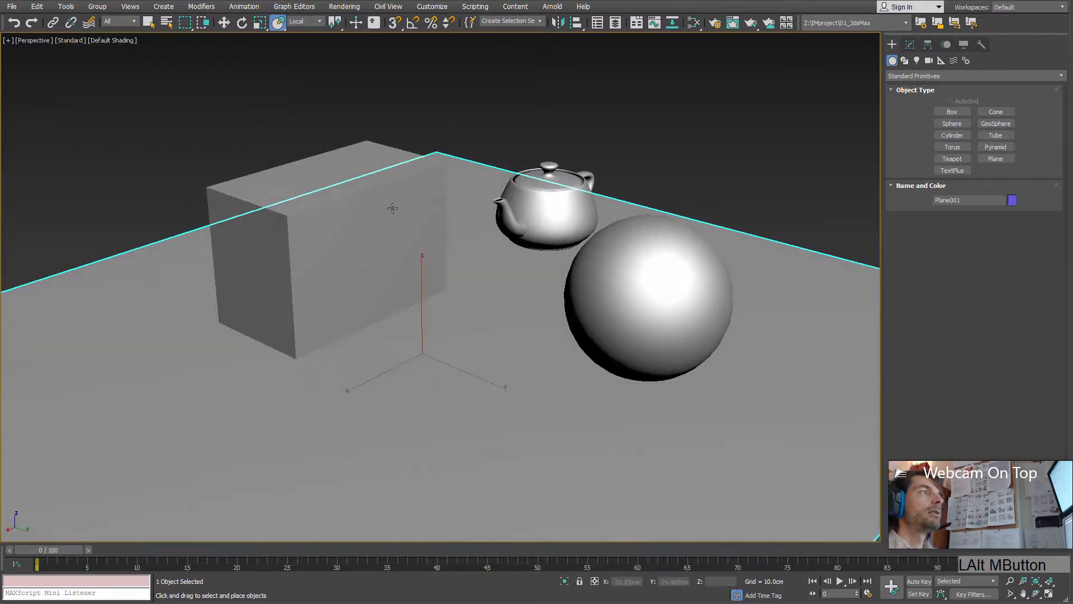
Review the list of shading modes for the Perspective viewport and look at the objects in Default Shading.
left_click(110, 39)
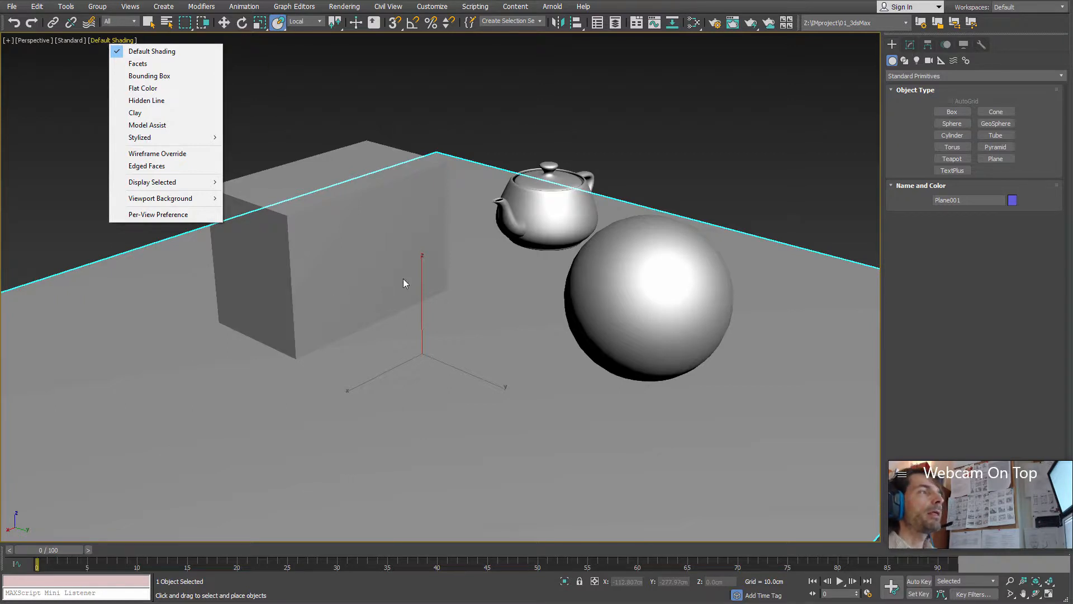
right_click(408, 222)
right_click(407, 222)
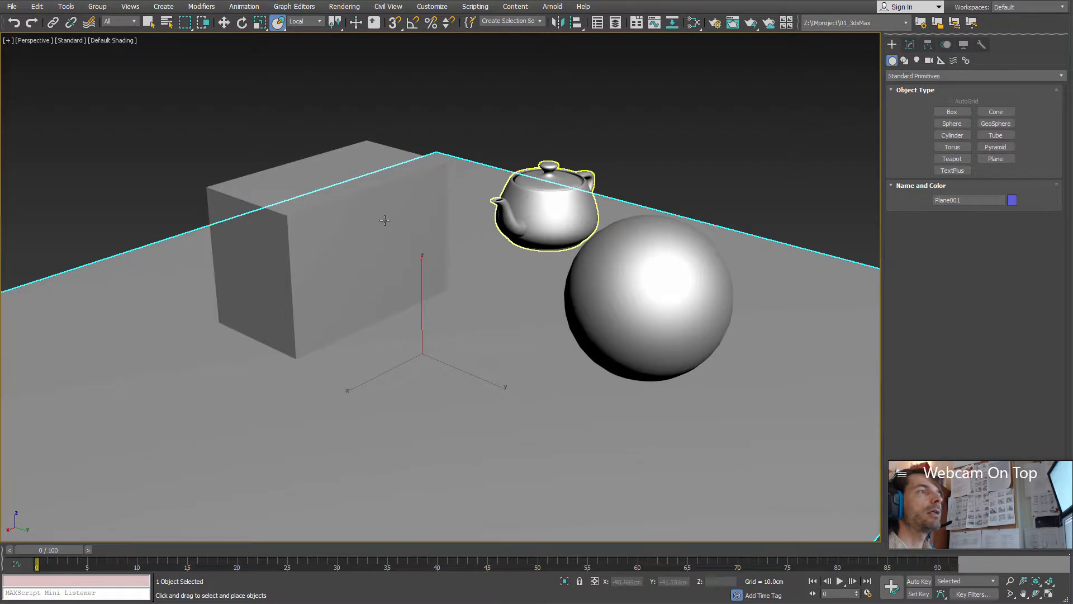
middle_click_drag(613, 317, 564, 313, "alt")
left_click(112, 41)
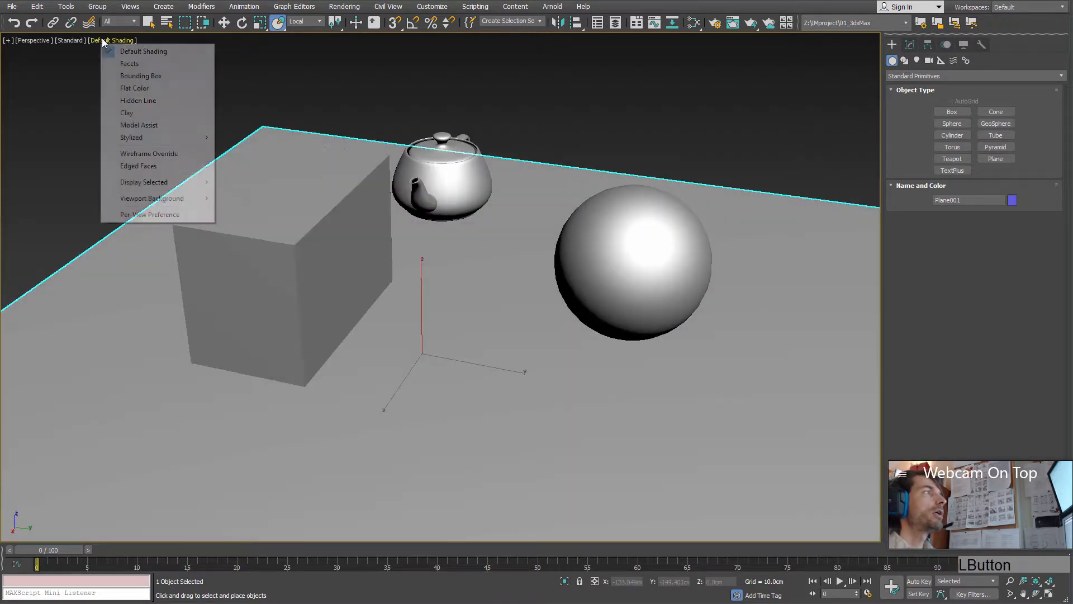
mouse_move(480, 187)
middle_mouse_down("alt")
mouse_move(554, 216)
mouse_move(545, 210)
middle_mouse_up("alt")
Switch the Perspective viewport's shading mode to Facets and bring the sphere close into view.
left_click(110, 41)
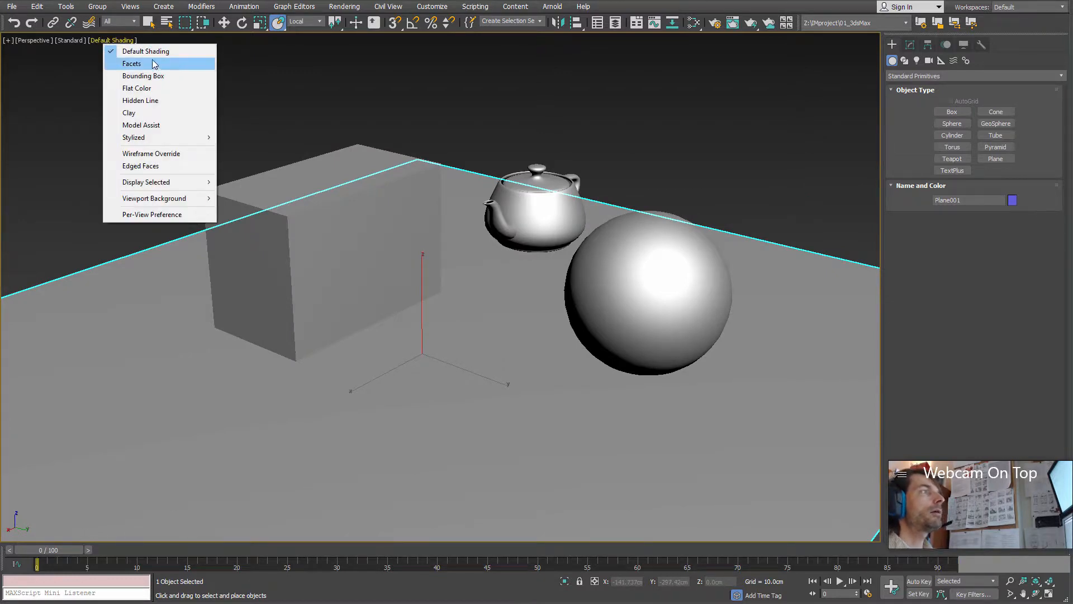
left_click(113, 65)
mouse_move(481, 282)
middle_mouse_down("alt")
mouse_move(549, 300)
mouse_move(599, 240)
mouse_move(606, 213)
mouse_move(555, 225)
mouse_move(558, 252)
mouse_move(543, 247)
mouse_move(539, 266)
middle_mouse_up("alt")
scroll(540, 267, "up", 2)
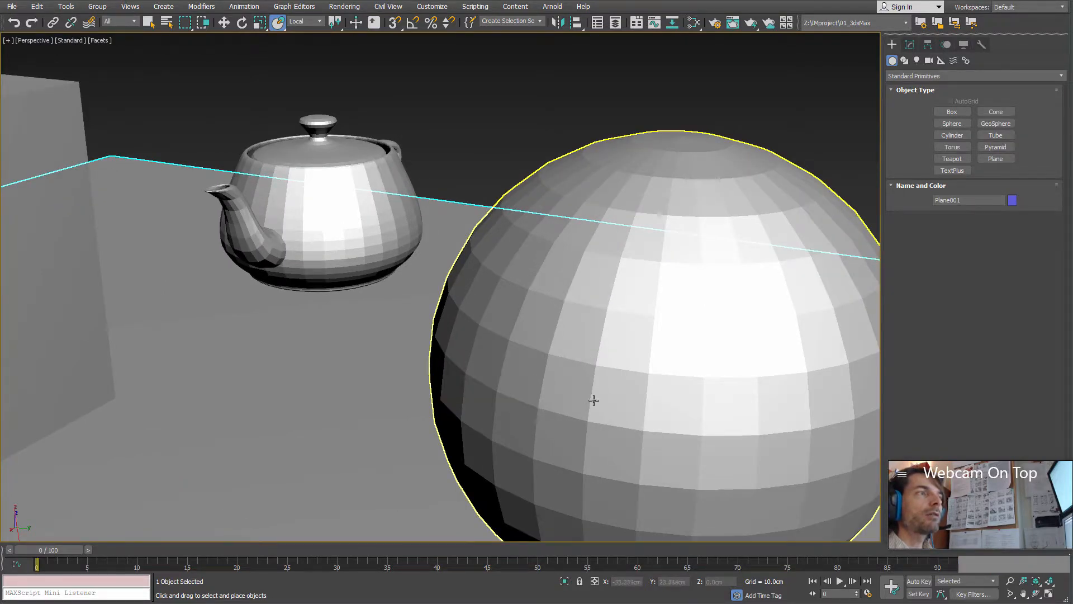
Examine the flat polygon faces of the sphere and teapot in Facets shading from several distances and angles.
scroll(558, 300, "down", 3)
scroll(580, 297, "down", 1)
middle_click_drag(579, 296, 515, 306, "alt")
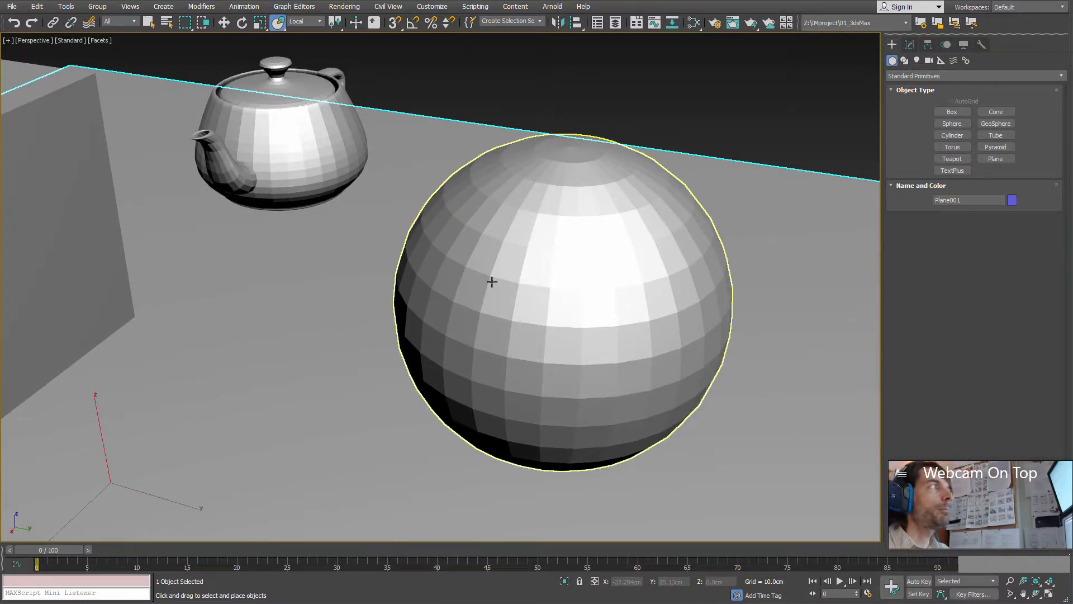
scroll(551, 249, "down", 2)
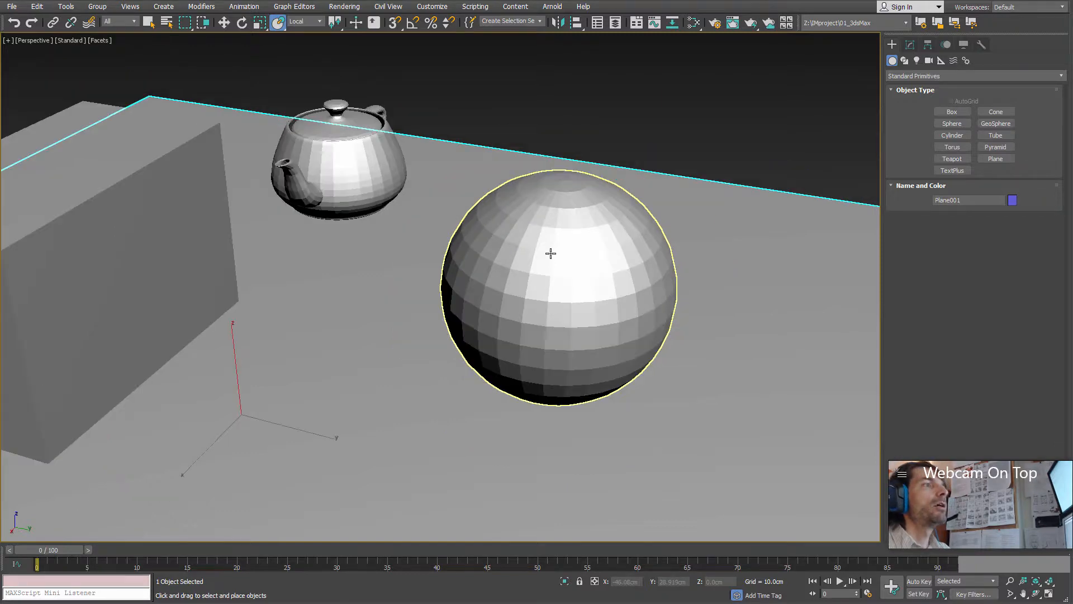
scroll(551, 249, "up", 4)
middle_click_drag(541, 242, 525, 257, "alt")
scroll(510, 249, "down", 3)
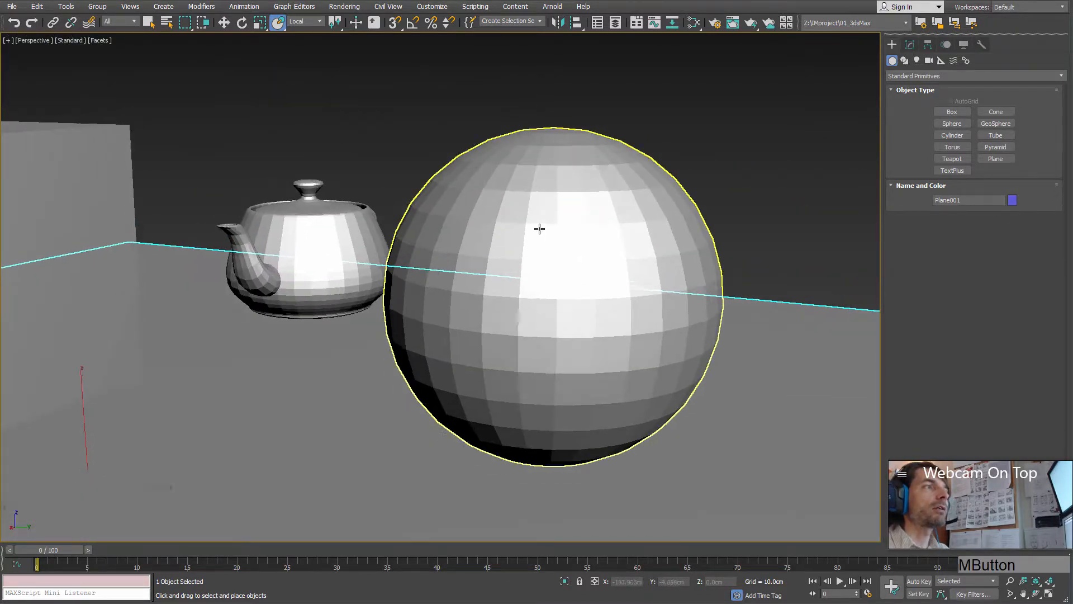
scroll(500, 210, "up", 3)
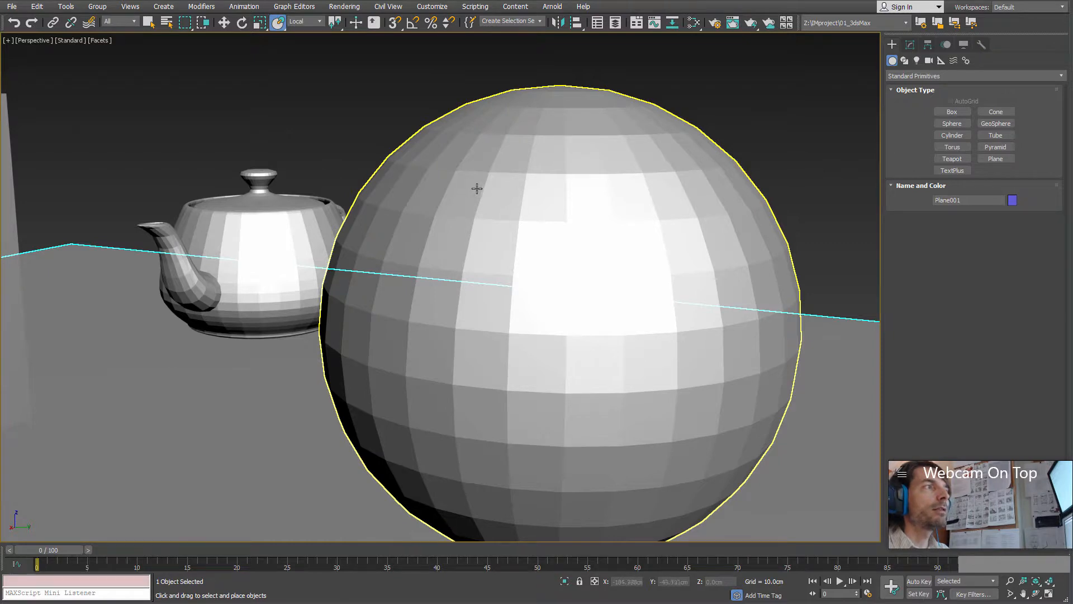
Return the Perspective viewport to Default Shading and inspect the smoothed surface of the sphere.
left_click(99, 40)
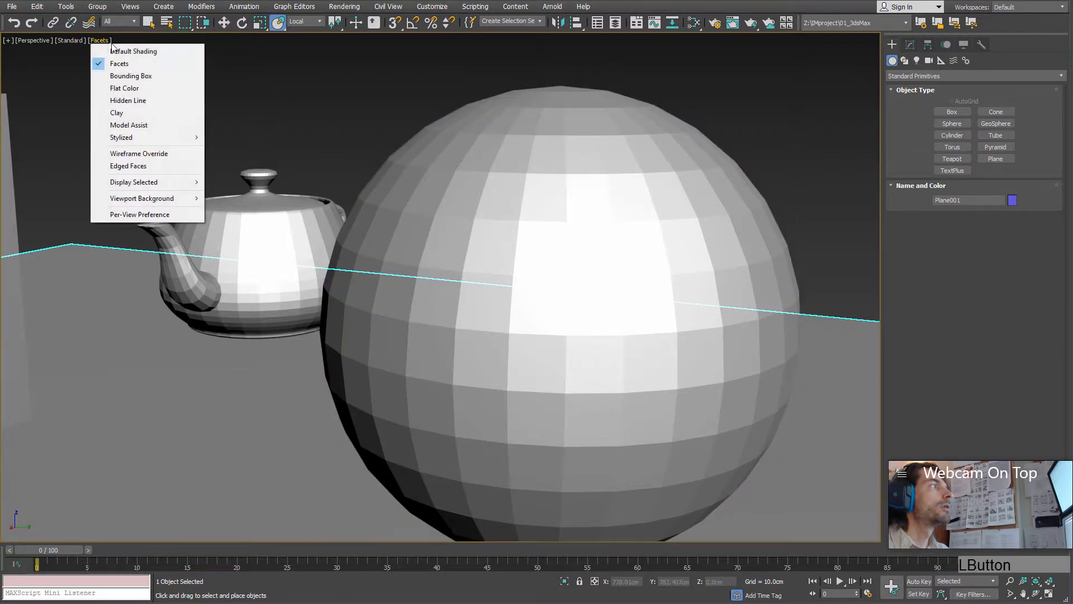
left_click(140, 48)
mouse_move(489, 224)
middle_mouse_down("alt")
mouse_move(567, 233)
mouse_move(573, 252)
mouse_move(611, 239)
mouse_move(615, 197)
mouse_move(638, 246)
middle_mouse_up("alt")
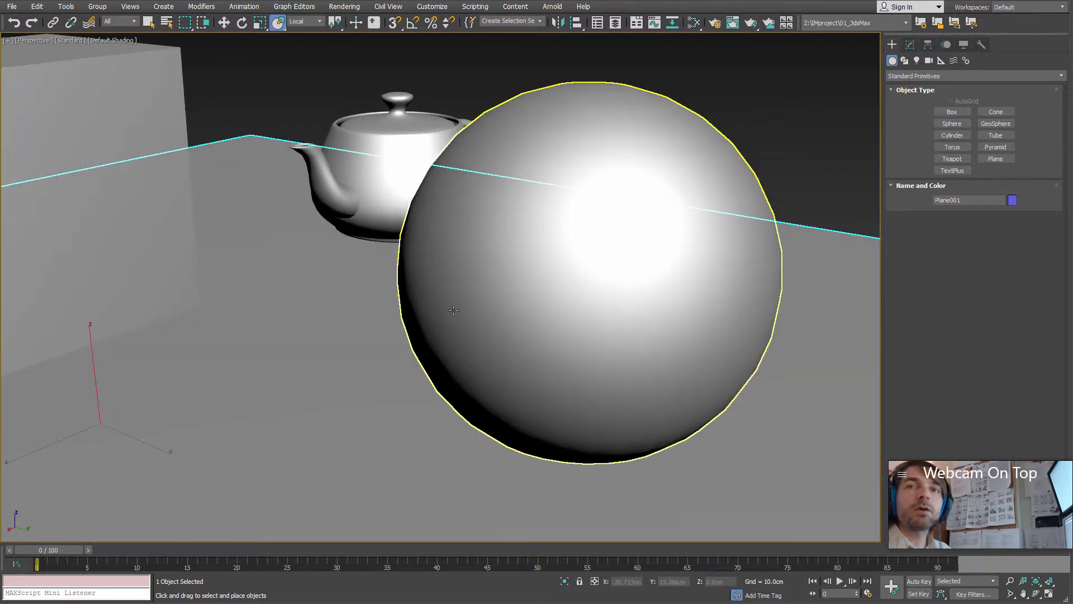
middle_click_drag(469, 232, 522, 296)
scroll(613, 230, "up", 2)
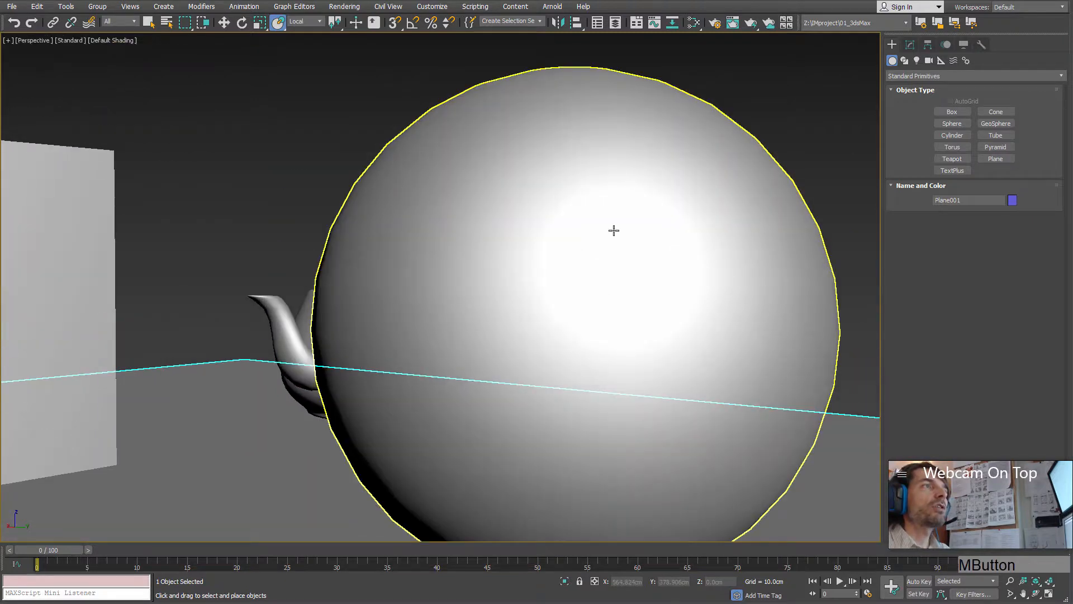
Deselect the ground plane and examine the sphere's outline up close in Default Shading.
left_click(814, 91)
scroll(698, 112, "up", 3)
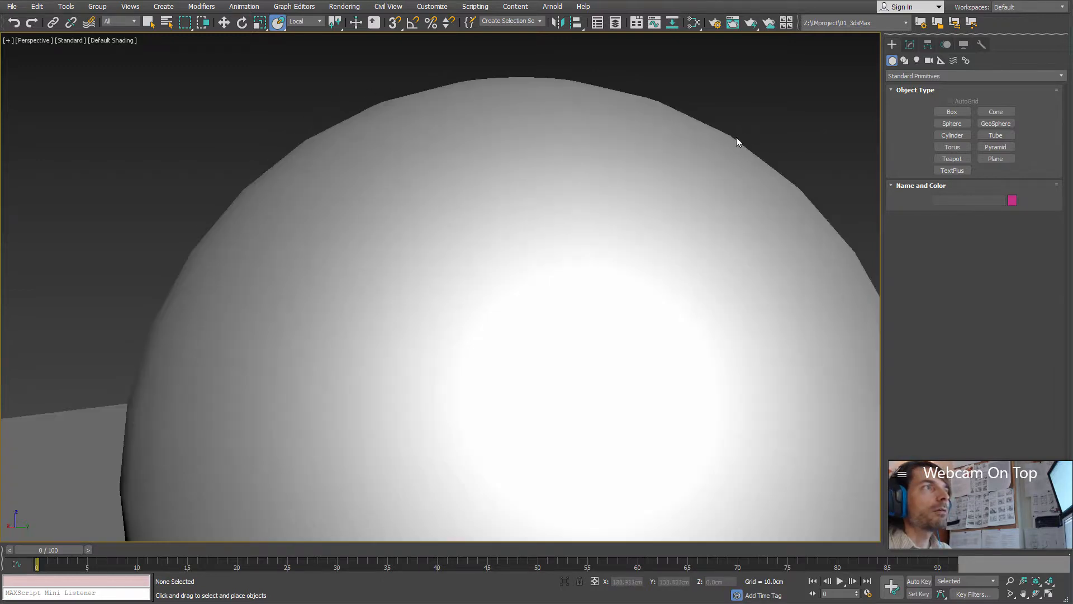
middle_click_drag(736, 136, 750, 119, "ctrl+alt")
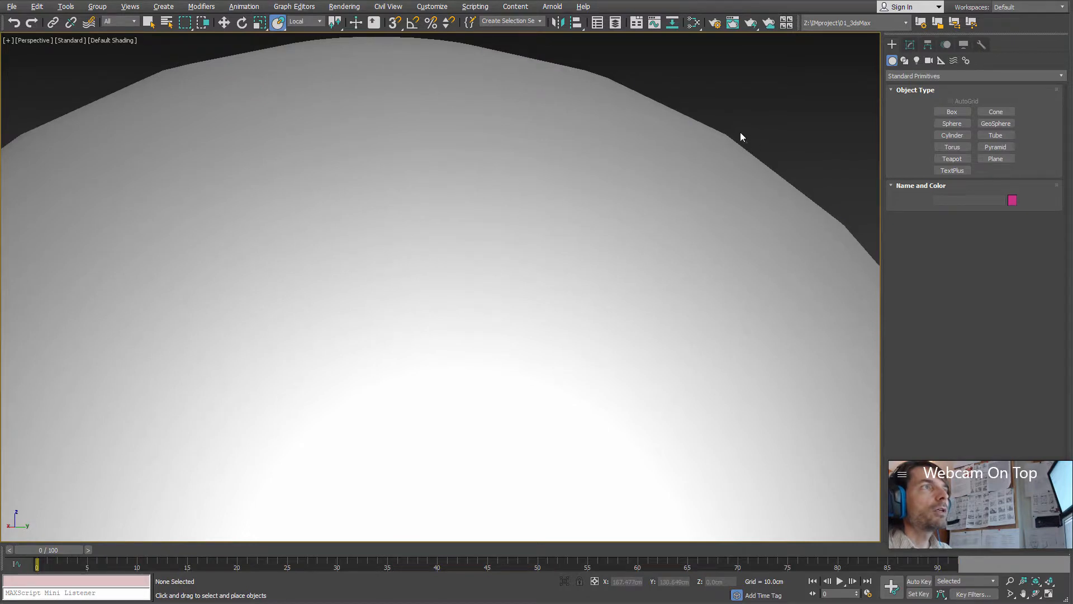
scroll(705, 218, "down", 6)
middle_click_drag(661, 216, 596, 154)
middle_click_drag(595, 153, 601, 321, "alt")
scroll(637, 246, "down", 2)
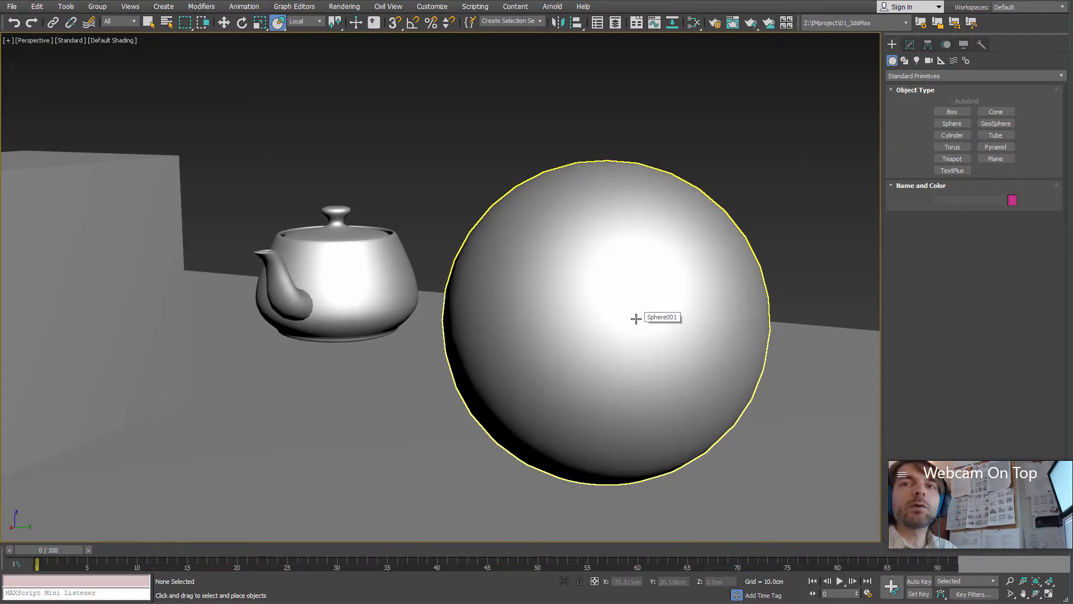
Set the Perspective viewport's shading back to Facets to compare the sphere with its smoothed display.
left_click(112, 40)
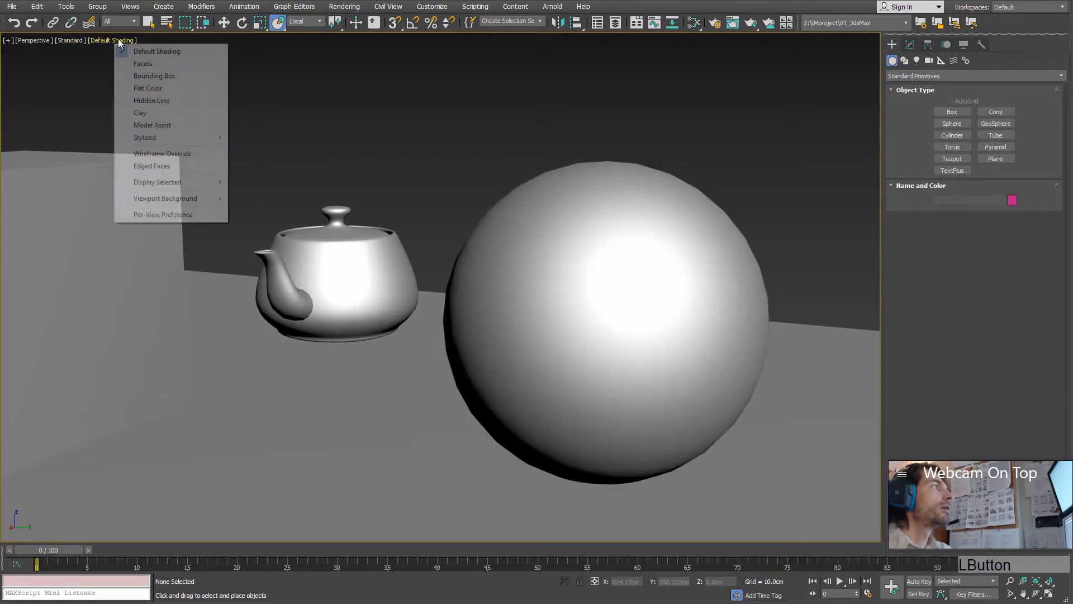
left_click(134, 65)
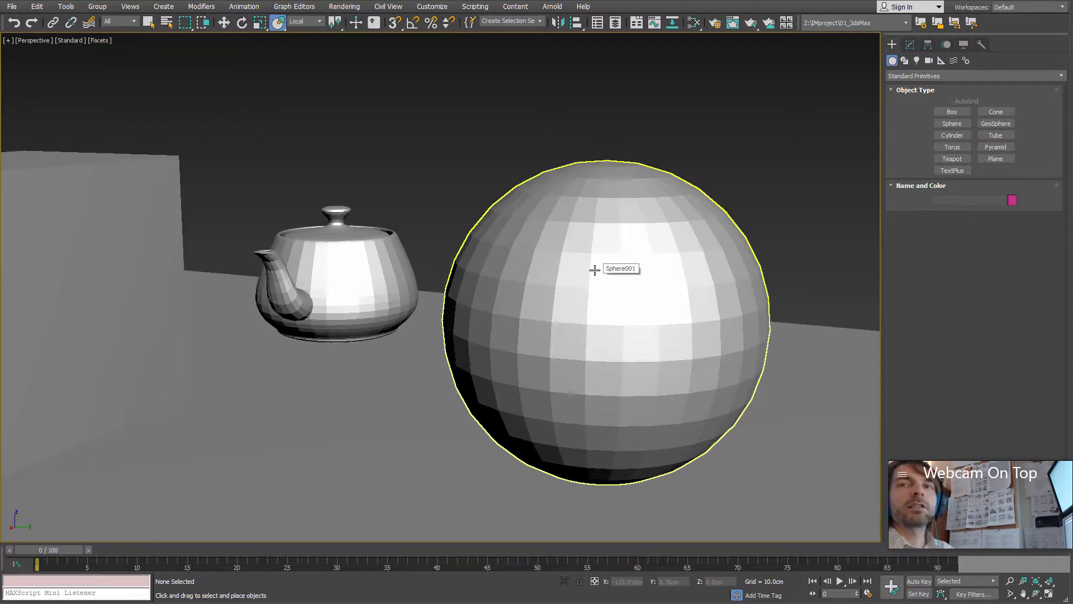
Inspect the sphere's flat faces from several distances, and return the Perspective viewport to Default Shading.
scroll(578, 274, "down", 2)
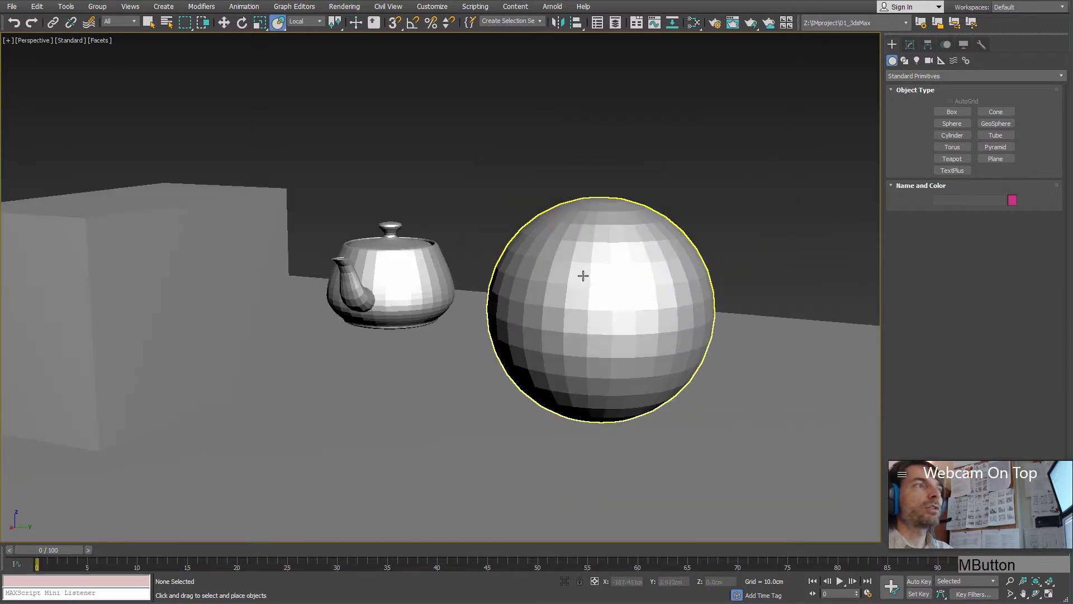
right_click(664, 302)
scroll(539, 304, "up", 3)
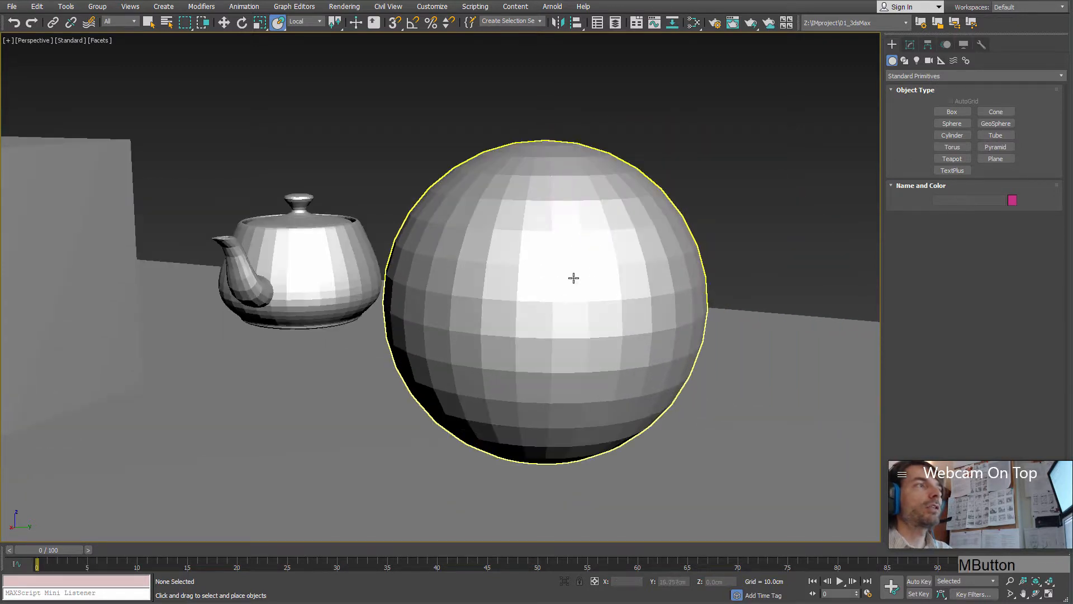
middle_click_drag(592, 247, 646, 297)
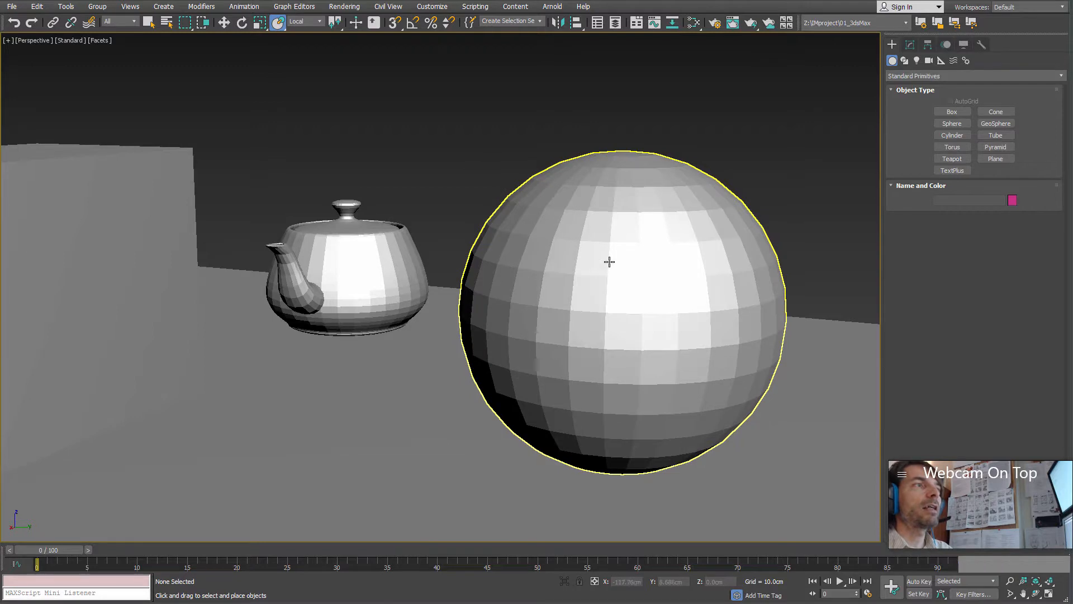
middle_click_drag(628, 261, 555, 240, "alt")
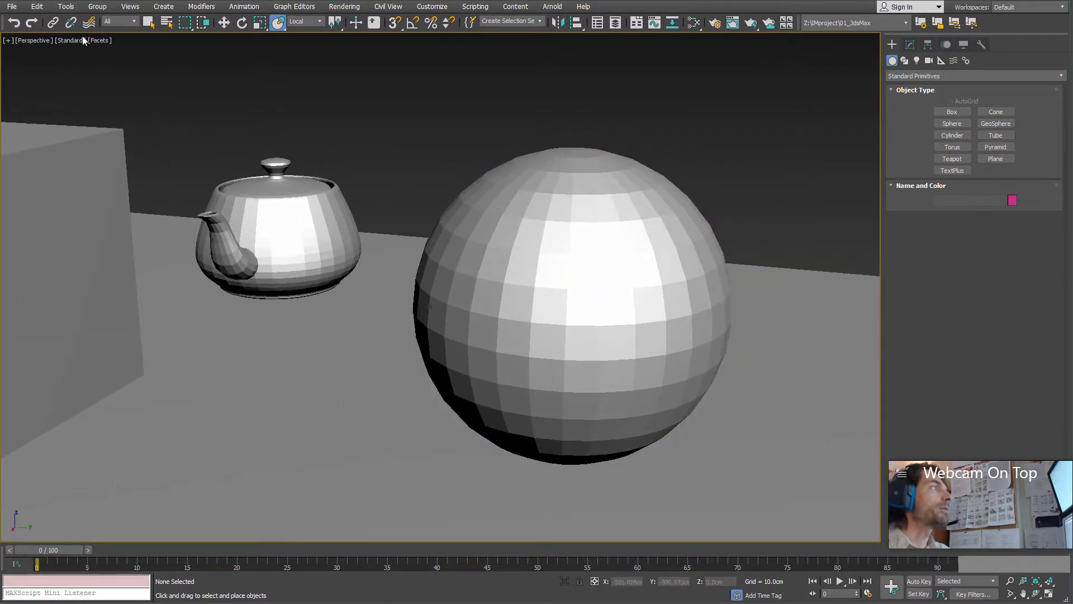
left_click(101, 40)
left_click(158, 49)
mouse_move(553, 240)
middle_mouse_down("alt")
mouse_move(538, 237)
mouse_move(563, 235)
mouse_move(592, 258)
middle_mouse_up("alt")
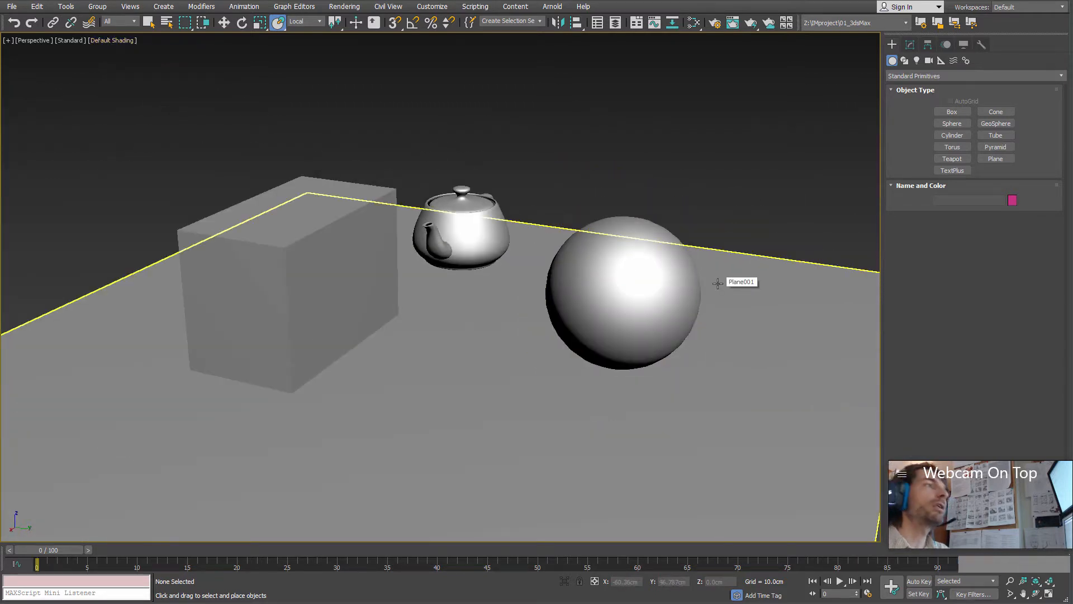
Set the Perspective viewport's shading to Bounding Box and view the objects' boxes from another angle.
left_click(112, 39)
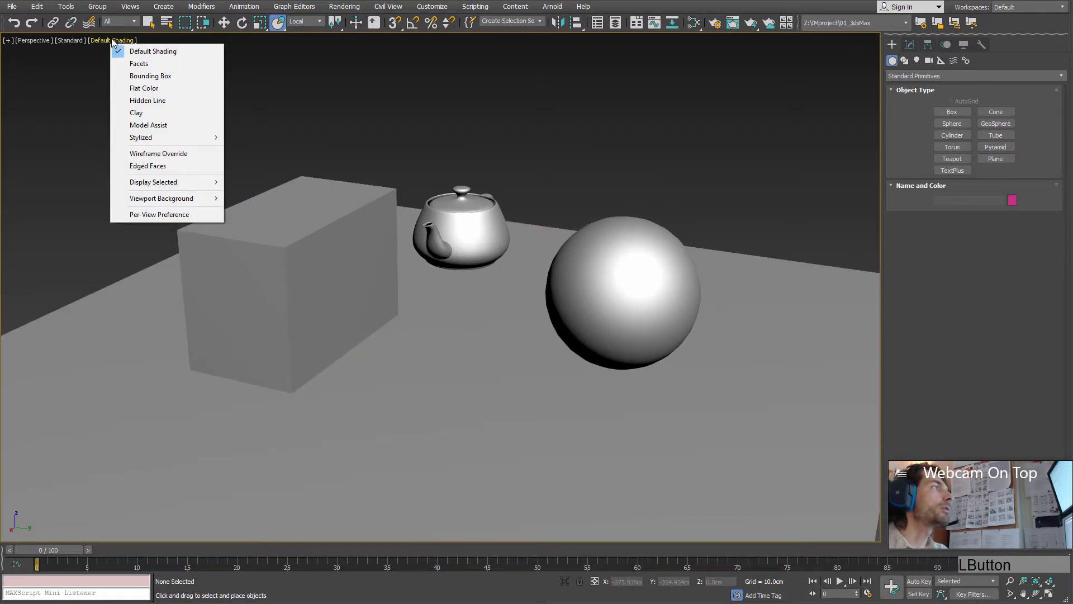
left_click(172, 78)
middle_click_drag(559, 307, 609, 316, "alt")
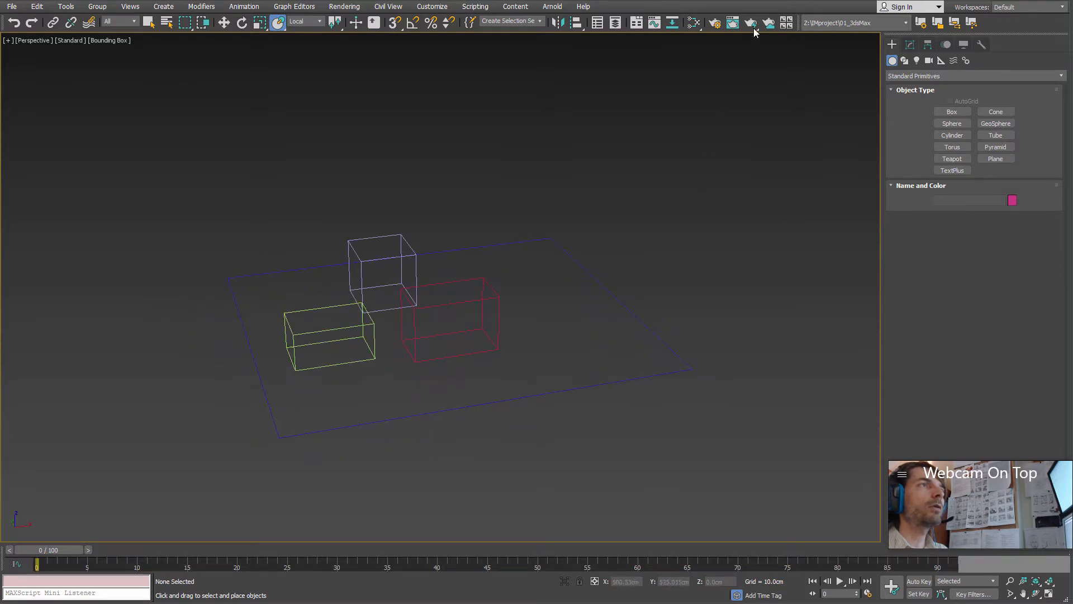
Run an ActiveShade render of the scene, compare it with the bounding-box view from several angles, and close the render window.
left_click_drag(752, 26, 751, 81)
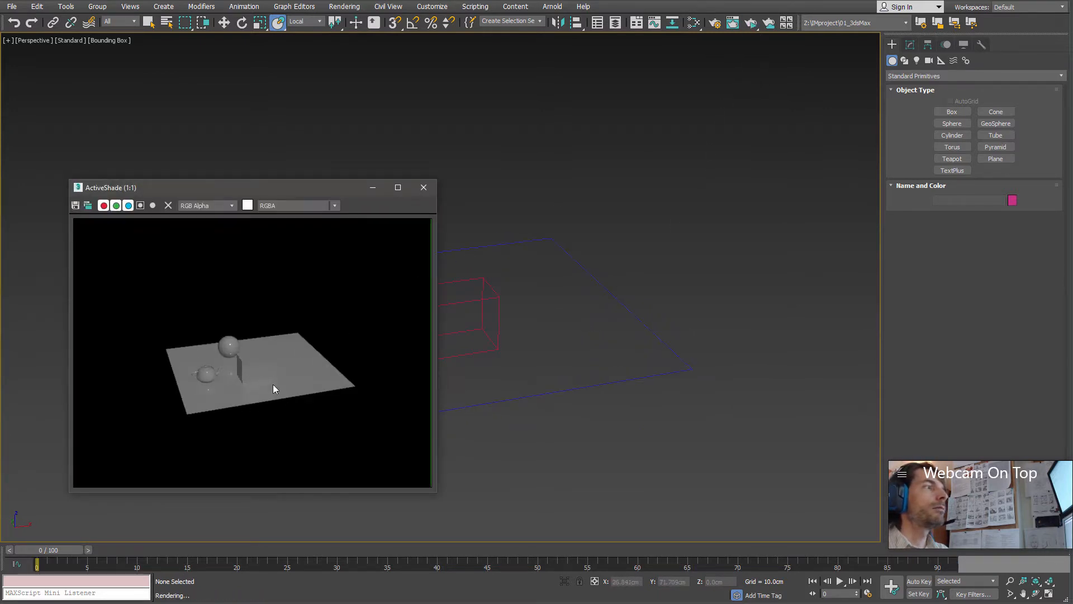
scroll(255, 376, "up", 1)
scroll(560, 354, "up", 2)
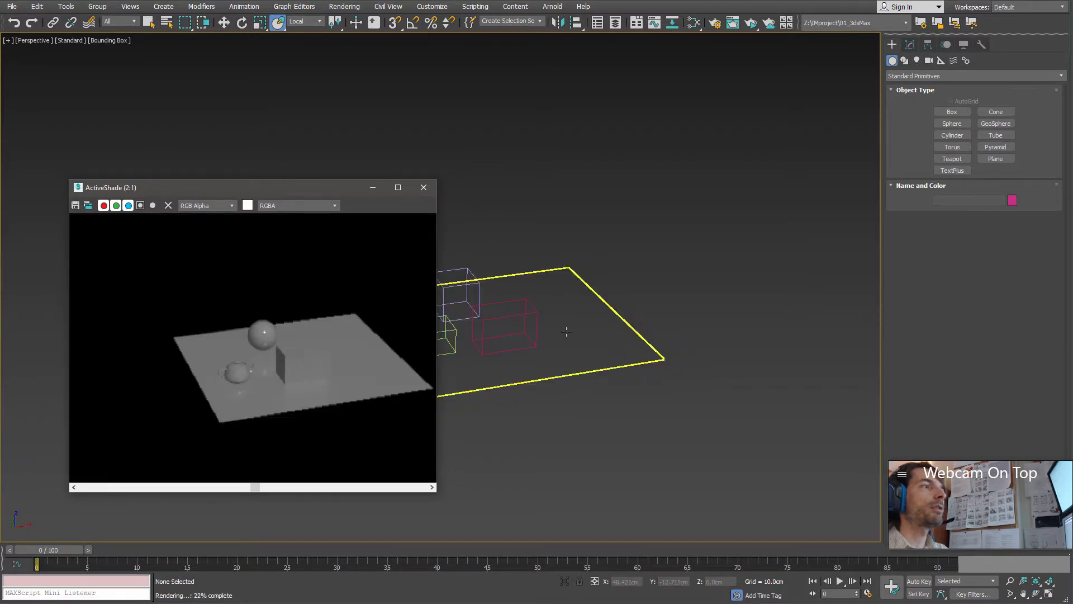
middle_click_drag(565, 332, 571, 331)
middle_click_drag(193, 308, 260, 279)
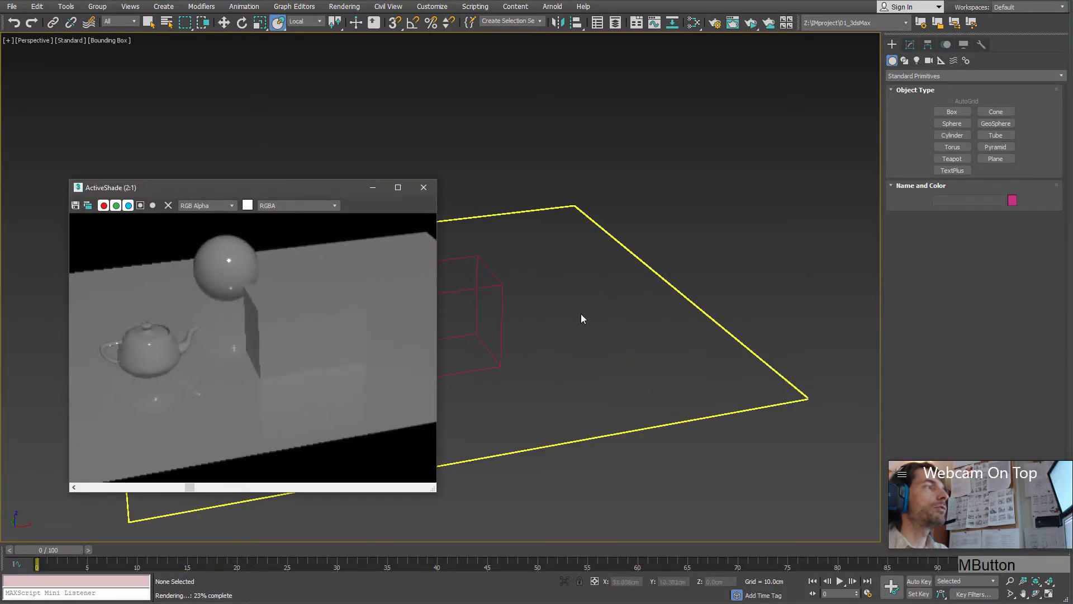
scroll(577, 314, "up", 3)
scroll(550, 318, "down", 5)
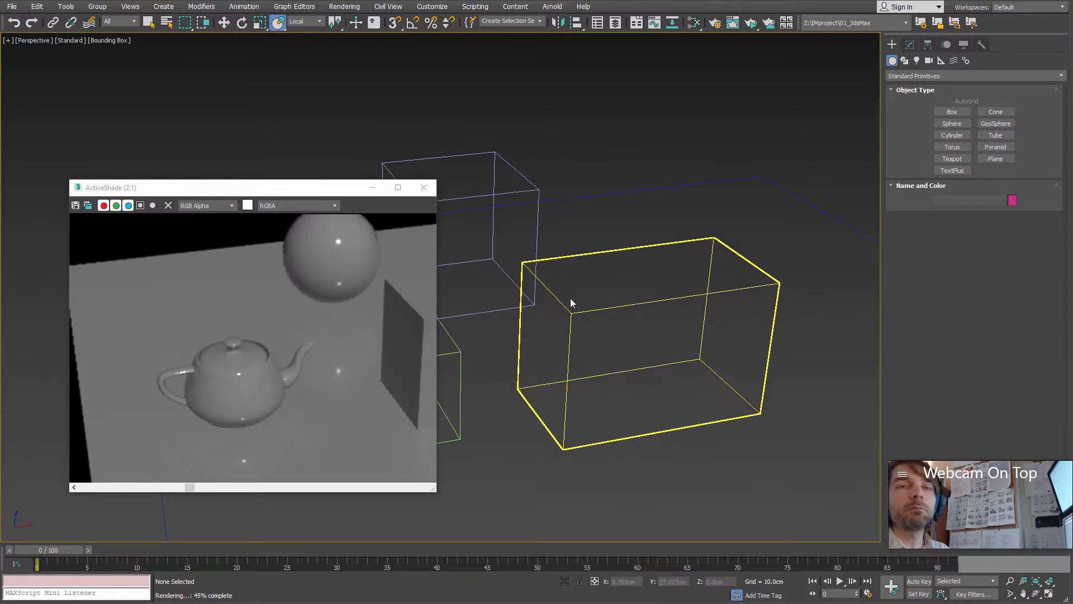
middle_click_drag(640, 294, 670, 285, "alt")
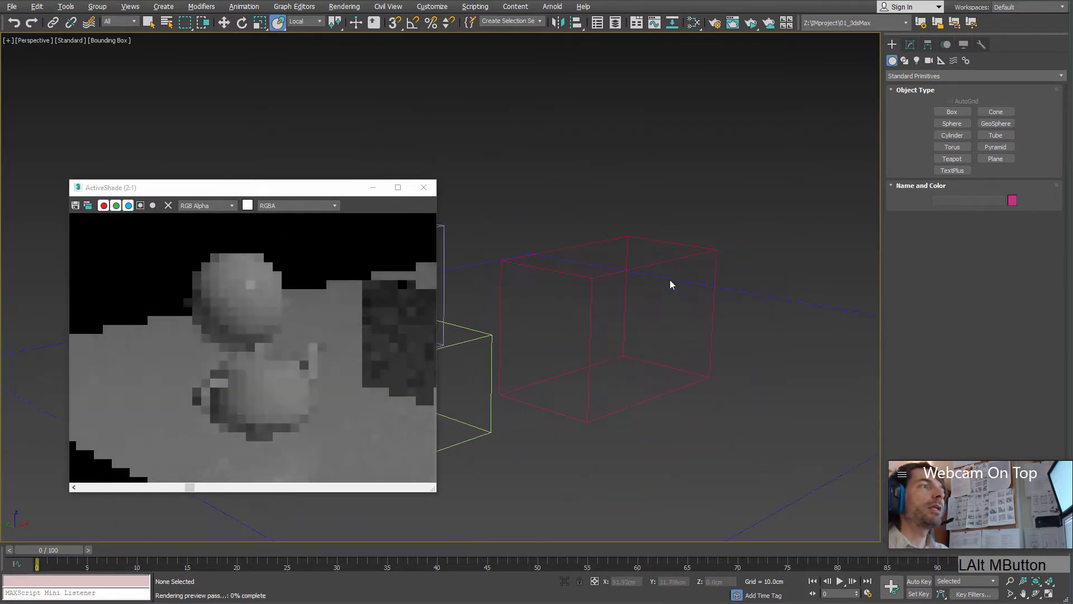
middle_click_drag(648, 162, 650, 258, "alt")
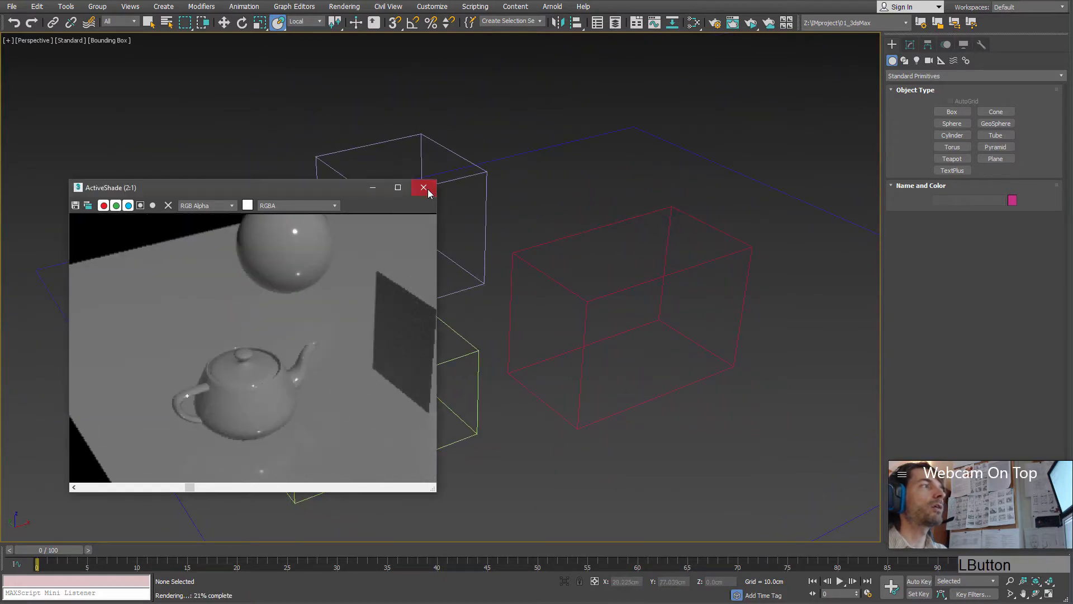
left_click(423, 187)
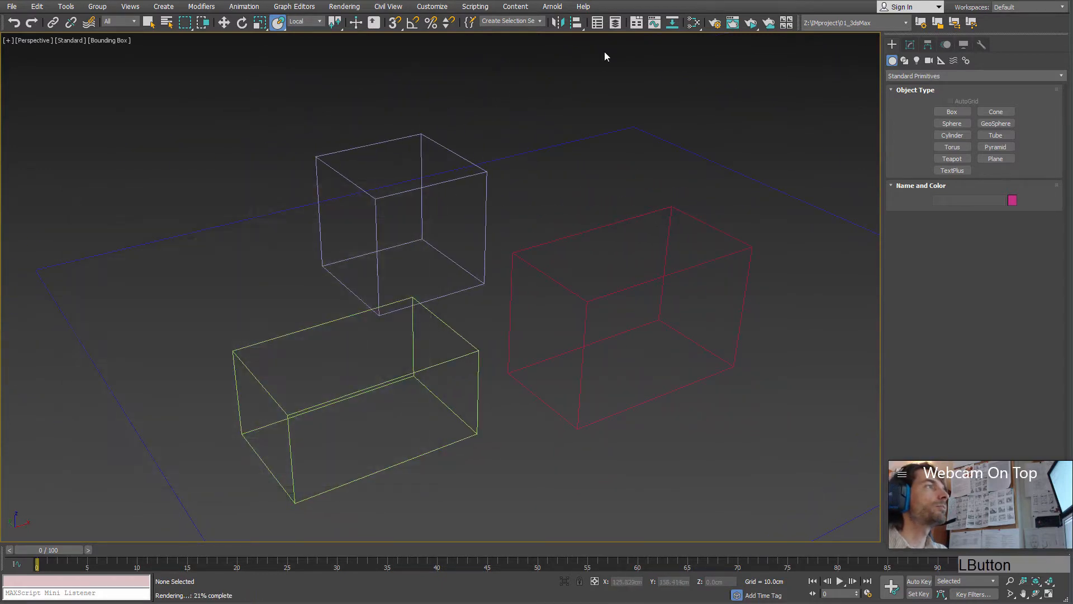
Set the Perspective viewport's shading to Flat Color and inspect the silhouettes of the sphere, teapot and box from low angles.
left_click(110, 38)
left_click(162, 89)
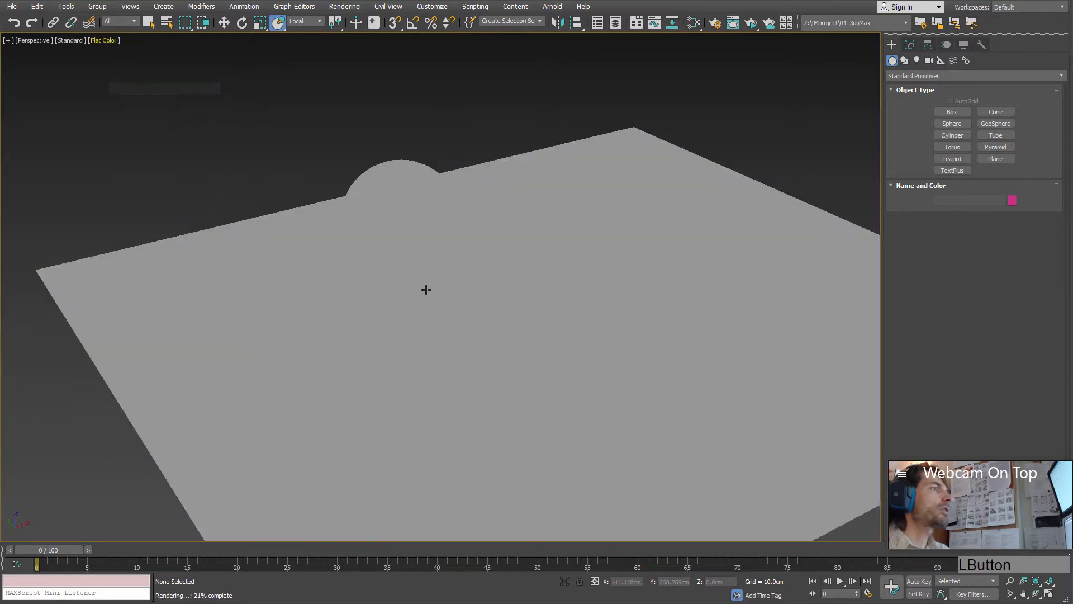
middle_click_drag(426, 290, 508, 287, "alt")
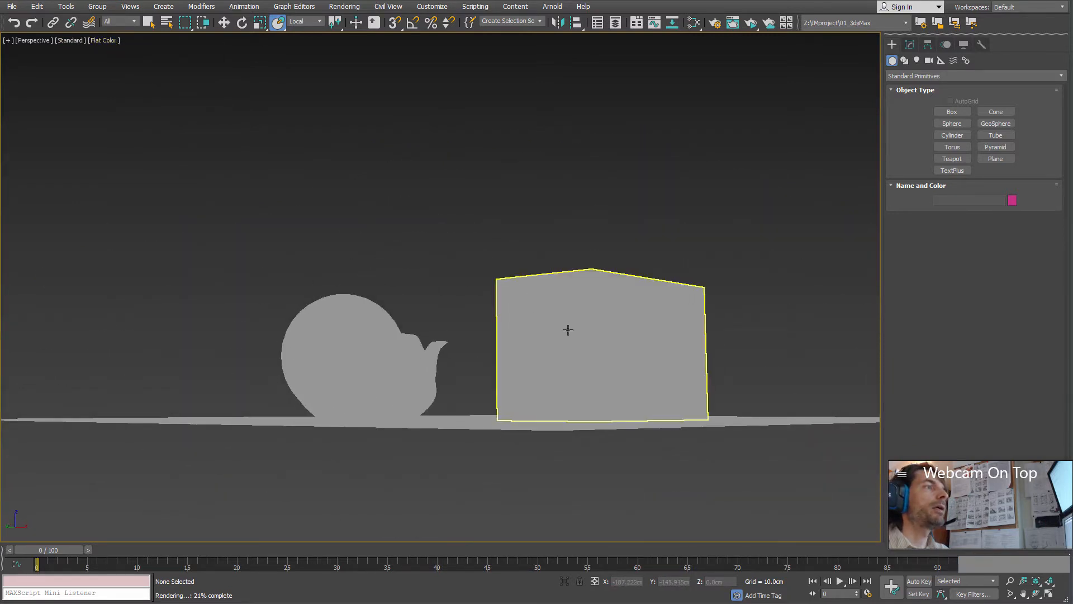
middle_click_drag(568, 330, 590, 267, "alt")
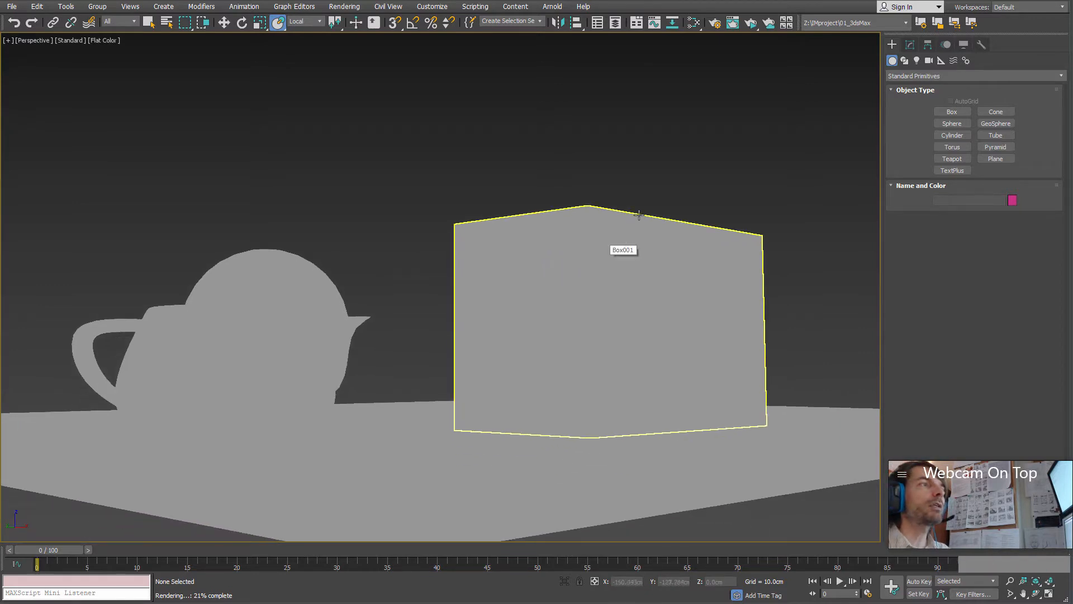
middle_click_drag(638, 215, 429, 222, "alt")
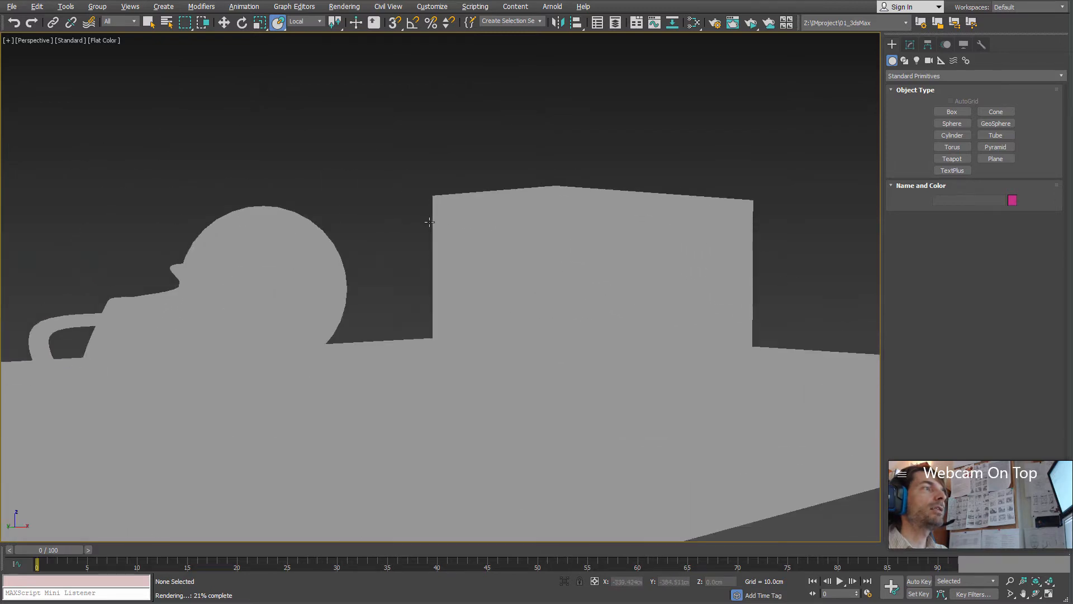
Change the Perspective viewport's shading to Hidden Line and view the objects' visible edges from another angle.
left_click(96, 41)
left_click(145, 100)
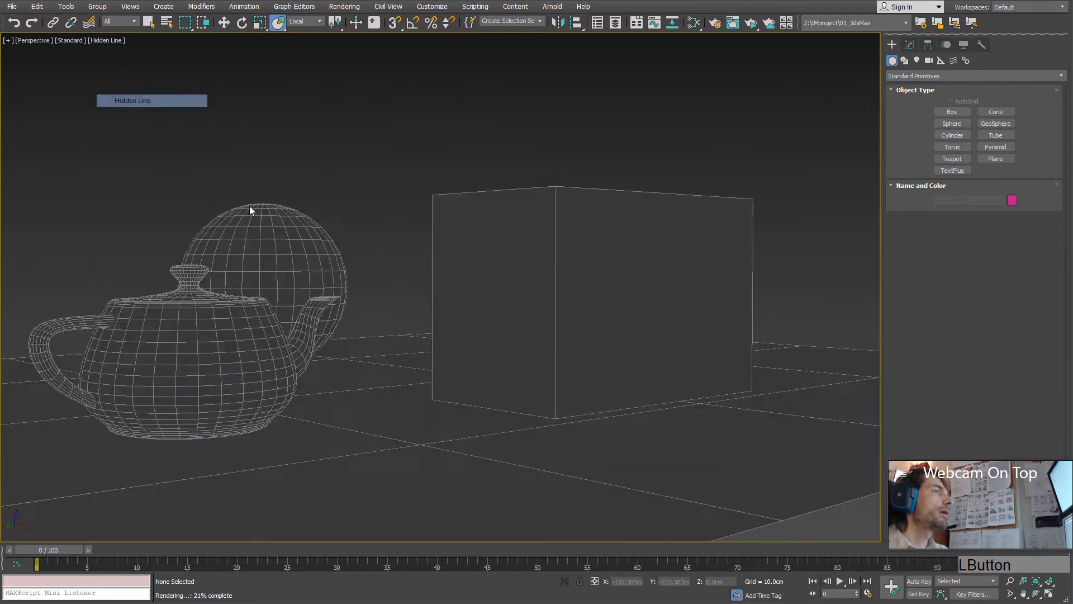
mouse_move(492, 335)
middle_mouse_down("alt")
mouse_move(515, 347)
mouse_move(465, 350)
mouse_move(467, 337)
mouse_move(519, 337)
mouse_move(503, 355)
mouse_move(591, 313)
mouse_move(576, 305)
middle_mouse_up("alt")
Display the scene in Clay shading and look closer at the teapot, sphere and box.
left_click(109, 41)
left_click(152, 113)
scroll(499, 324, "up", 3)
Switch the Perspective viewport to Model Assist shading and view the scene from several angles.
left_click(106, 41)
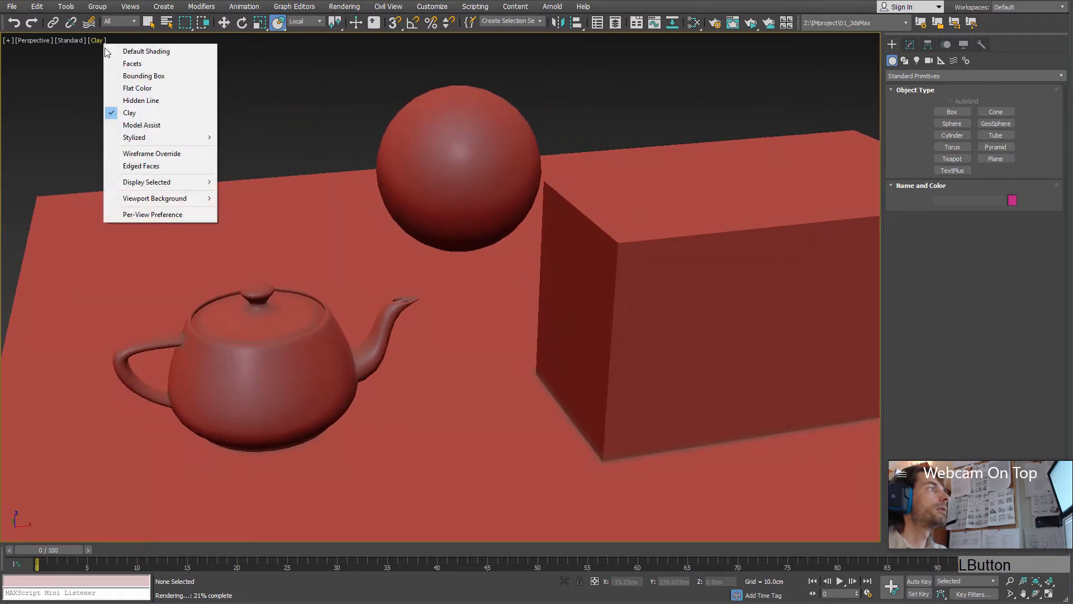
left_click(141, 124)
mouse_move(436, 293)
middle_mouse_down("alt")
mouse_move(462, 292)
mouse_move(397, 258)
middle_mouse_up("alt")
middle_click_drag(387, 212, 423, 203, "alt")
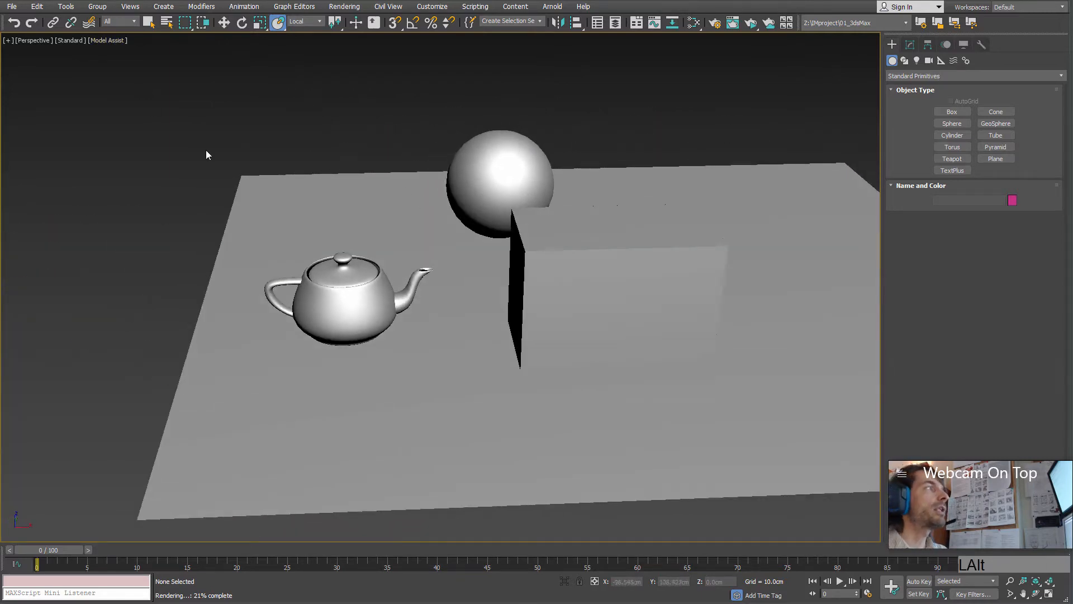
mouse_move(206, 155)
middle_mouse_down("alt")
mouse_move(383, 179)
mouse_move(265, 109)
middle_mouse_up("alt")
Apply the Graphite stylized shading to the Perspective viewport and inspect the scene from another angle.
left_click(107, 41)
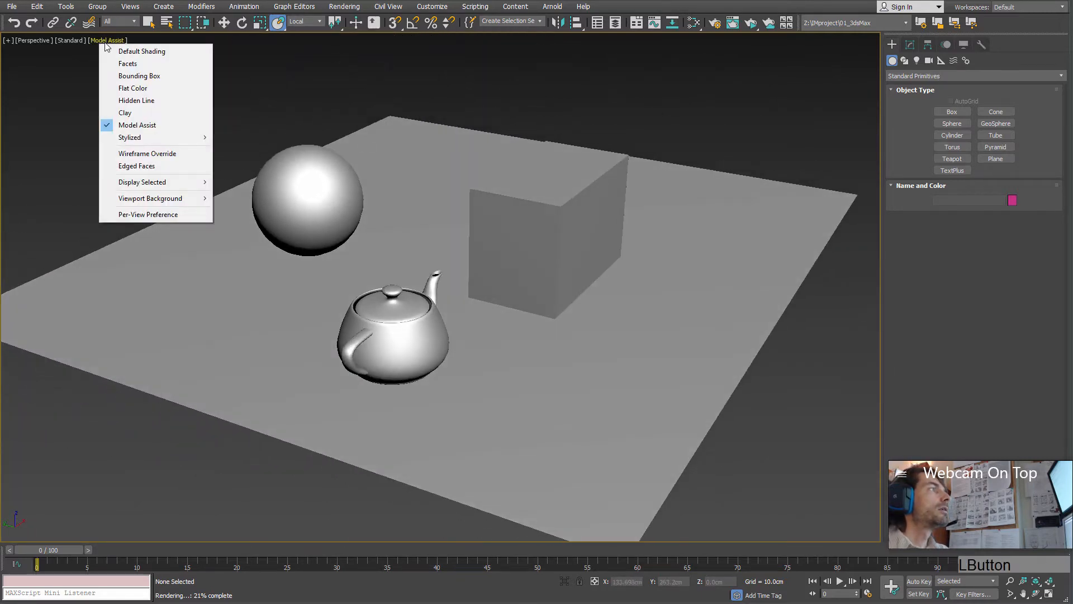
mouse_move(168, 140)
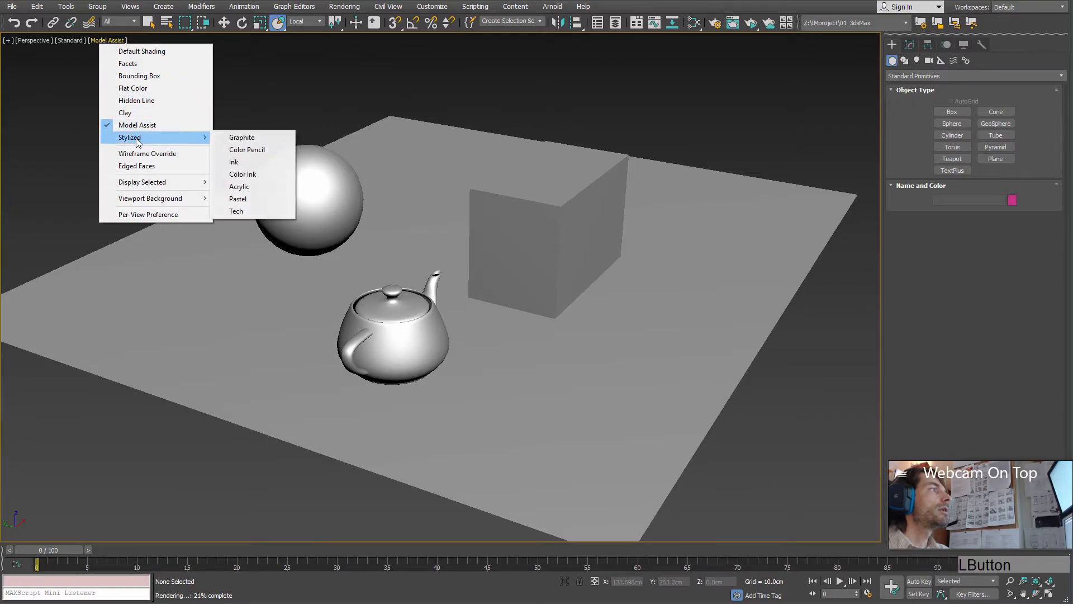
left_click(255, 144)
middle_click_drag(546, 269, 188, 104, "alt")
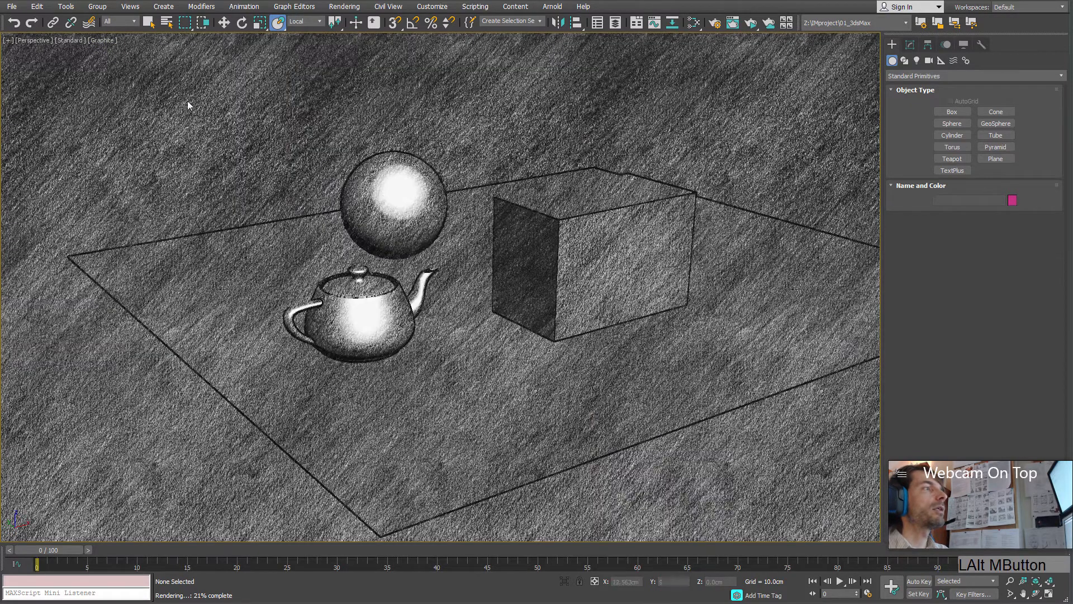
Apply the Color Pencil stylized shading to the Perspective viewport and inspect the scene.
left_click(114, 42)
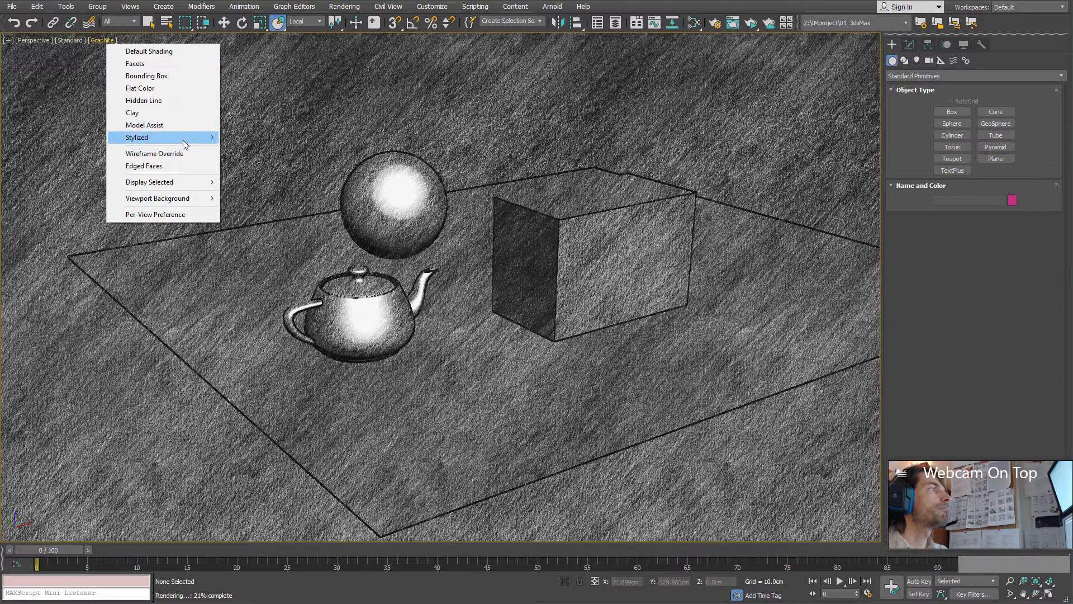
mouse_move(187, 143)
left_click(255, 149)
middle_click_drag(251, 167, 196, 127, "alt")
Replace the stylized look with Default Shading and view the box, sphere and teapot from other angles.
left_click(109, 41)
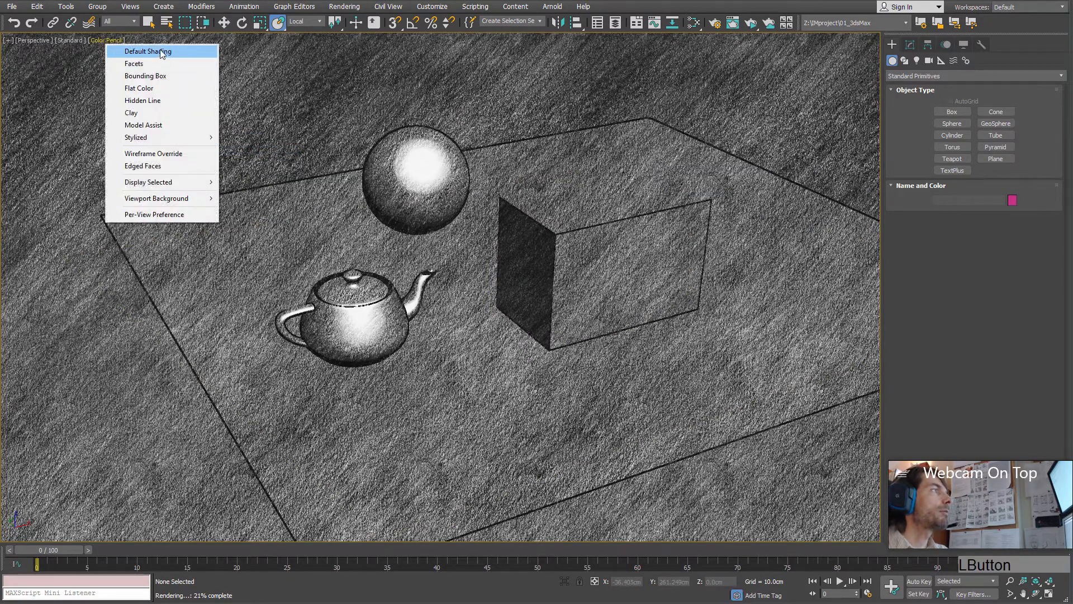
left_click(162, 51)
mouse_move(285, 216)
middle_mouse_down("alt")
mouse_move(438, 298)
mouse_move(505, 278)
mouse_move(448, 295)
mouse_move(398, 281)
mouse_move(377, 254)
mouse_move(426, 263)
mouse_move(407, 246)
mouse_move(503, 240)
middle_mouse_up("alt")
middle_click_drag(531, 290, 464, 307, "alt")
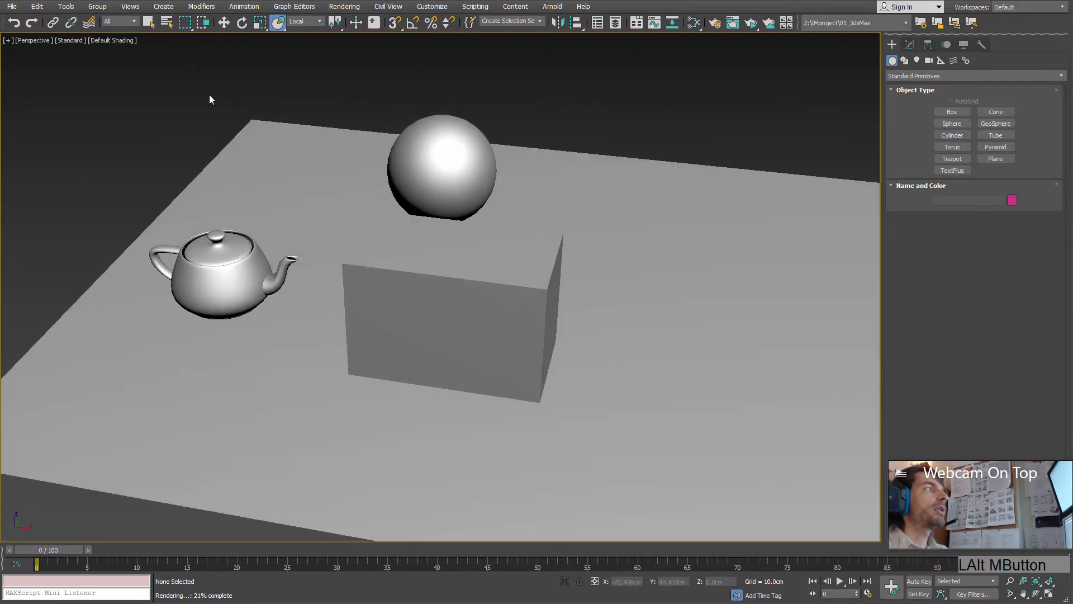
left_click(70, 41)
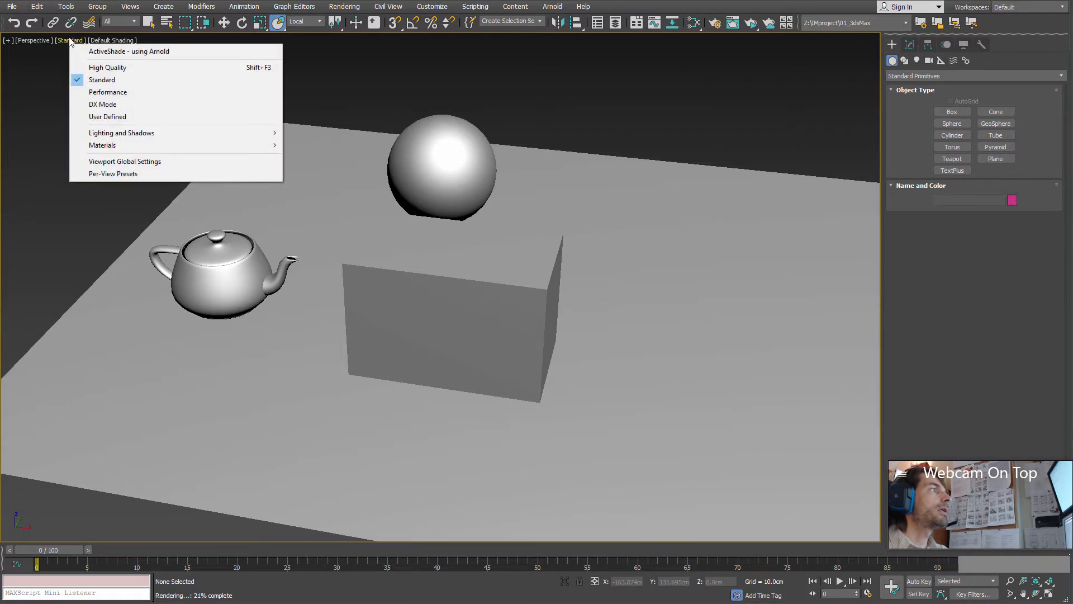
left_click(35, 41)
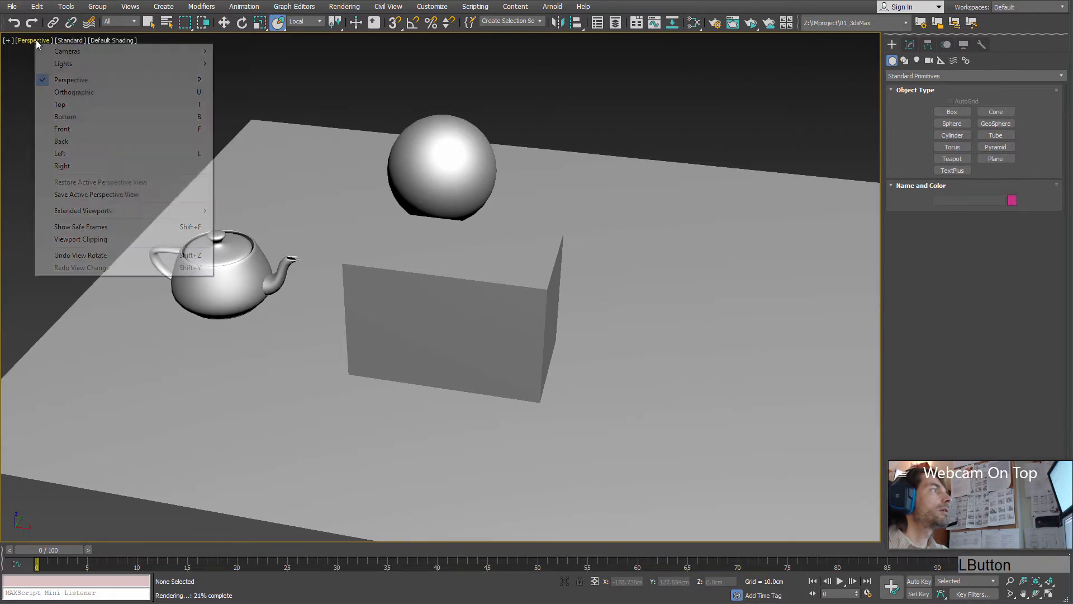
Turn on Wireframe Override for the Perspective viewport and view the wireframe objects from another angle.
left_click(117, 40)
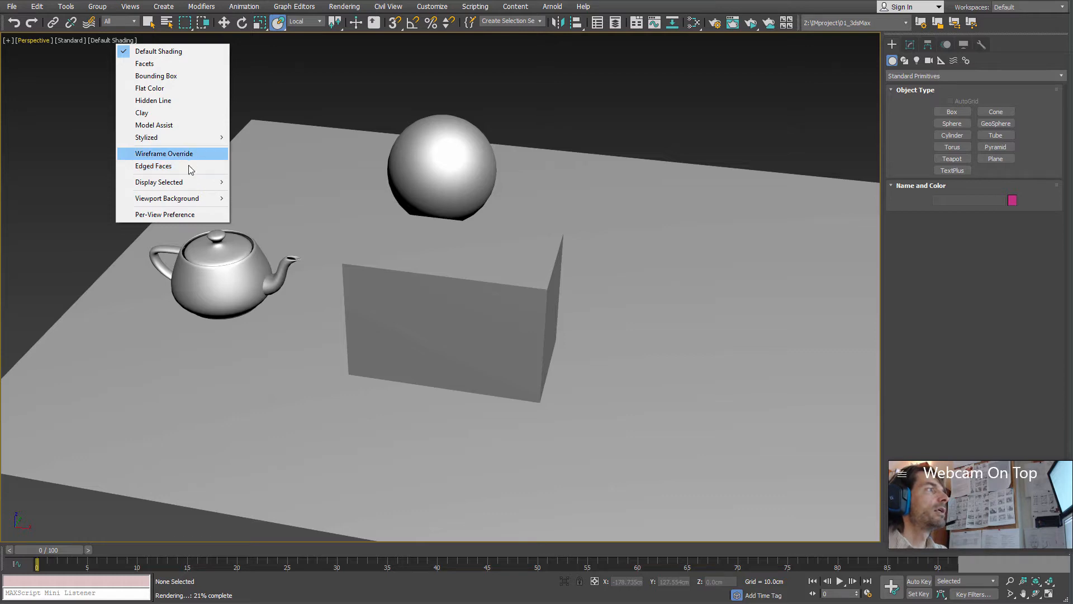
middle_click(463, 235)
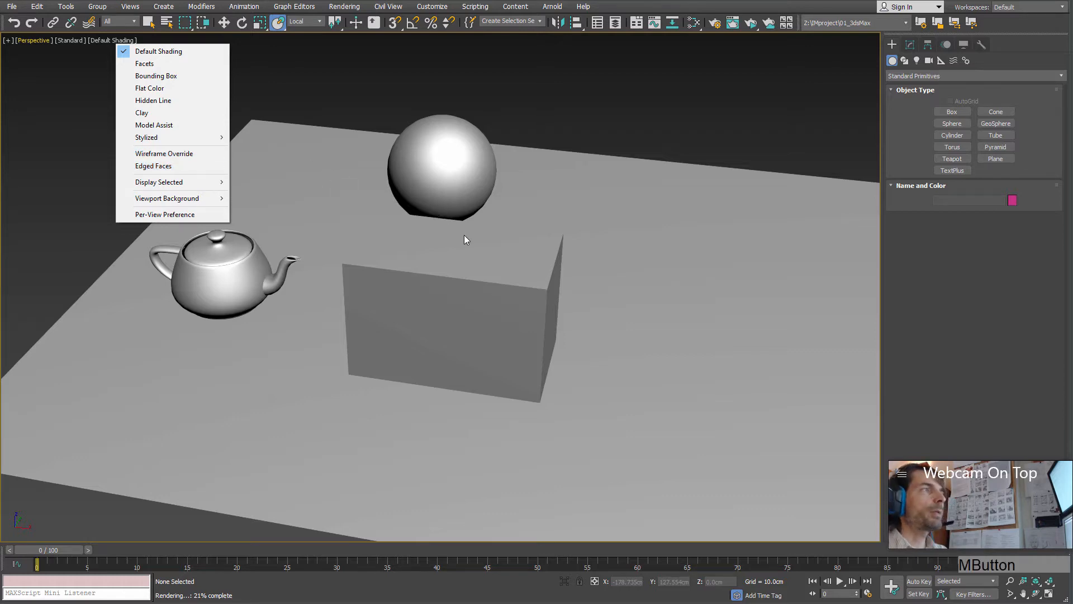
left_click(164, 153)
mouse_move(289, 205)
middle_mouse_down("alt")
mouse_move(620, 202)
mouse_move(670, 242)
mouse_move(424, 233)
middle_mouse_up("alt")
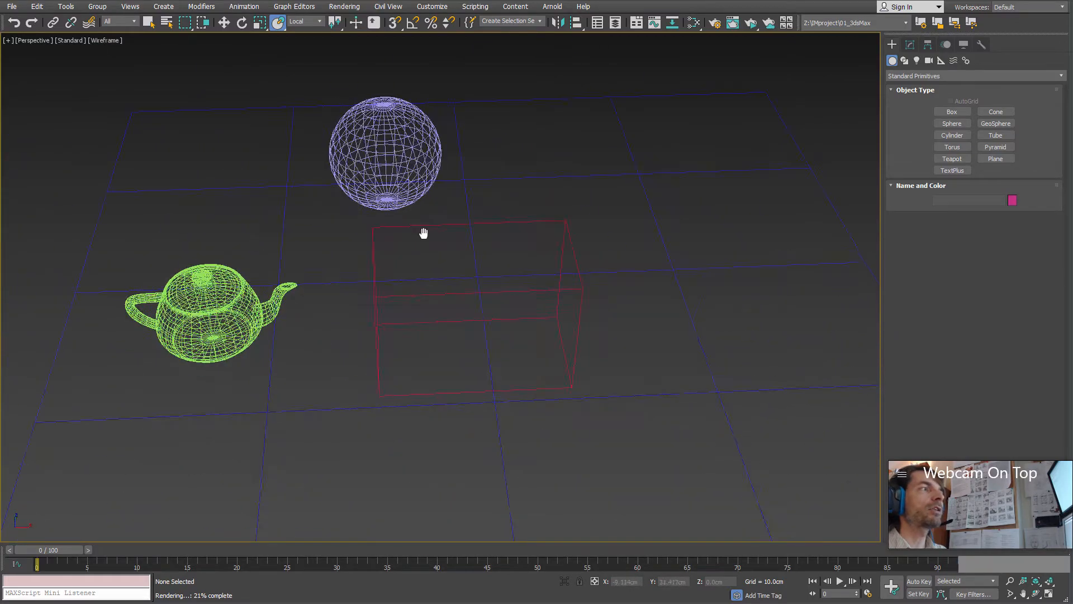
Examine the sphere's wireframe mesh up close, and bring the whole scene back into view.
scroll(458, 257, "up", 5)
middle_click_drag(492, 280, 558, 196, "alt")
scroll(558, 196, "up", 3)
scroll(562, 256, "up", 5)
scroll(558, 260, "down", 8)
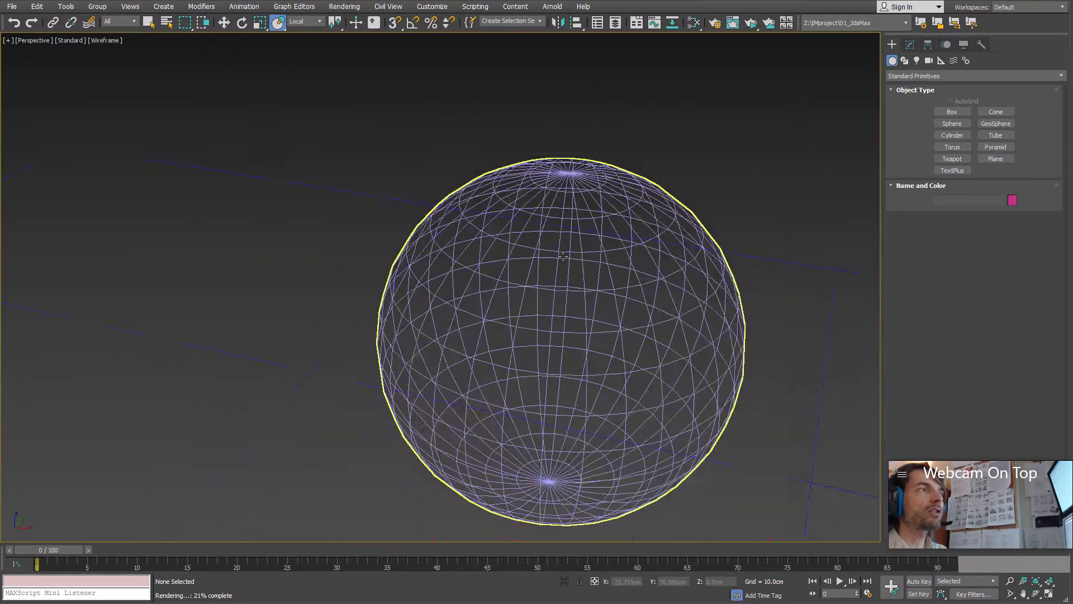
scroll(536, 270, "down", 5)
middle_click_drag(496, 278, 438, 267, "alt")
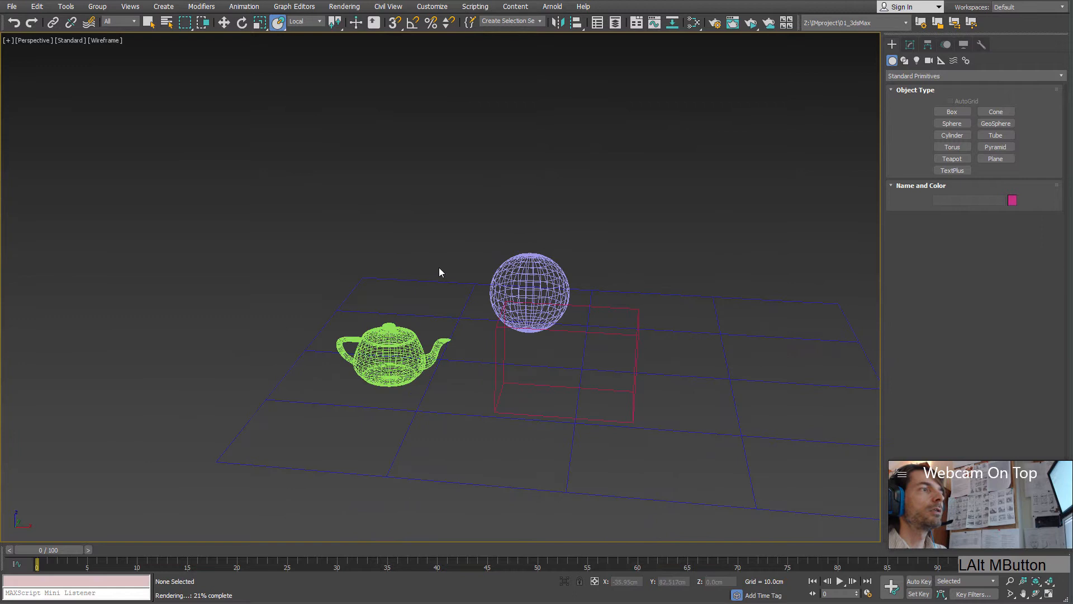
Turn off Wireframe Override for the Perspective viewport and view the shaded box, sphere and teapot from other angles.
left_click(108, 42)
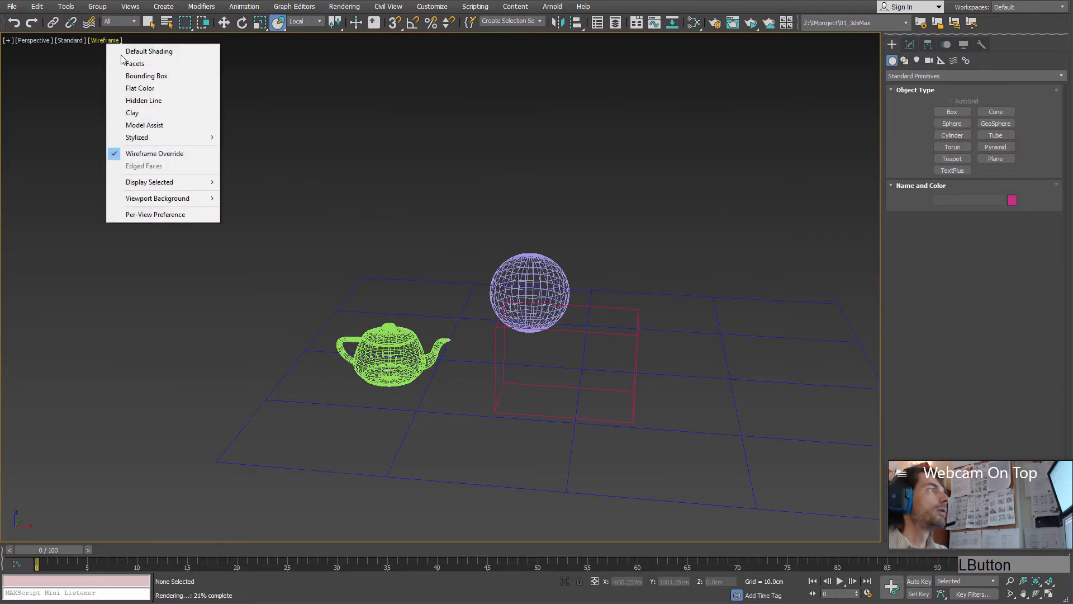
left_click(155, 155)
middle_click_drag(467, 267, 443, 251)
scroll(510, 296, "up", 3)
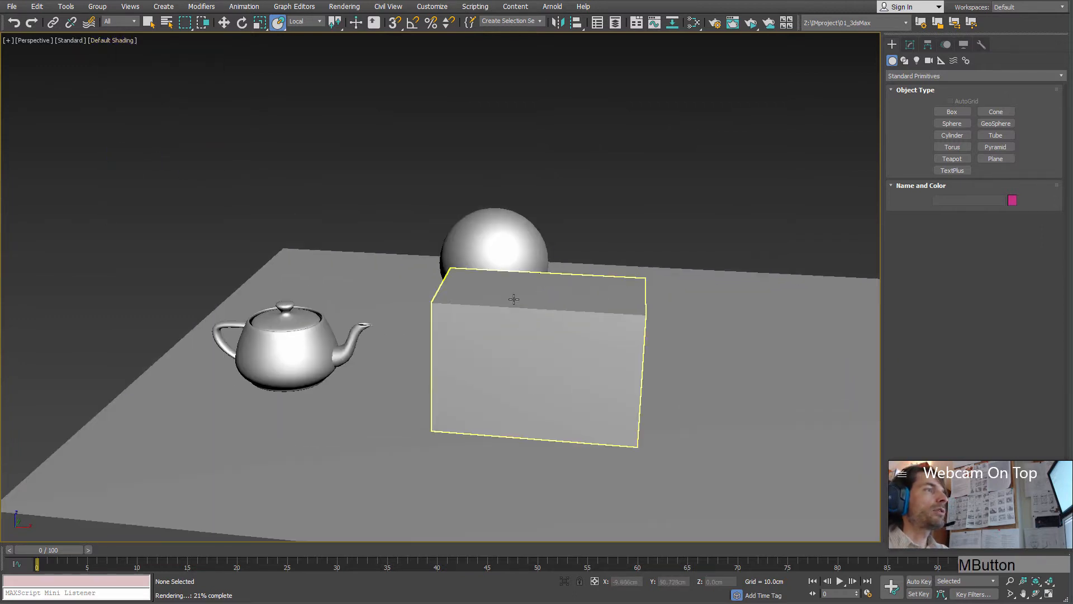
mouse_move(510, 297)
middle_mouse_down("alt")
mouse_move(426, 258)
mouse_move(565, 237)
mouse_move(484, 242)
mouse_move(269, 169)
middle_mouse_up("alt")
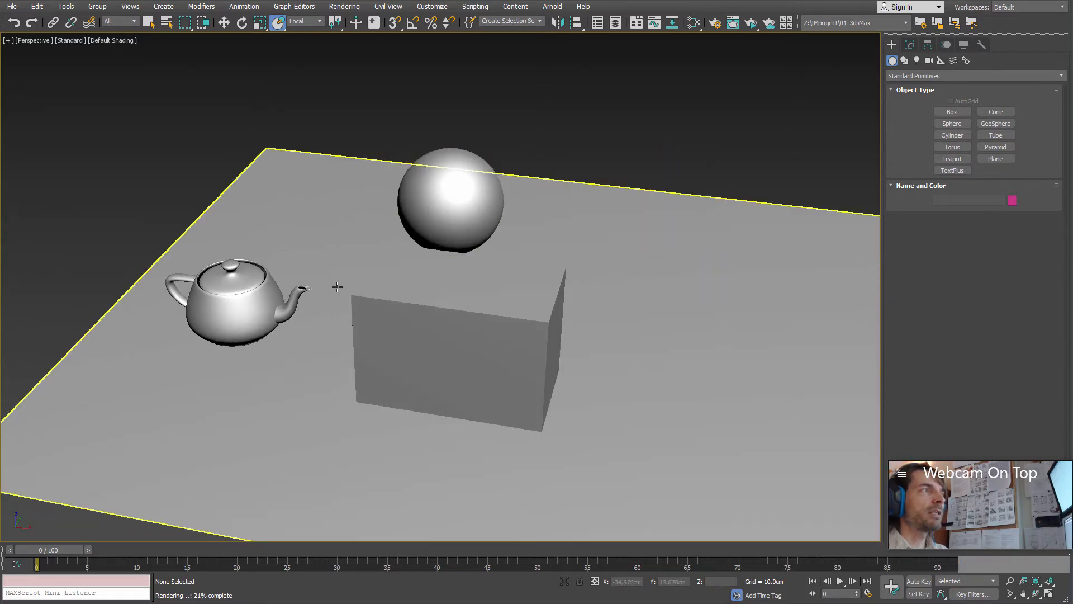
middle_click_drag(336, 287, 303, 315, "alt")
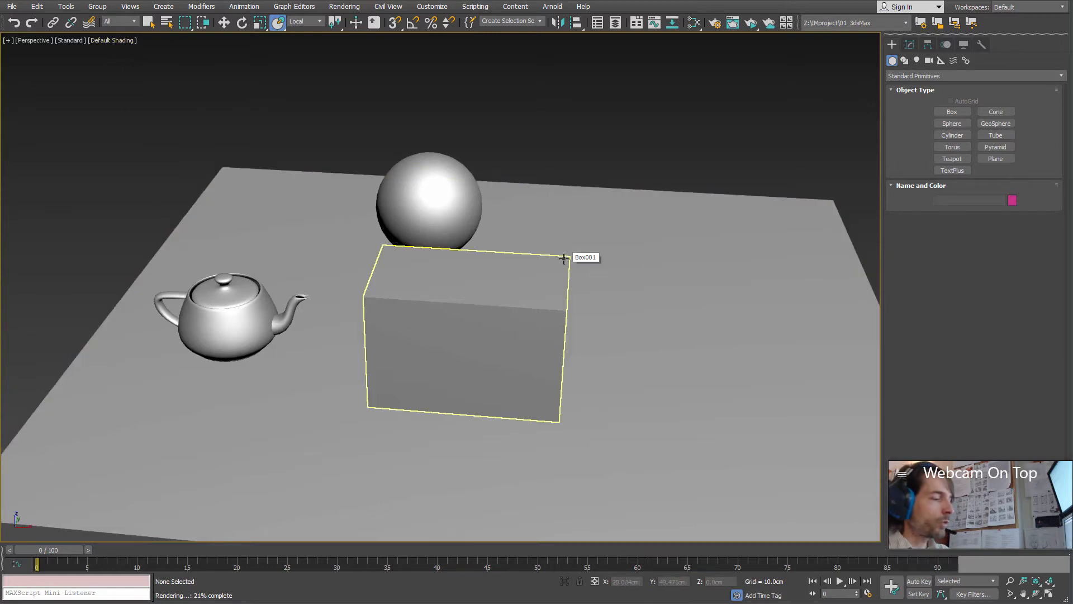
Toggle the Perspective viewport repeatedly between wireframe and default shading to compare the objects, ending on default shading.
key("F3")
key("F3")
key("F3")
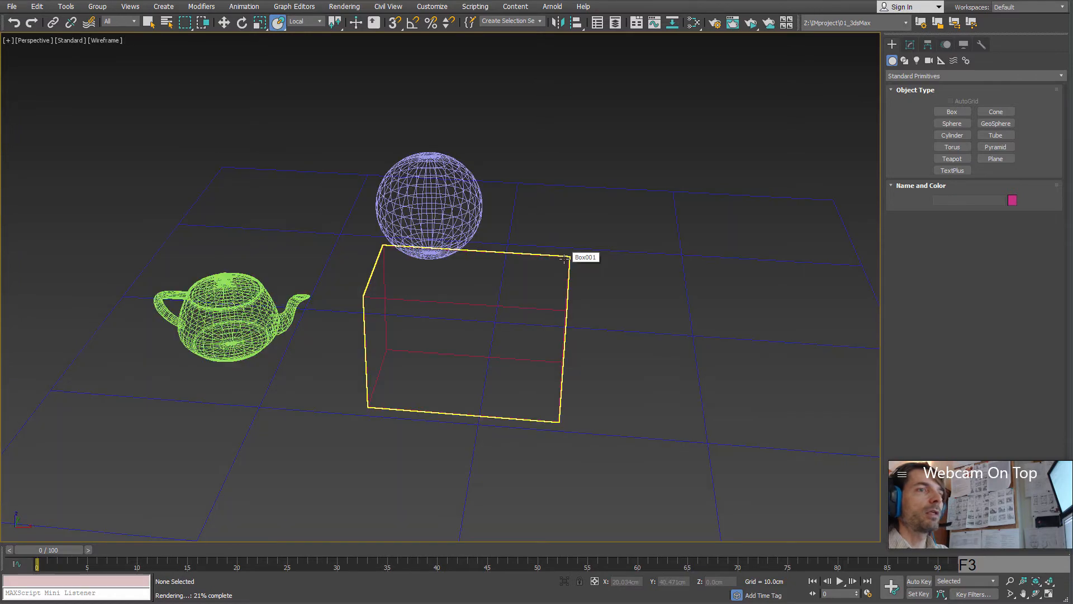
key("F3")
middle_click_drag(441, 217, 506, 214)
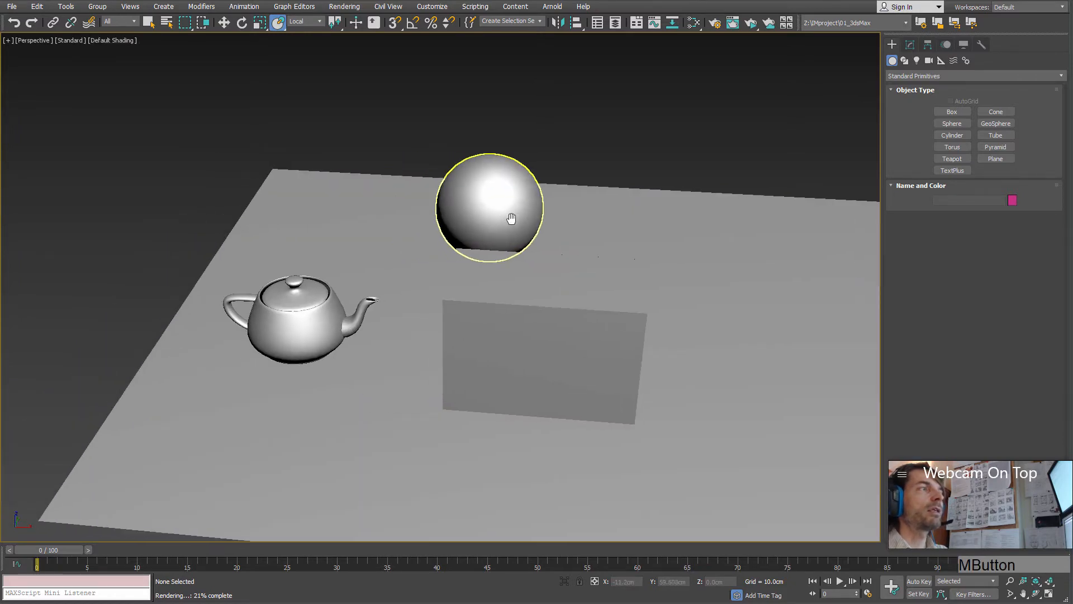
scroll(506, 214, "up", 3)
scroll(520, 247, "down", 3)
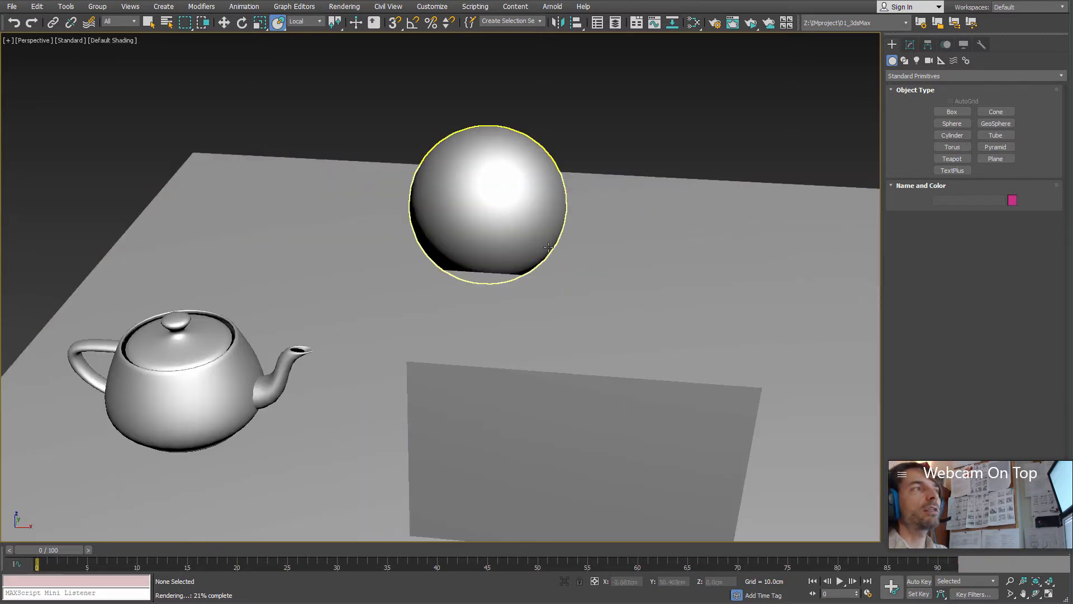
key("F3")
middle_click_drag(501, 248, 526, 250)
scroll(527, 250, "down", 3)
key("F3")
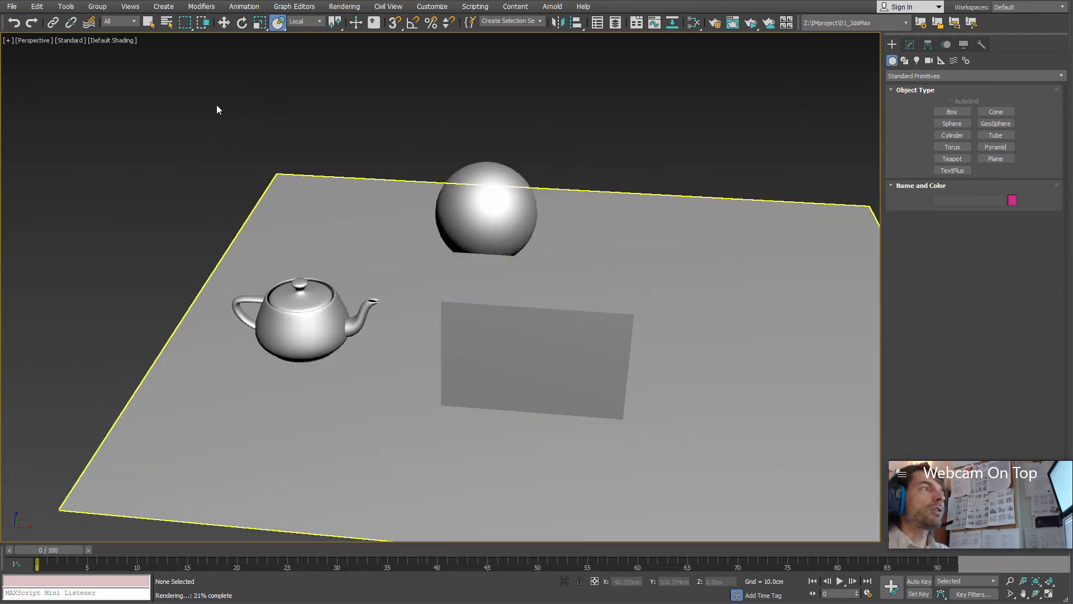
Turn on Edged Faces for the Perspective viewport, and toggle it off and on again to compare the display.
left_click(105, 41)
left_click(141, 166)
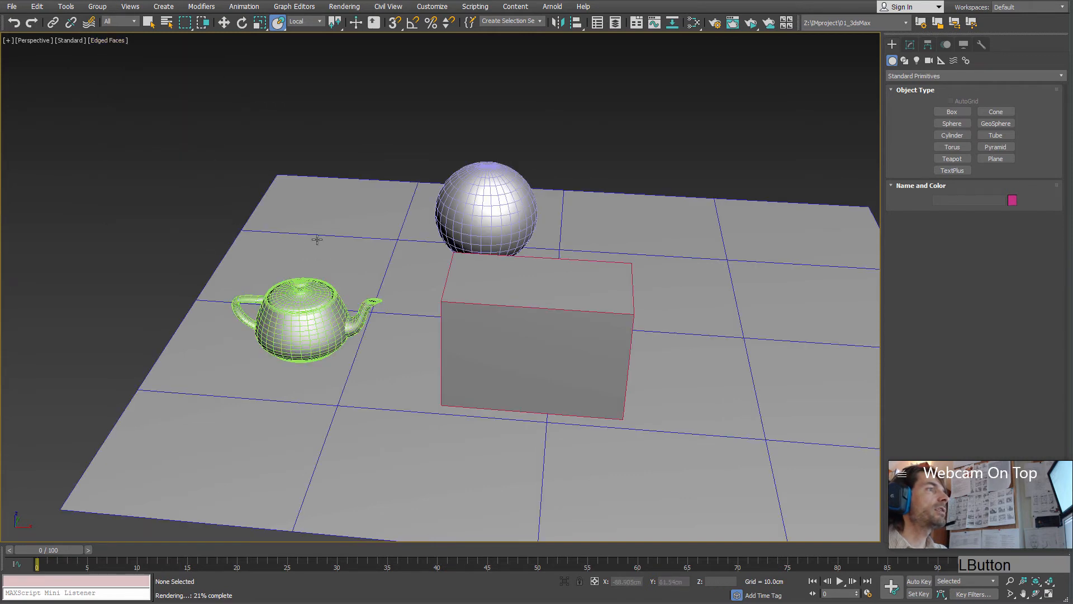
key("F4")
key("F4")
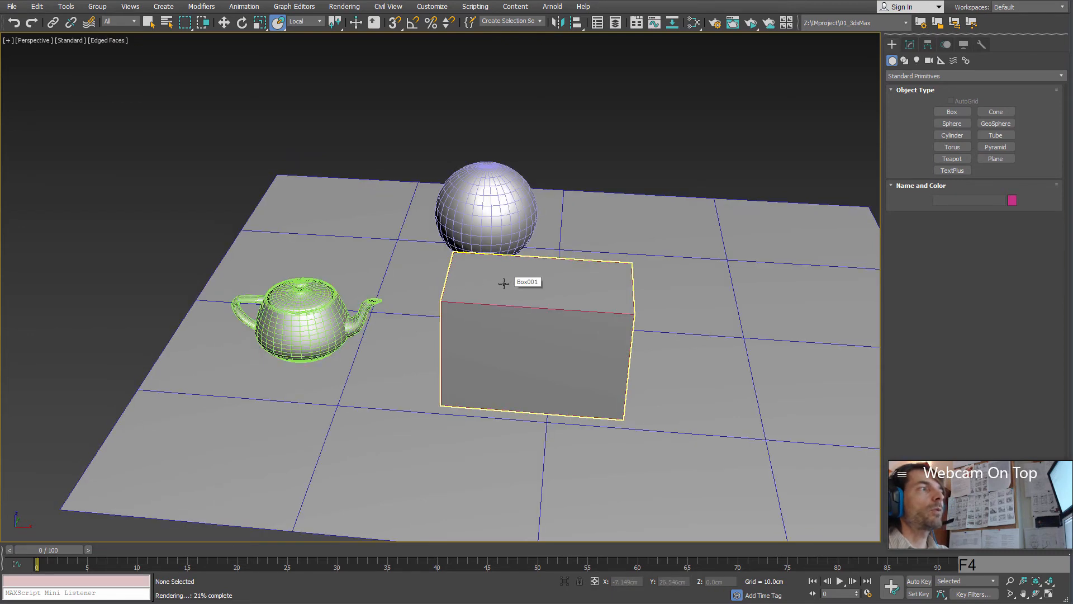
Select the sphere to examine its edged faces up close, and view the whole scene from another angle.
middle_click_drag(486, 280, 476, 337)
scroll(481, 290, "up", 3)
left_click(487, 253)
scroll(487, 253, "up", 4)
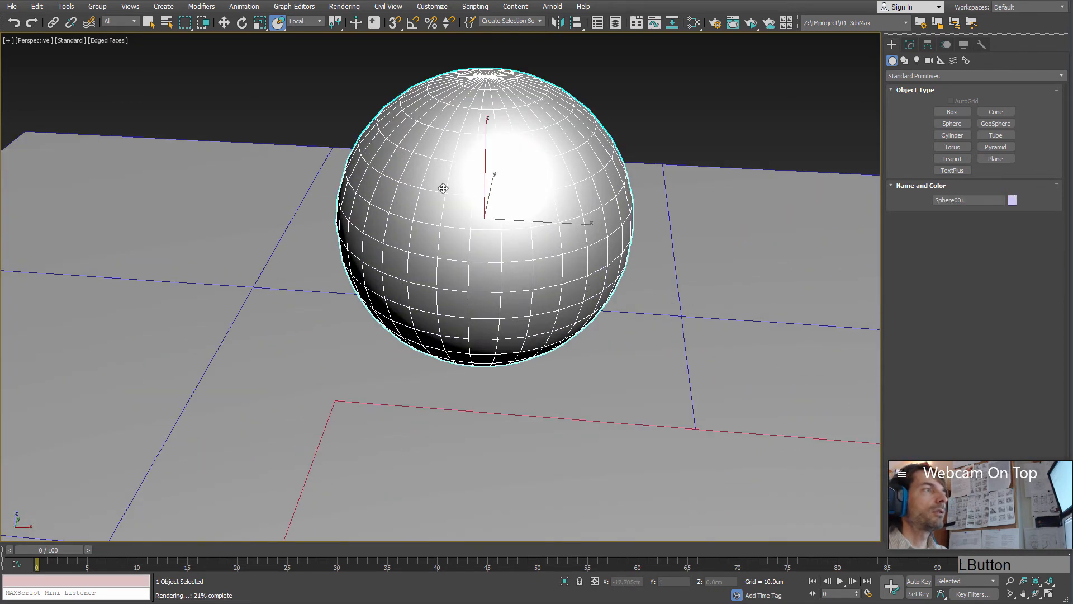
middle_click_drag(534, 134, 512, 173)
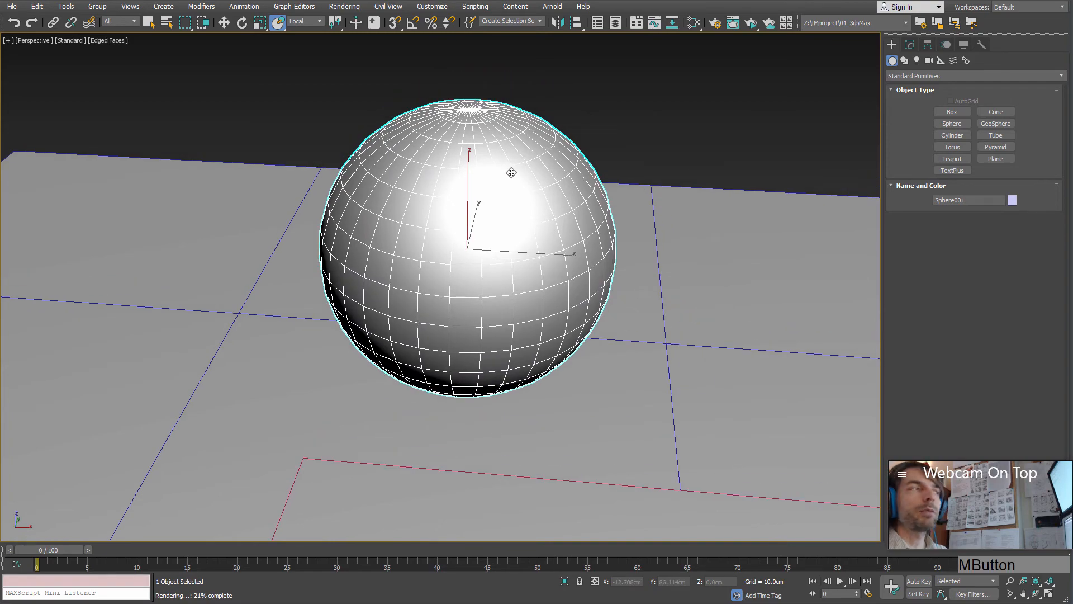
scroll(492, 237, "down", 3)
middle_click_drag(556, 212, 252, 166)
scroll(490, 235, "down", 2)
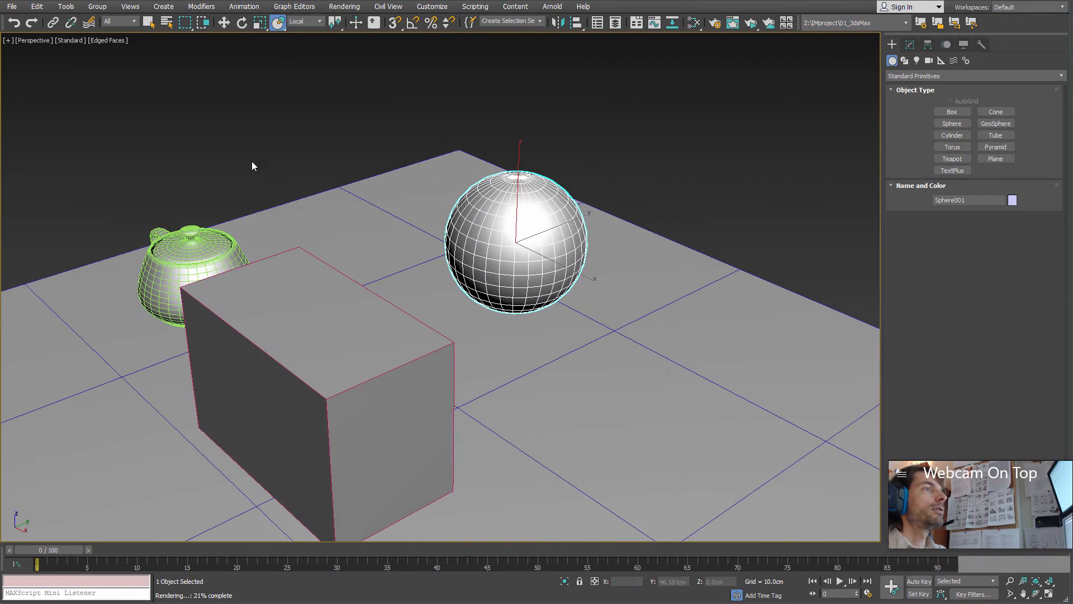
Deselect the sphere and open the Viewport Background options for the Perspective viewport.
left_click(106, 44)
left_click(110, 40)
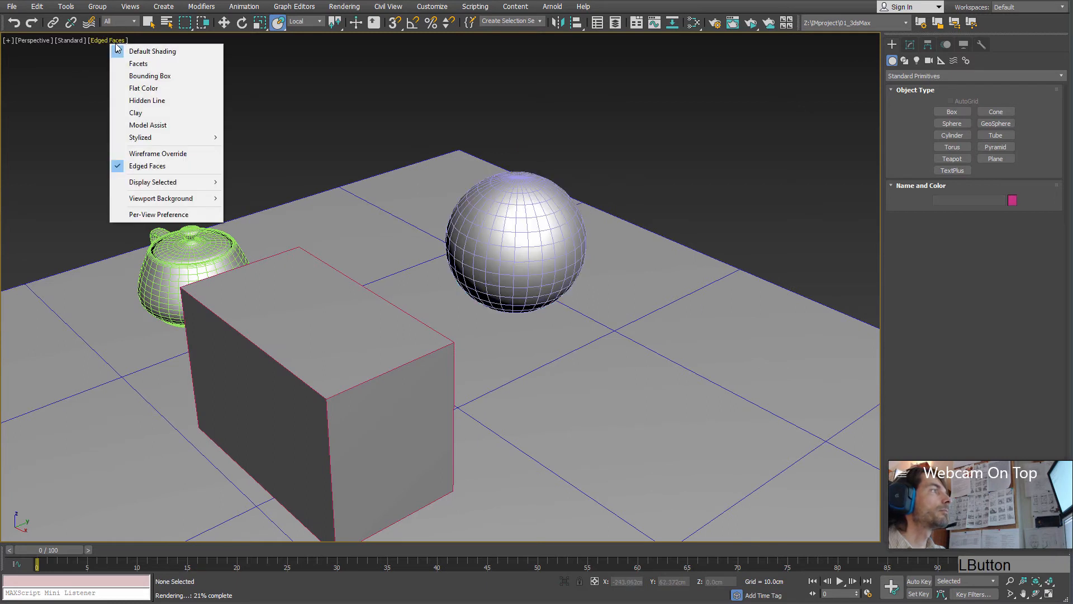
mouse_move(132, 198)
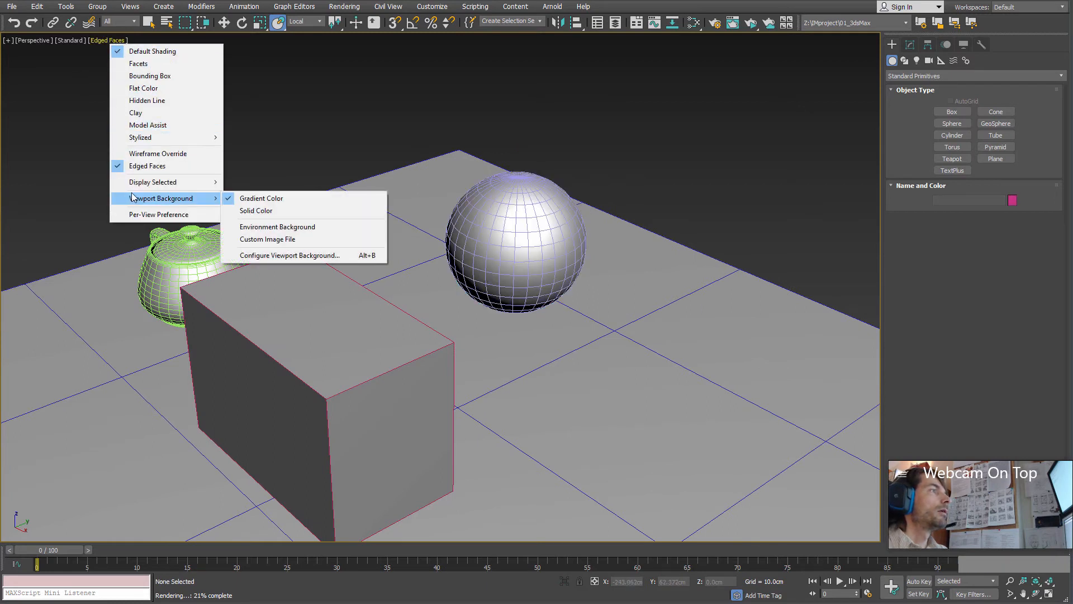